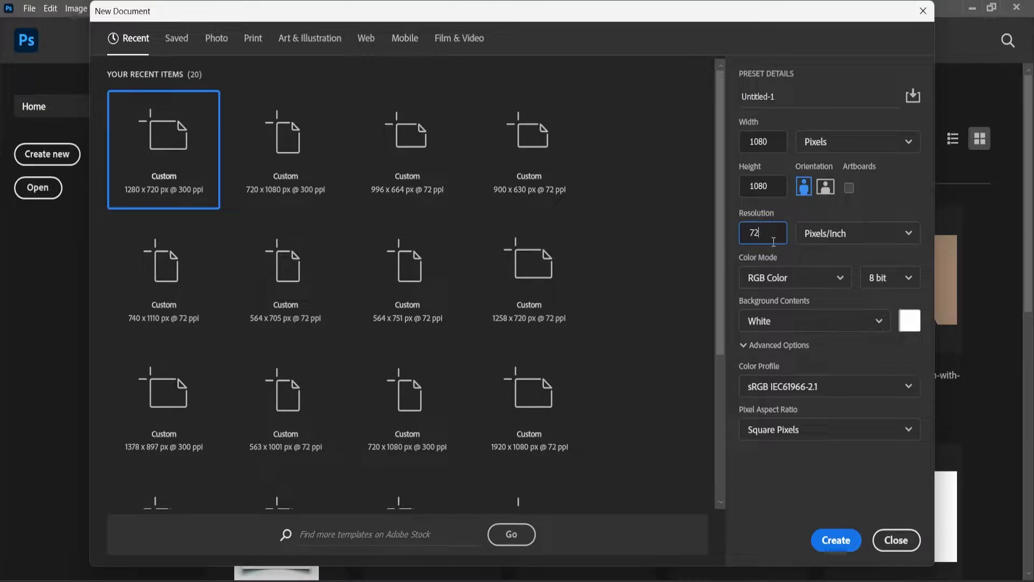
# Step: Create a 1080 × 1080 px RGB document at 72 pixels/inch and add guides with 30 px margins on all sides
pyautogui.click(836, 540)
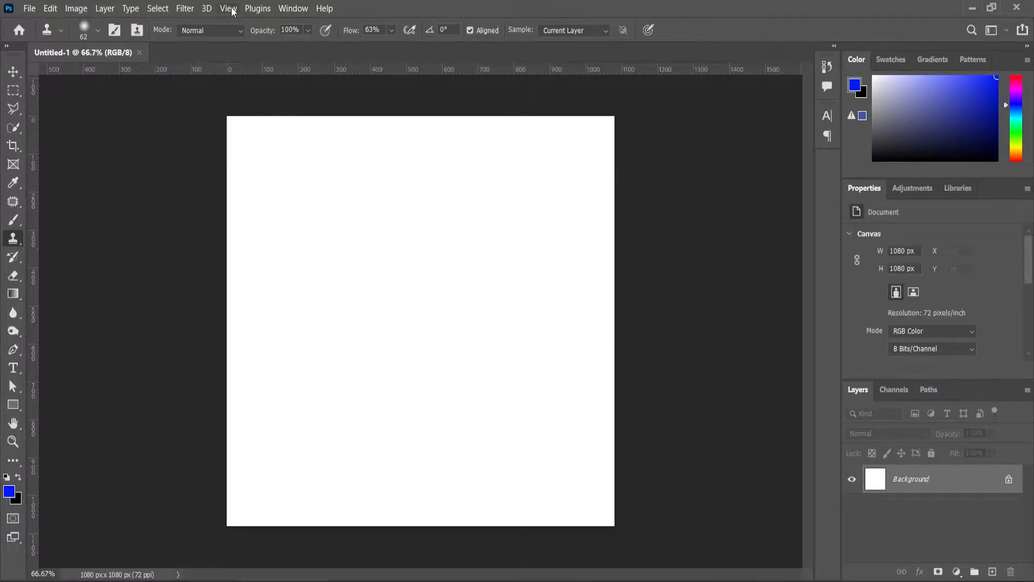
pyautogui.click(232, 11)
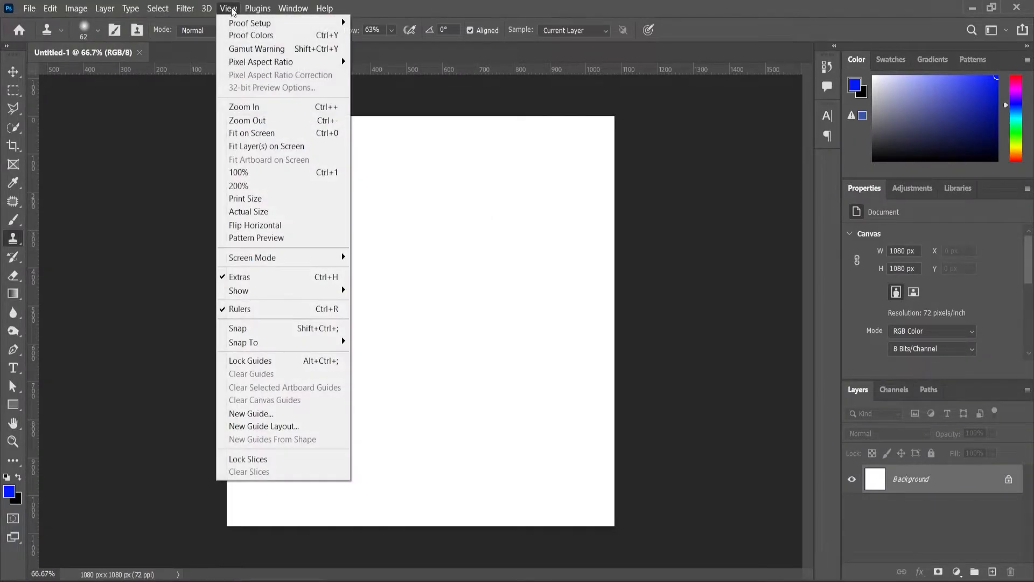
pyautogui.click(284, 429)
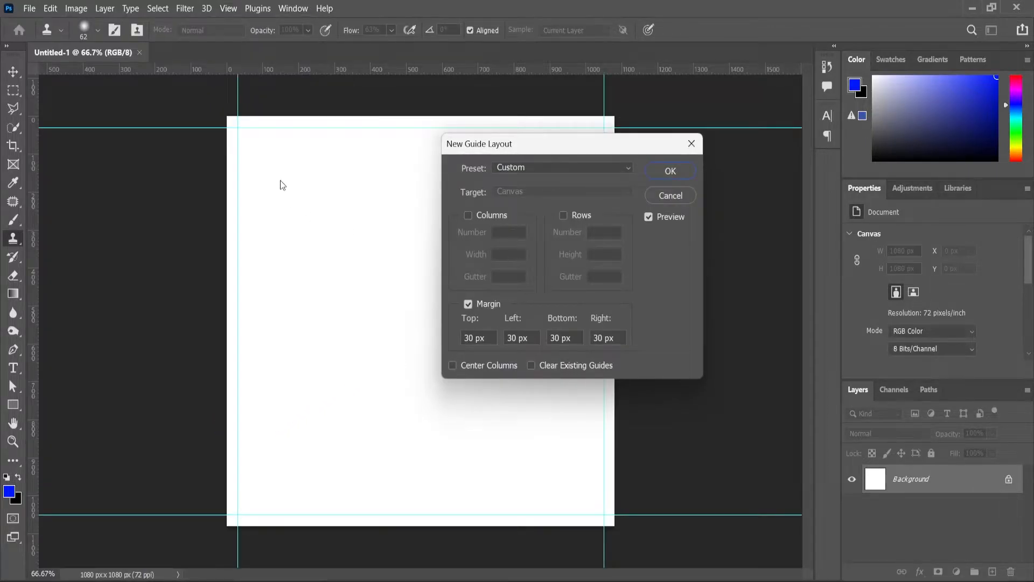
pyautogui.click(670, 171)
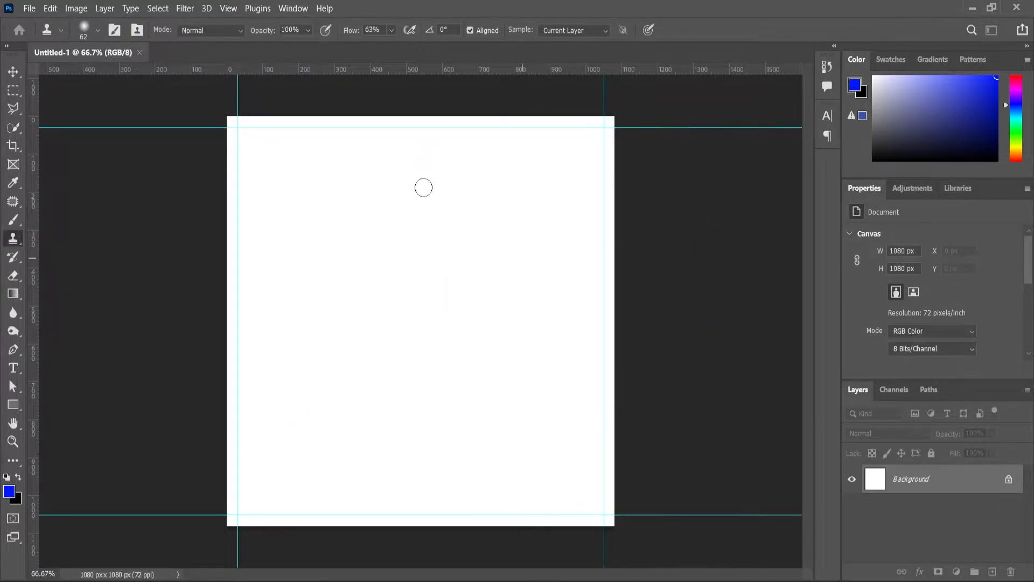
# Step: Draw an upright rectangle about 208 × 504 px with 10 px rounded corners in the left half of the canvas
pyautogui.scroll(2, 387, 342)
pyautogui.scroll(-1, 381, 344)
pyautogui.rightClick(16, 410)
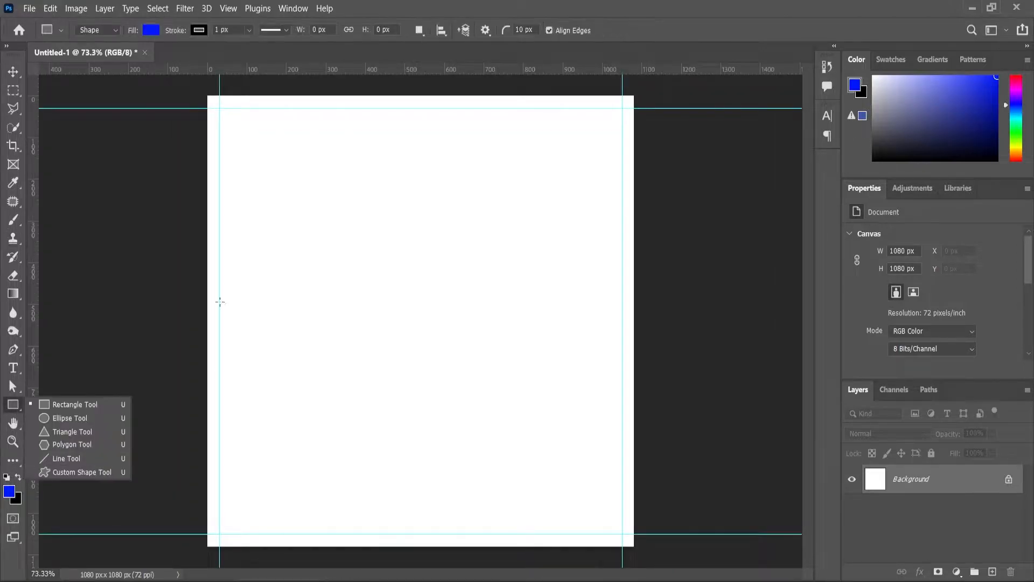
pyautogui.moveTo(269, 203); pyautogui.dragTo(352, 412)
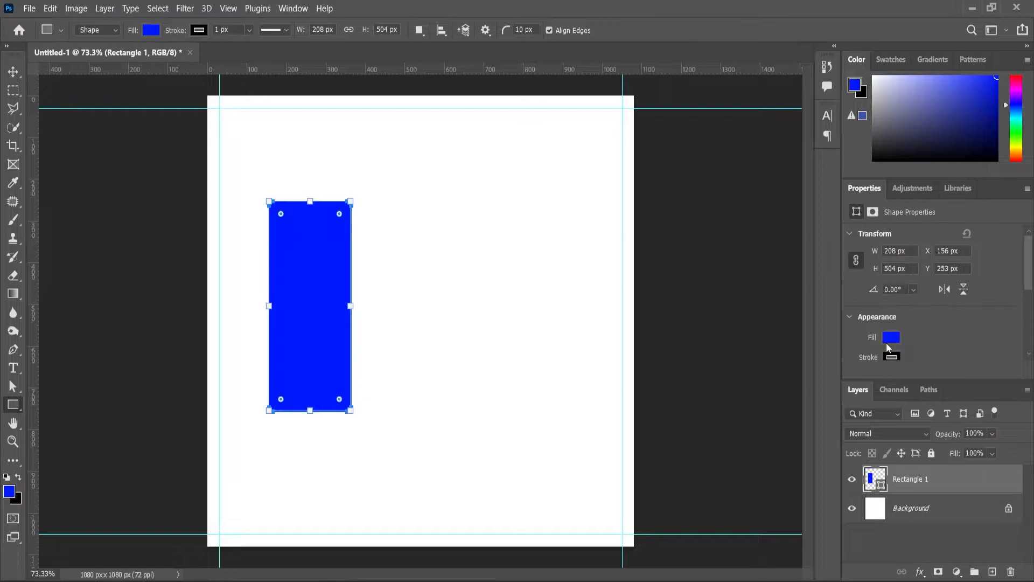
# Step: Change the rectangle's fill to white and deselect it
pyautogui.click(886, 342)
pyautogui.click(876, 393)
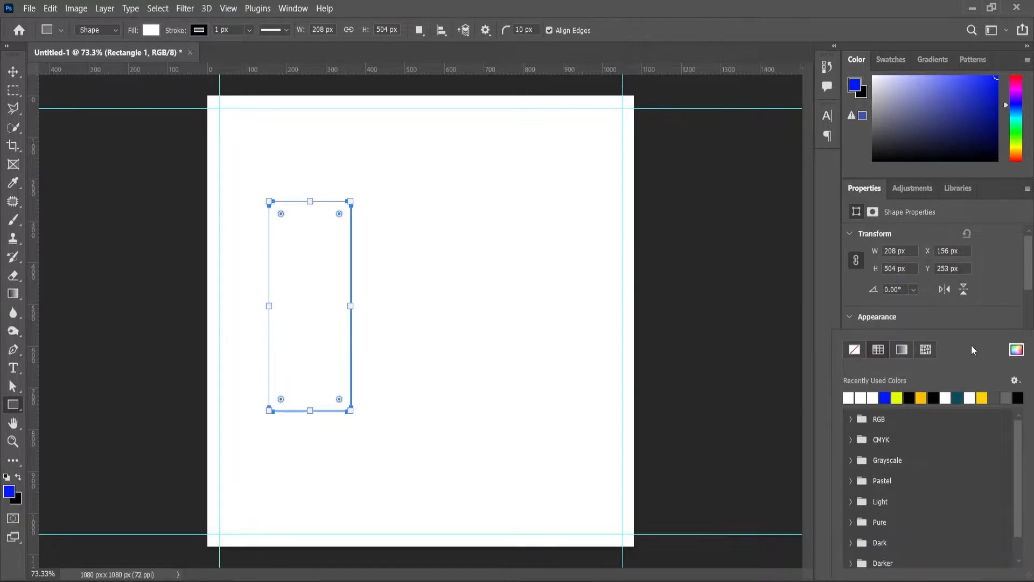
pyautogui.click(1001, 290)
pyautogui.click(14, 72)
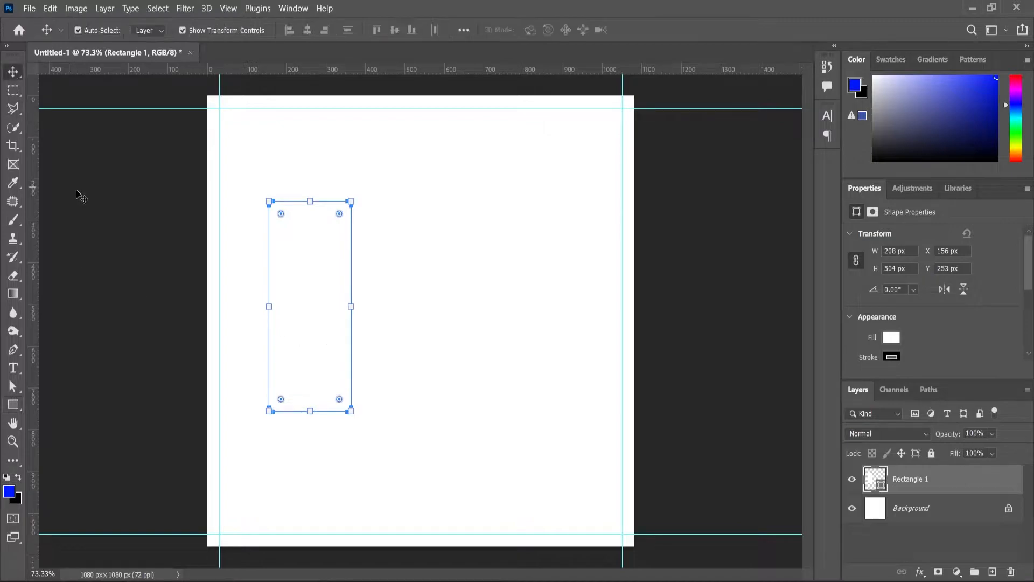
pyautogui.click(79, 194)
pyautogui.scroll(-1, 303, 243)
pyautogui.scroll(3, 323, 273)
pyautogui.scroll(-1, 328, 253)
pyautogui.scroll(-1, 303, 276)
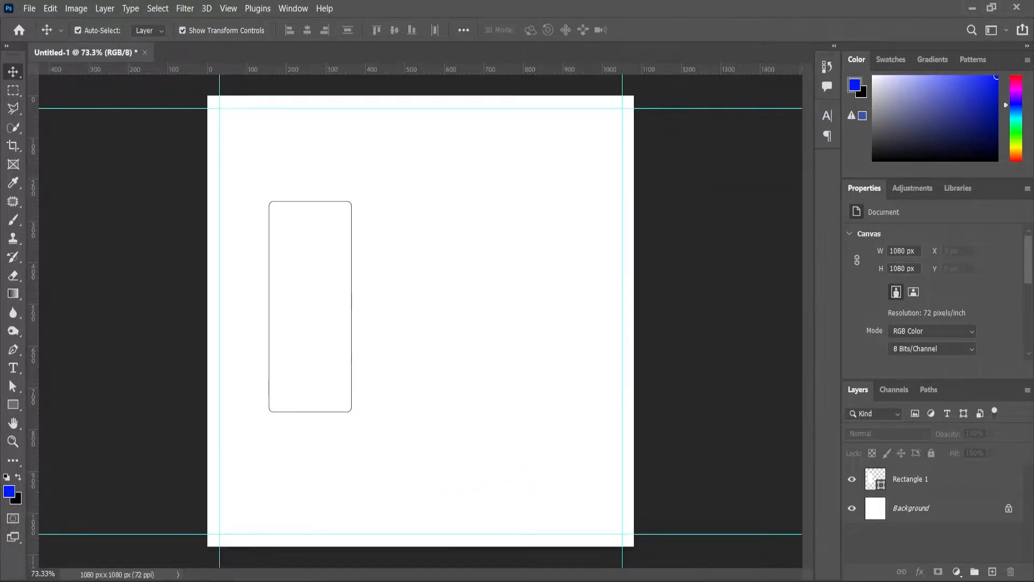
# Step: Duplicate the rectangle up to its right at about 67% width, and add another copy beside it at about 63% height
pyautogui.moveTo(328, 323); pyautogui.dragTo(411, 251)
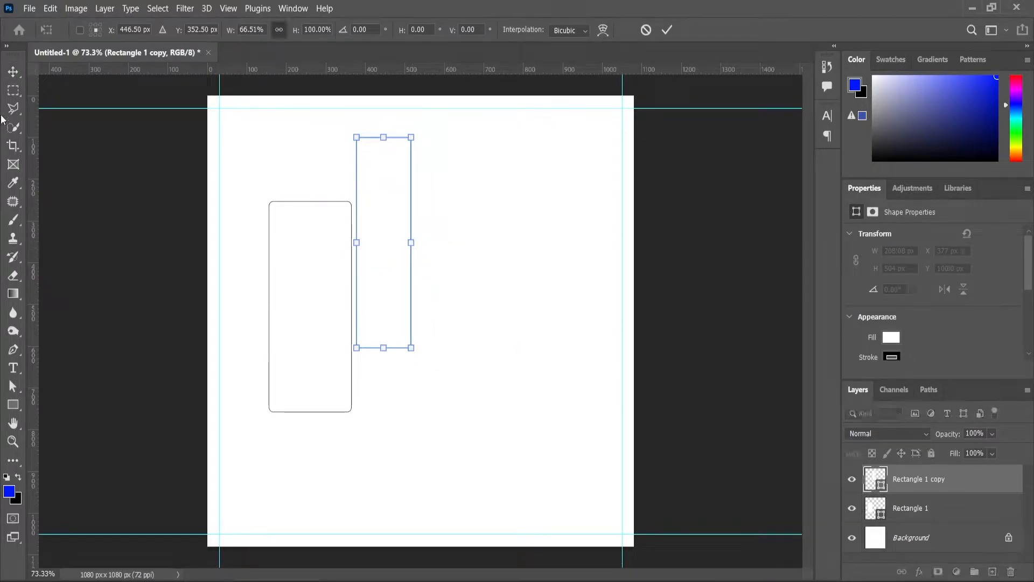
pyautogui.press('Return')
pyautogui.moveTo(390, 215); pyautogui.dragTo(448, 194)
pyautogui.moveTo(442, 333); pyautogui.dragTo(442, 255)
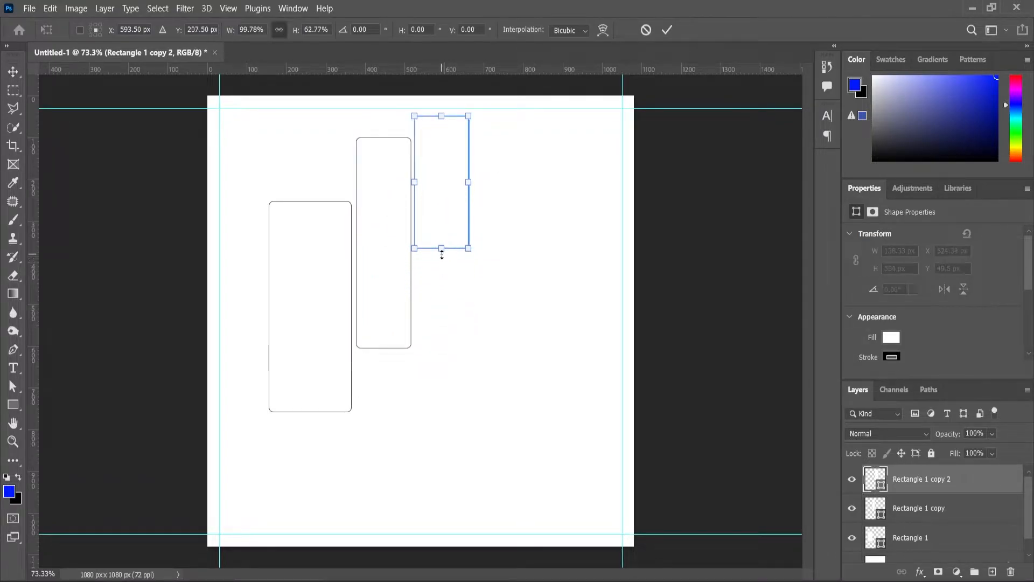
pyautogui.press('Return')
# Step: Duplicate the short upright rectangle below itself and rotate the copy 90° into a horizontal block beside the tall narrow rectangle
pyautogui.moveTo(441, 205); pyautogui.dragTo(446, 345)
pyautogui.rightClick(443, 290)
pyautogui.click(451, 292)
pyautogui.hotkey('ctrl', 't')
pyautogui.rightClick(452, 292)
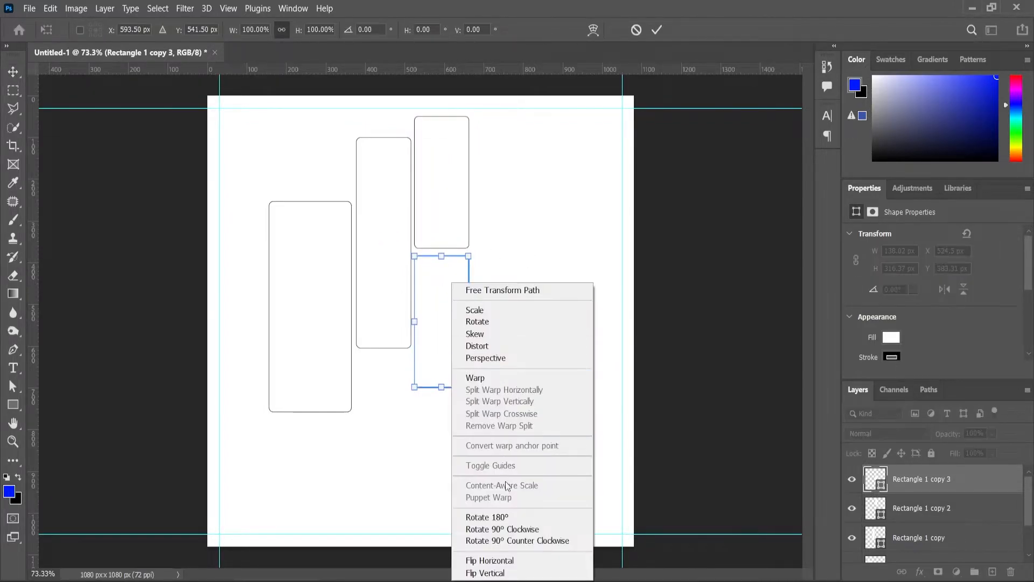
pyautogui.click(510, 518)
pyautogui.moveTo(486, 394); pyautogui.dragTo(553, 274)
pyautogui.moveTo(477, 343); pyautogui.dragTo(518, 308)
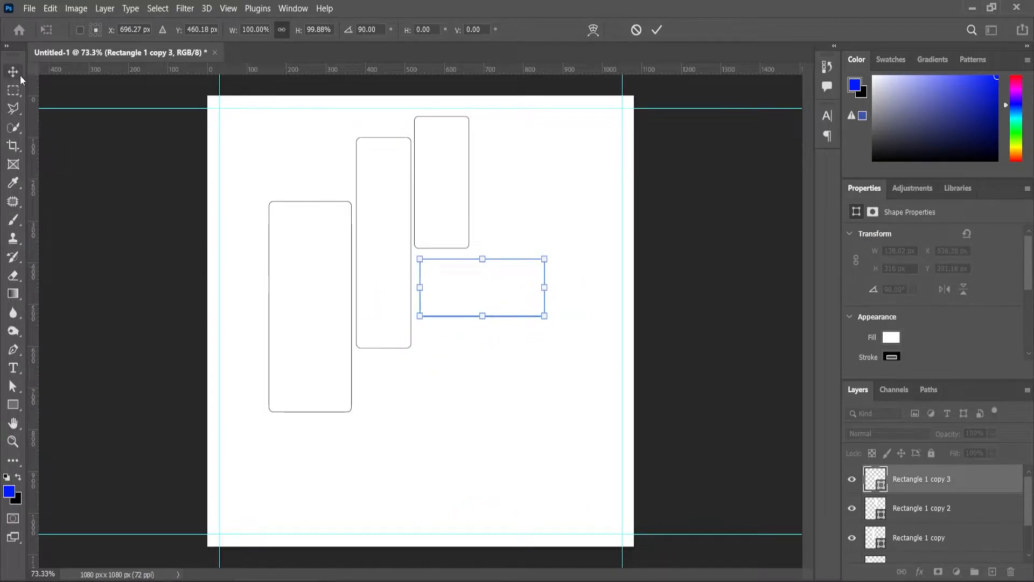
pyautogui.scroll(5, 512, 241)
pyautogui.press('Return')
# Step: Shift the horizontal block toward the tall narrow rectangle and move it with the short upright one down to match the tall one's lower edge
pyautogui.moveTo(390, 295); pyautogui.dragTo(383, 282)
pyautogui.scroll(-6, 383, 282)
pyautogui.moveTo(526, 330); pyautogui.dragTo(438, 276)
pyautogui.scroll(5, 428, 306)
pyautogui.moveTo(431, 316); pyautogui.dragTo(431, 322)
pyautogui.scroll(5, 437, 368)
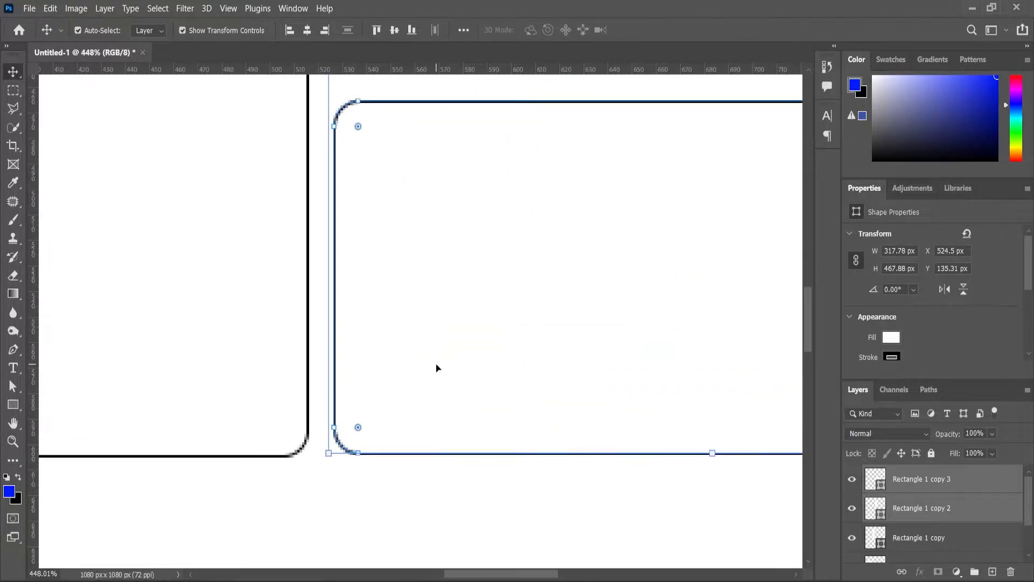
# Step: Shorten the short upright rectangle from its upper edge to about 79% of its height
pyautogui.scroll(-6, 427, 345)
pyautogui.click(457, 213)
pyautogui.moveTo(438, 145); pyautogui.dragTo(439, 173)
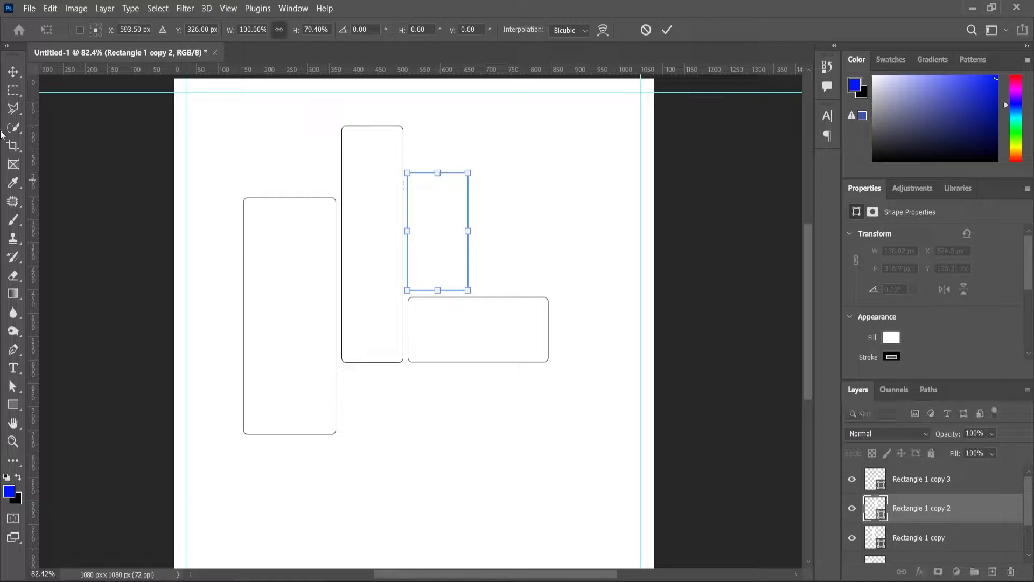
pyautogui.click(12, 79)
pyautogui.click(445, 294)
# Step: Duplicate the horizontal block below the tall narrow rectangle, left edges aligned, and flatten the copy to about 37% of its height
pyautogui.scroll(1, 446, 294)
pyautogui.scroll(-5, 445, 303)
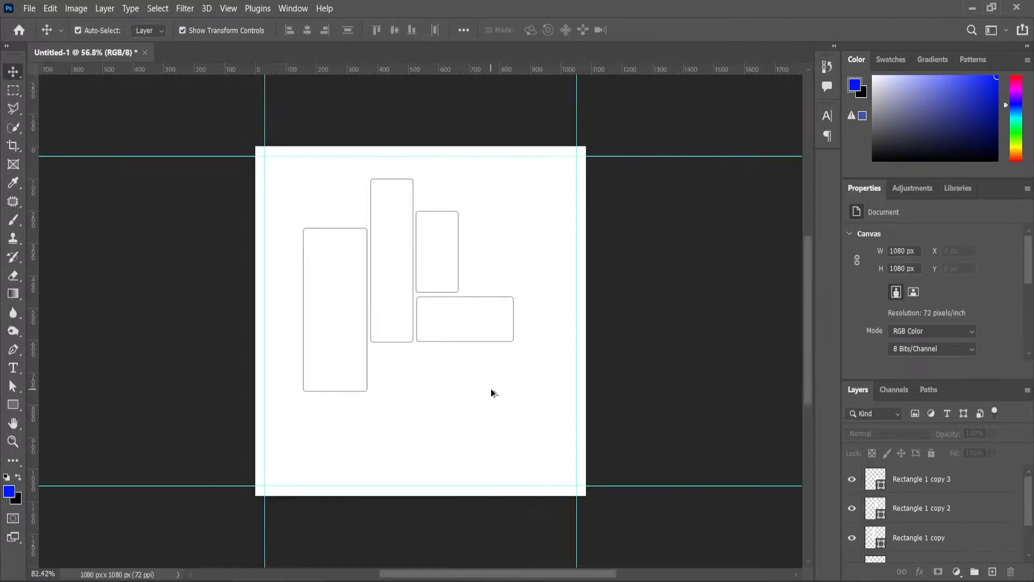
pyautogui.scroll(9, 426, 347)
pyautogui.click(418, 315)
pyautogui.moveTo(437, 300); pyautogui.dragTo(337, 407)
pyautogui.hotkey('ctrl', 't')
pyautogui.moveTo(395, 433); pyautogui.dragTo(415, 330)
pyautogui.scroll(9, 397, 366)
pyautogui.scroll(-10, 416, 329)
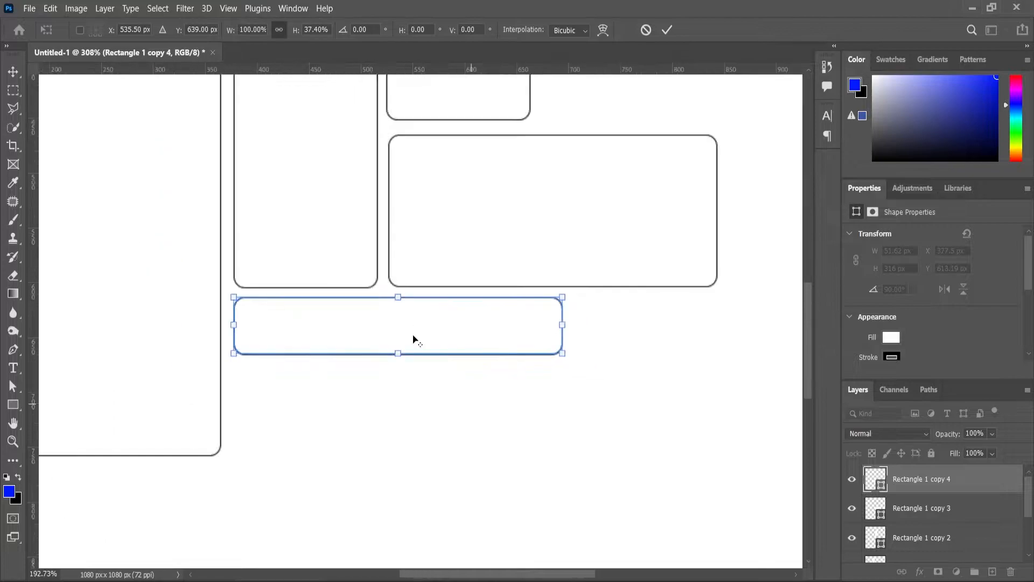
pyautogui.scroll(6, 420, 339)
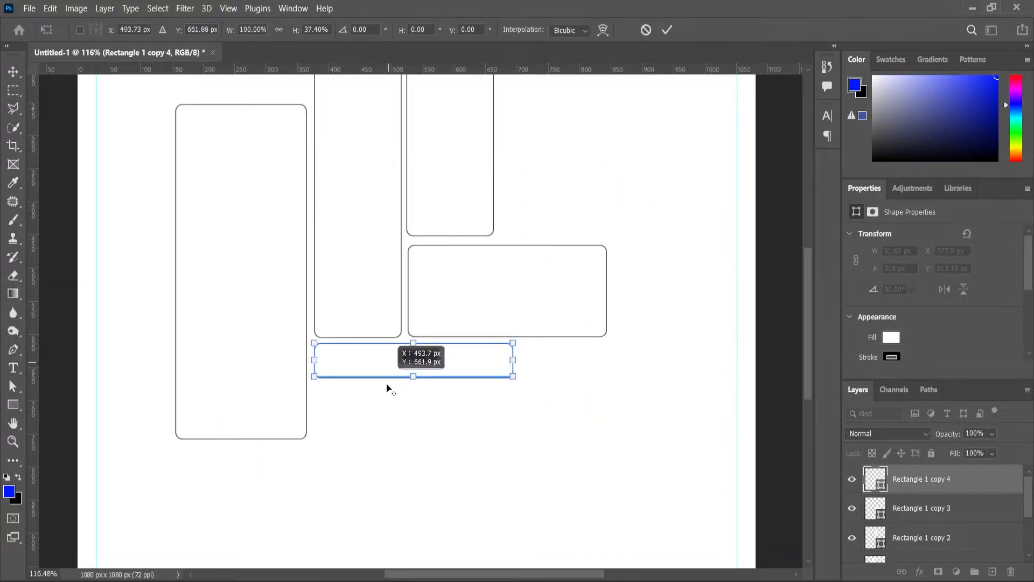
pyautogui.press('Return')
# Step: Duplicate the thin horizontal bar directly beneath itself and enlarge the copy to about 380 × 77 px
pyautogui.moveTo(386, 358); pyautogui.dragTo(414, 434)
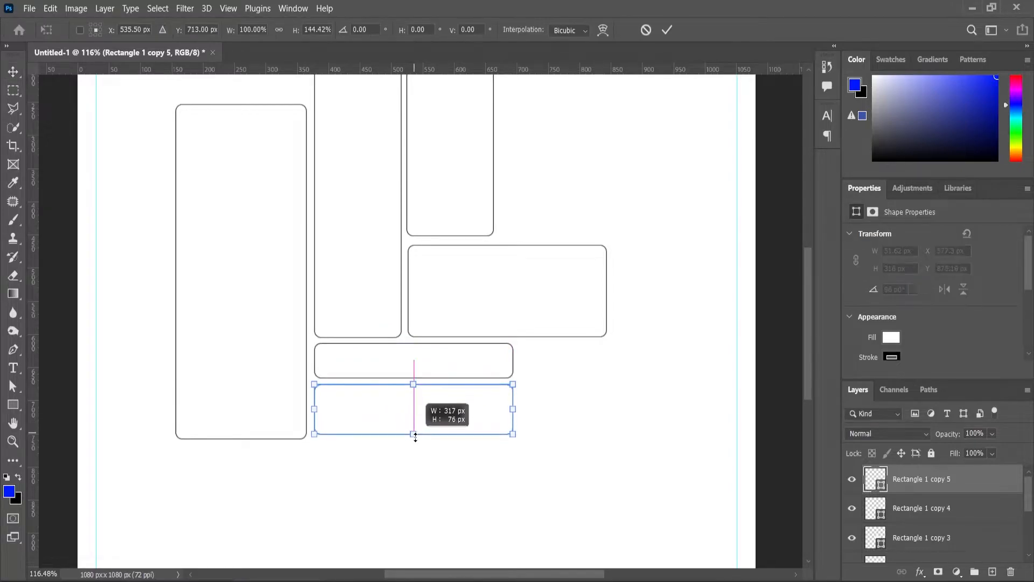
pyautogui.moveTo(512, 409); pyautogui.dragTo(549, 412)
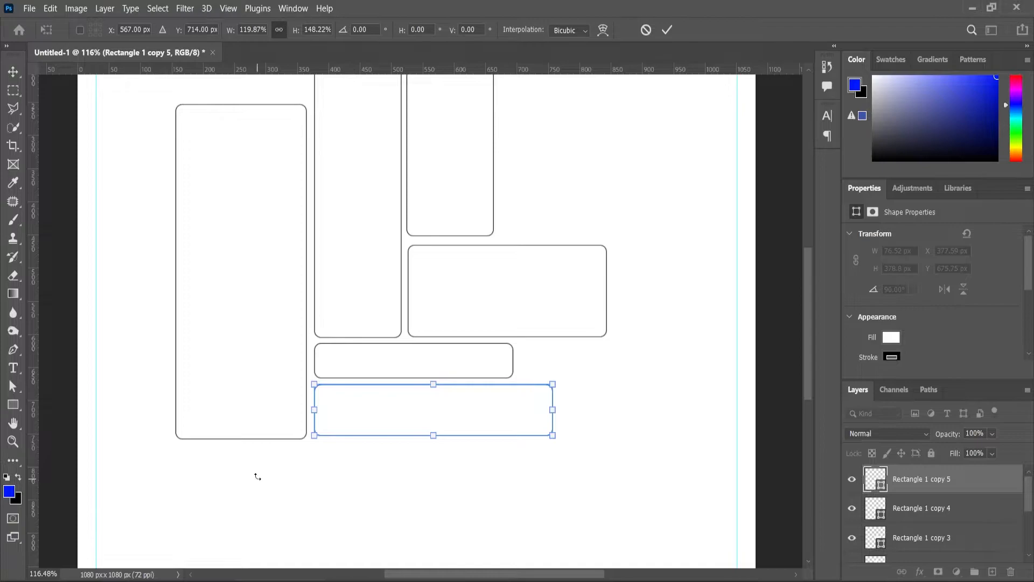
pyautogui.press('Return')
# Step: Shorten the large left rectangle from its lower edge to about 464 px high
pyautogui.click(237, 434)
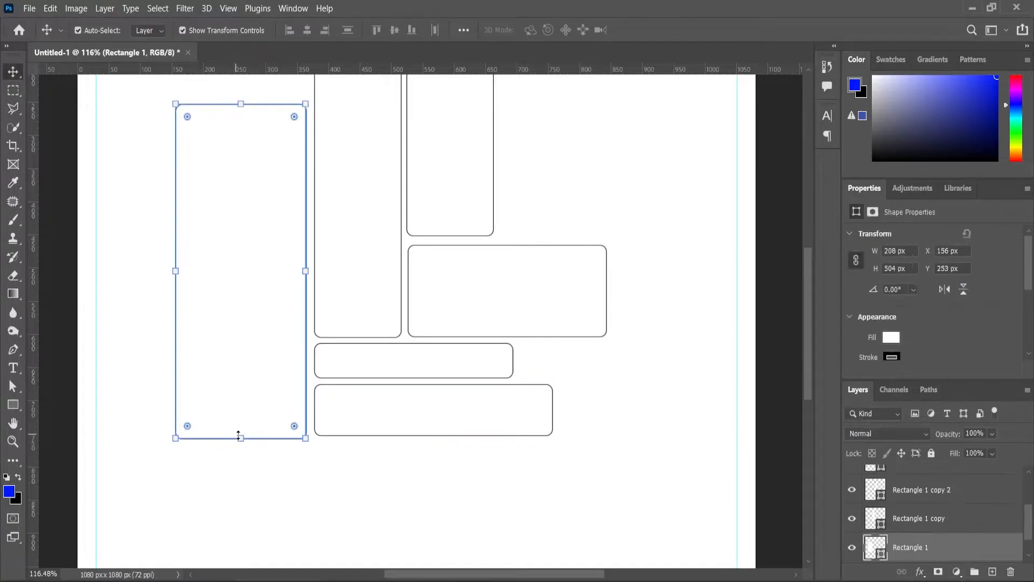
pyautogui.click(240, 437)
pyautogui.moveTo(241, 434); pyautogui.dragTo(240, 411)
pyautogui.press('Return')
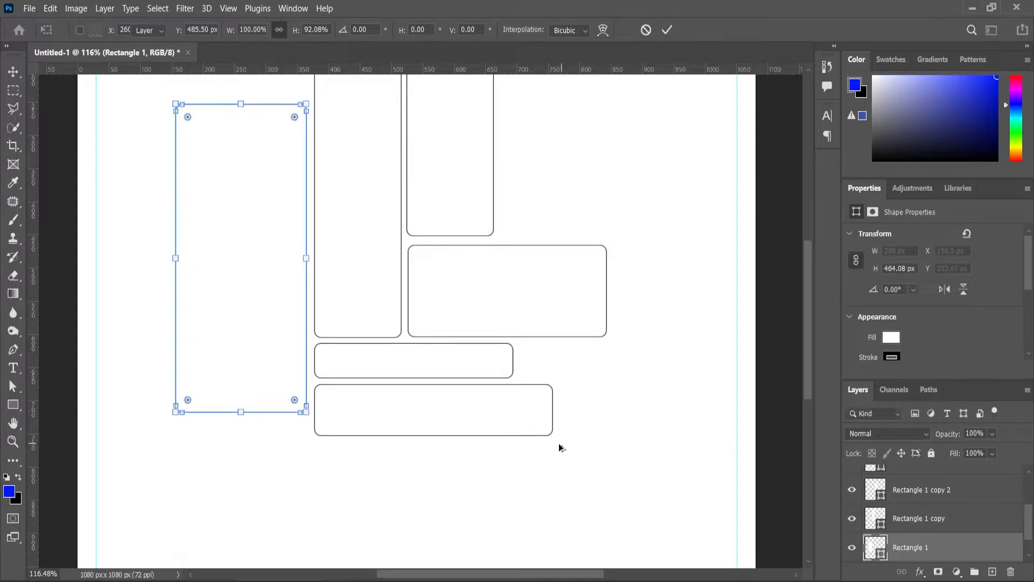
# Step: Extend the lowest horizontal rectangle downward to about 141 px high
pyautogui.scroll(-2, 561, 446)
pyautogui.scroll(1, 471, 486)
pyautogui.click(473, 438)
pyautogui.moveTo(472, 438); pyautogui.dragTo(472, 467)
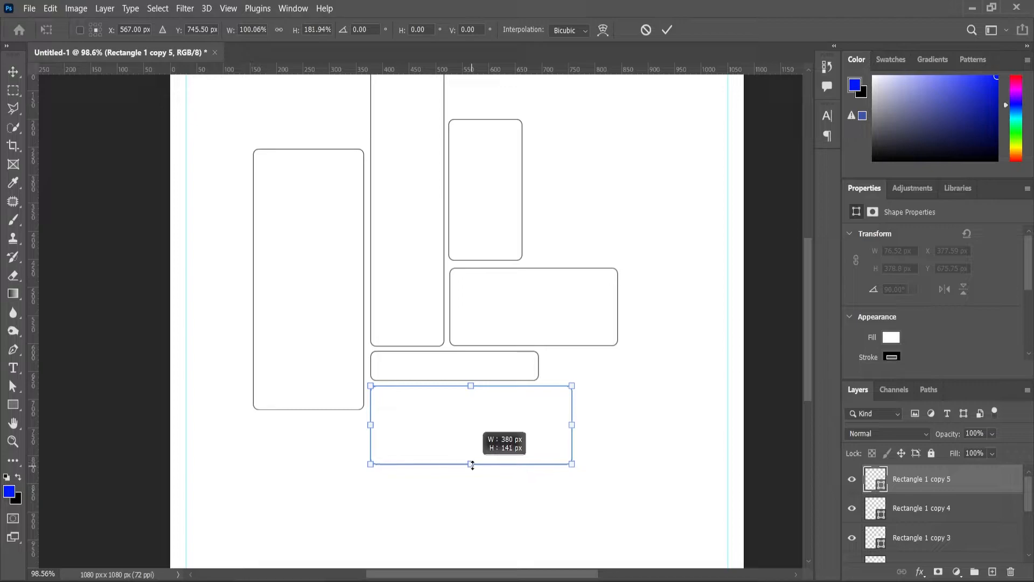
# Step: Extend the large left rectangle downward to about 504 px high
pyautogui.click(268, 389)
pyautogui.moveTo(308, 410); pyautogui.dragTo(311, 434)
pyautogui.keyDown('alt'); pyautogui.scroll(-3, 384, 347); pyautogui.keyUp('alt')
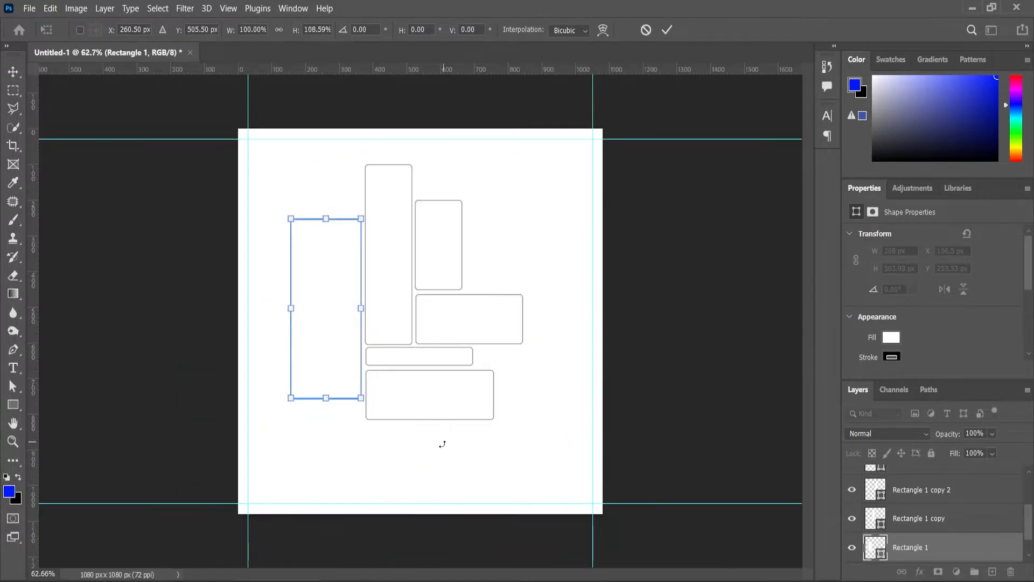
pyautogui.click(71, 181)
# Step: Duplicate the short upright rectangle below the lowest horizontal one and shrink the copy to about 65% width and 76% height
pyautogui.moveTo(437, 252); pyautogui.dragTo(420, 492)
pyautogui.keyDown('alt'); pyautogui.scroll(5, 388, 478); pyautogui.keyUp('alt')
pyautogui.moveTo(375, 507); pyautogui.dragTo(369, 499)
pyautogui.keyDown('alt'); pyautogui.scroll(-4, 379, 501); pyautogui.keyUp('alt')
pyautogui.keyDown('alt'); pyautogui.scroll(2, 390, 501); pyautogui.keyUp('alt')
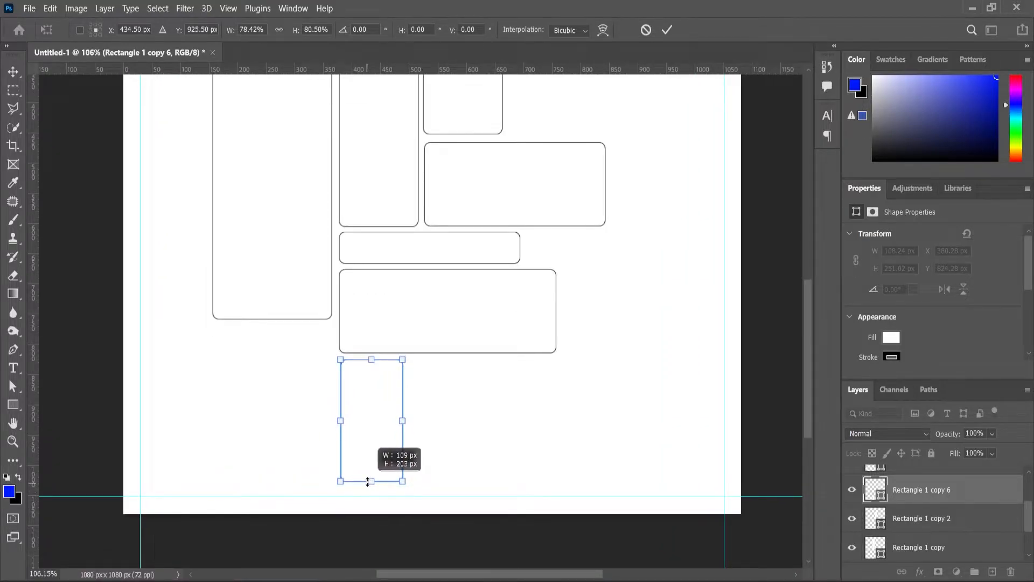
pyautogui.moveTo(396, 415); pyautogui.dragTo(389, 421)
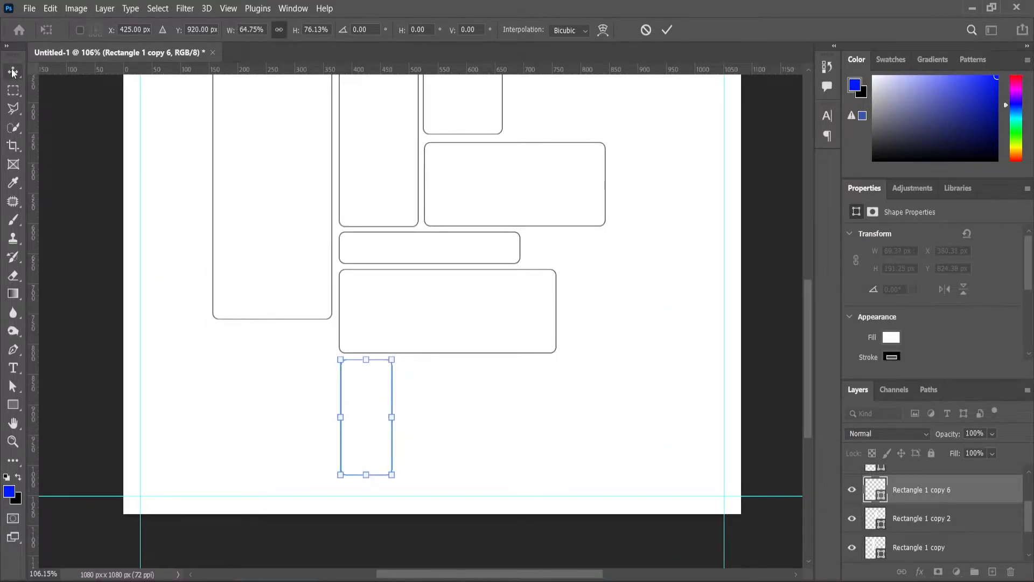
pyautogui.click(14, 72)
# Step: Duplicate the small upright rectangle beneath the large left rectangle and align their right edges
pyautogui.keyDown('alt'); pyautogui.scroll(-4, 397, 241); pyautogui.keyUp('alt')
pyautogui.keyDown('alt'); pyautogui.scroll(2, 342, 418); pyautogui.keyUp('alt')
pyautogui.keyDown('alt'); pyautogui.scroll(4, 431, 494); pyautogui.keyUp('alt')
pyautogui.moveTo(432, 494); pyautogui.dragTo(360, 457)
pyautogui.click(326, 30)
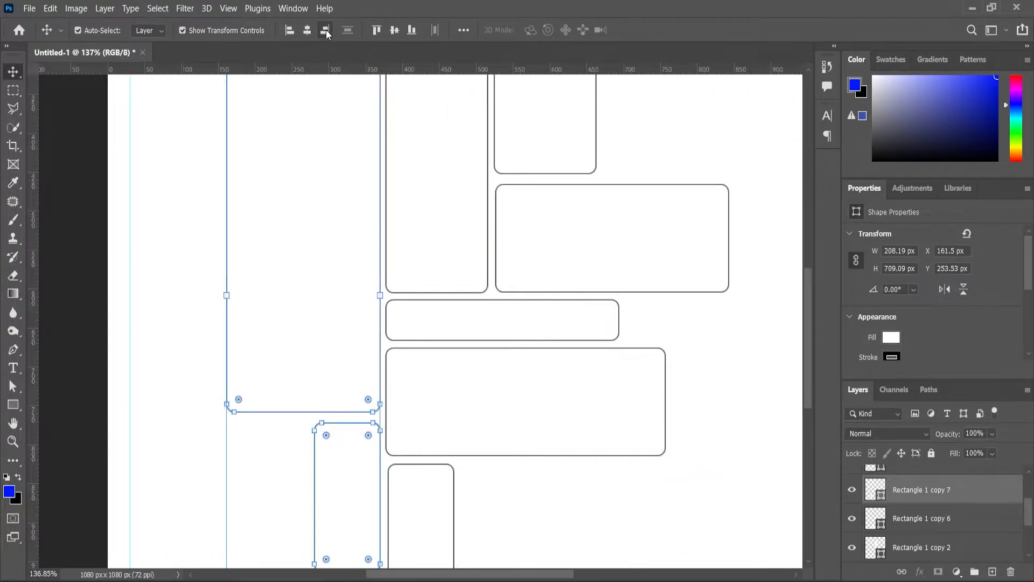
pyautogui.scroll(5, 350, 434)
pyautogui.moveTo(360, 439); pyautogui.dragTo(353, 436)
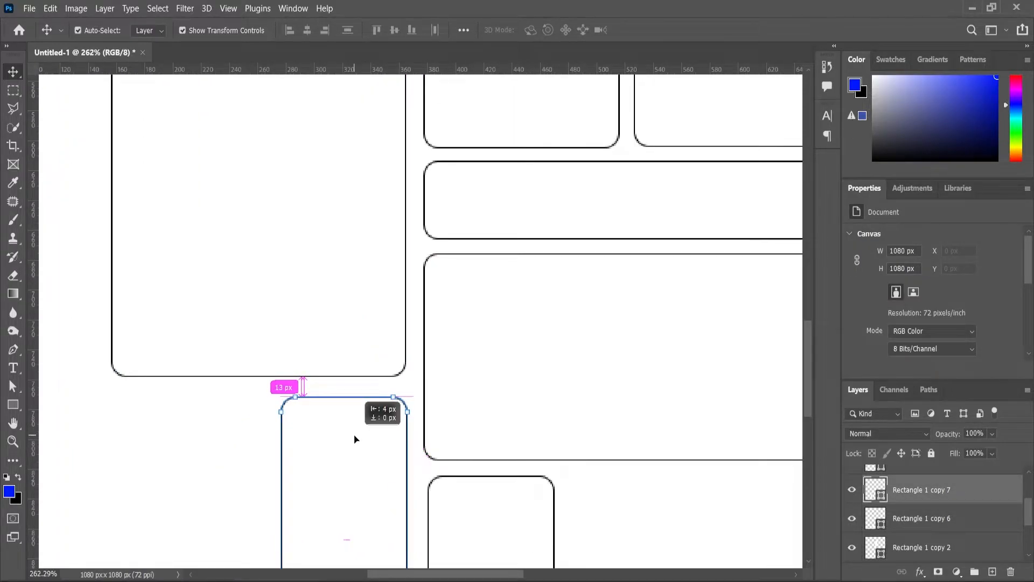
# Step: Duplicate the right horizontal block to the lower-left end of the arrangement and shrink the copy to about 62% width and 68% height
pyautogui.scroll(-6, 404, 261)
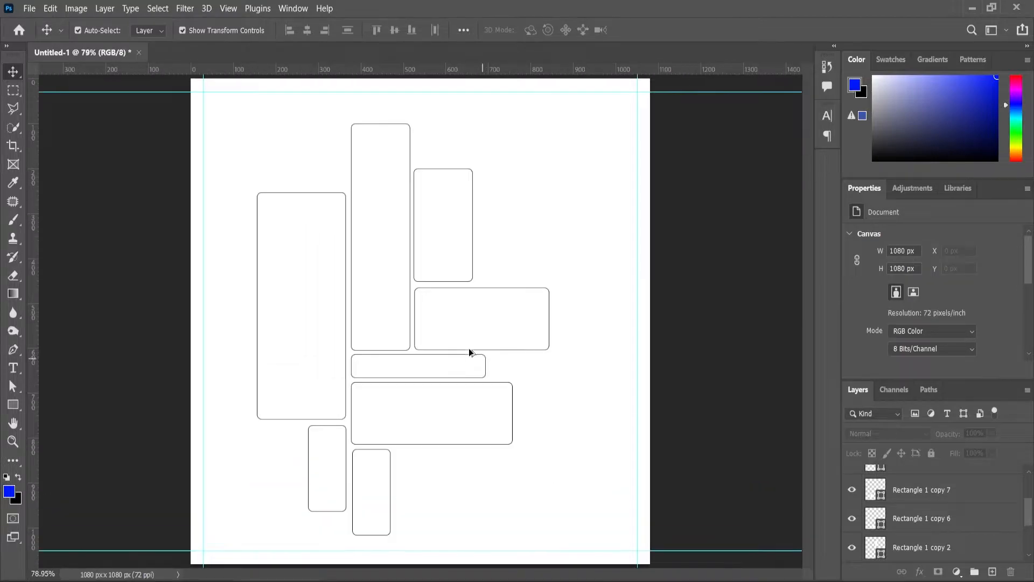
pyautogui.click(513, 293)
pyautogui.moveTo(498, 309); pyautogui.dragTo(311, 441)
pyautogui.scroll(6, 261, 438)
pyautogui.scroll(-3, 435, 353)
pyautogui.moveTo(174, 432); pyautogui.dragTo(256, 432)
pyautogui.moveTo(345, 484); pyautogui.dragTo(342, 447)
pyautogui.scroll(-3, 335, 380)
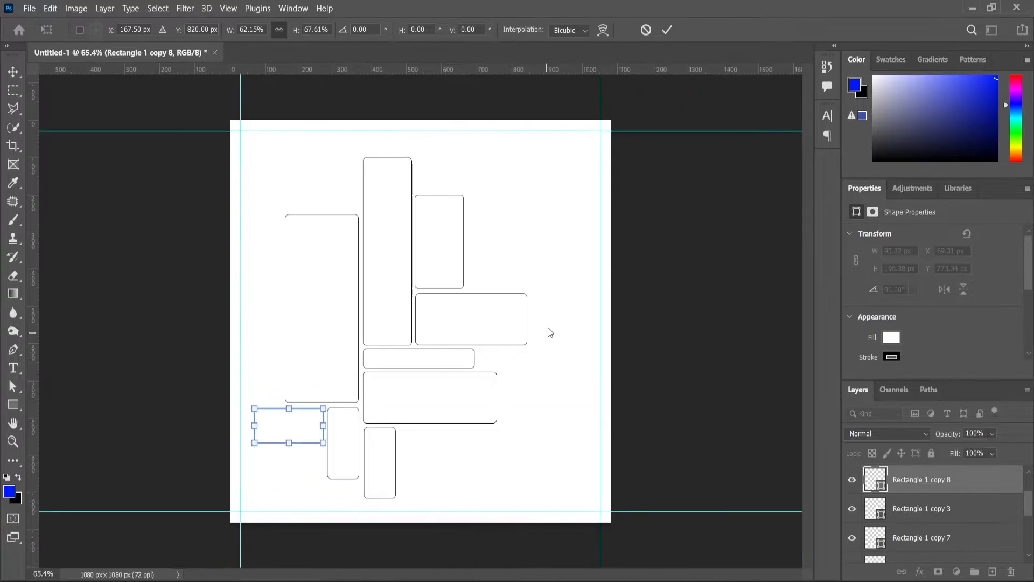
pyautogui.press('Return')
# Step: Select all the rectangles, move them to the middle of the canvas and scale them together to about 97%
pyautogui.moveTo(256, 141); pyautogui.dragTo(507, 471)
pyautogui.moveTo(394, 346); pyautogui.dragTo(423, 347)
pyautogui.scroll(1, 568, 156)
pyautogui.moveTo(568, 156); pyautogui.dragTo(566, 151)
pyautogui.scroll(-2, 460, 279)
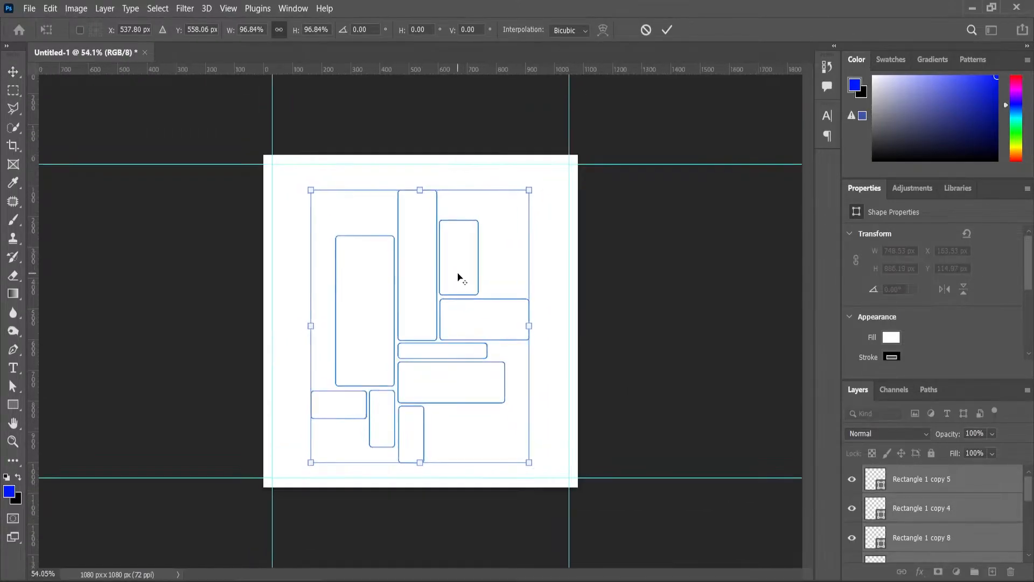
pyautogui.press('Return')
# Step: Set the foreground color to light gray #cacaca and apply it as the fill of all selected rectangles
pyautogui.click(898, 355)
pyautogui.click(990, 312)
pyautogui.click(7, 494)
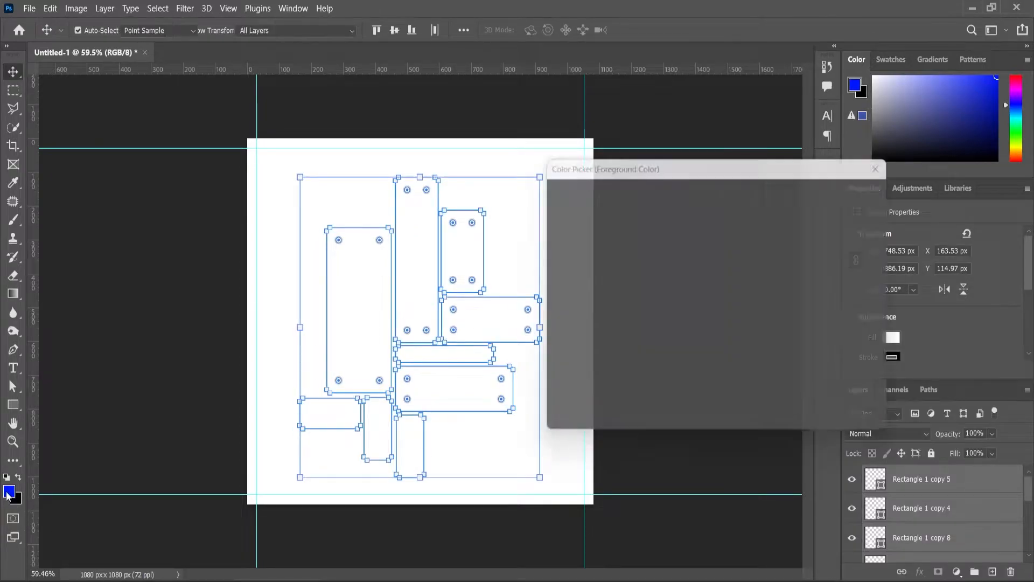
pyautogui.moveTo(548, 235); pyautogui.dragTo(548, 224)
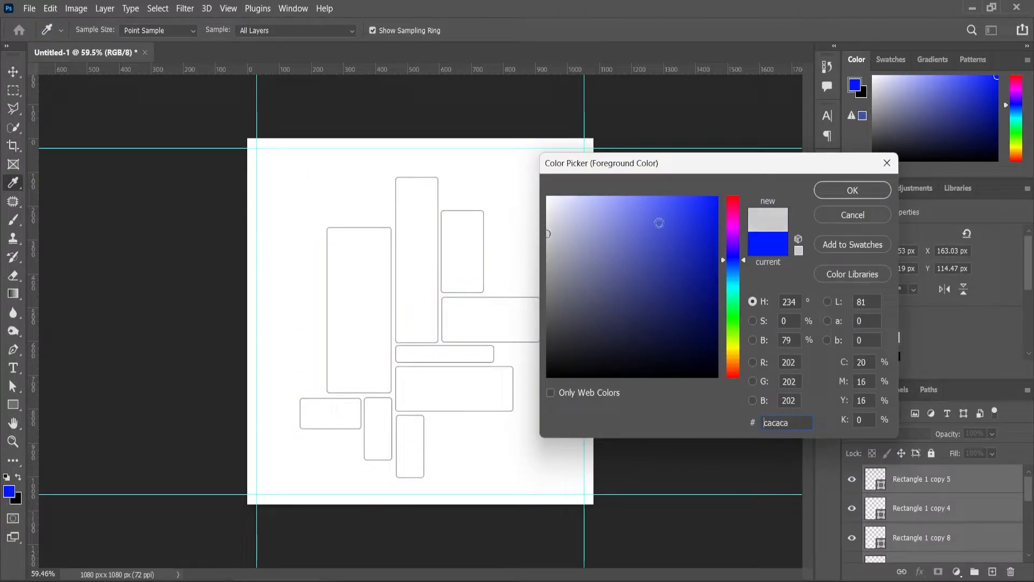
pyautogui.click(858, 188)
pyautogui.click(893, 337)
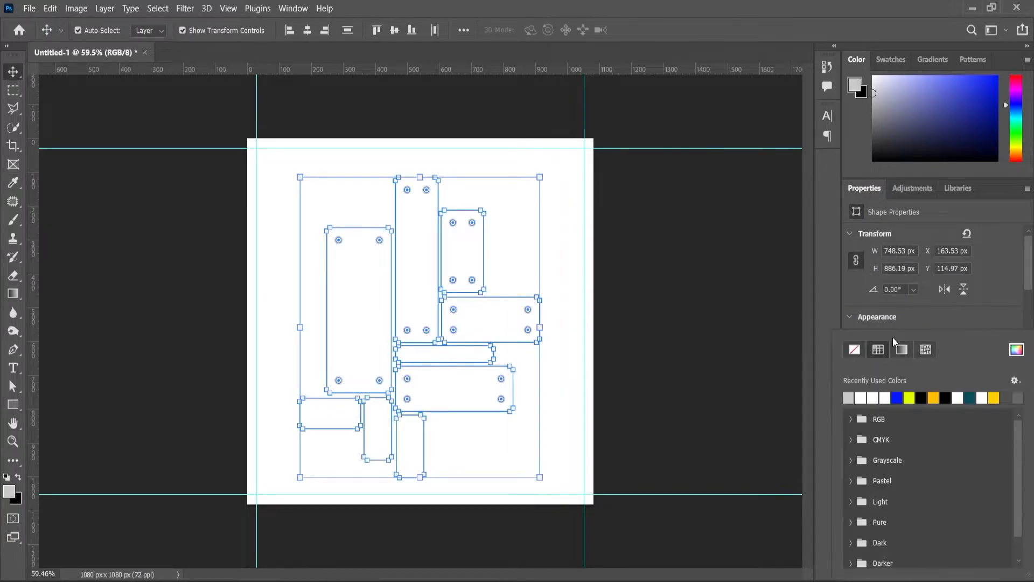
pyautogui.click(855, 397)
pyautogui.click(1002, 287)
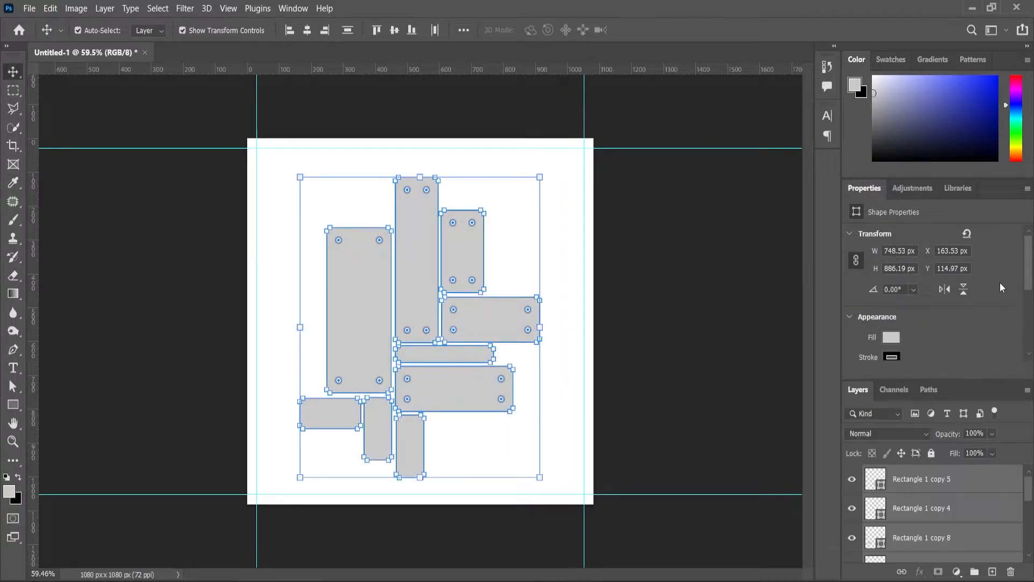
# Step: Remove the stroke from all the rectangles and deselect them
pyautogui.click(891, 358)
pyautogui.click(855, 351)
pyautogui.click(663, 377)
pyautogui.scroll(1, 481, 312)
pyautogui.scroll(10, 326, 419)
# Step: Fine-tune the position of the two small rectangles beneath the large left rectangle
pyautogui.click(338, 422)
pyautogui.scroll(5, 554, 413)
pyautogui.scroll(-3, 457, 342)
pyautogui.scroll(4, 495, 380)
pyautogui.scroll(-3, 431, 366)
pyautogui.click(345, 414)
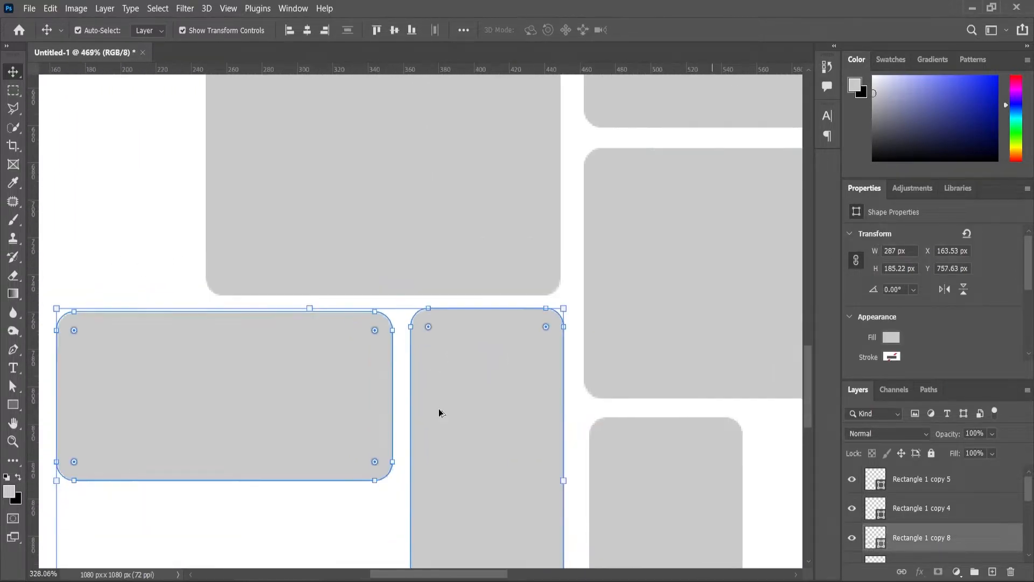
pyautogui.scroll(-5, 374, 359)
# Step: Select all rectangles to the right of the large left one and move them together 4 px left
pyautogui.click(556, 401)
pyautogui.keyDown('shift'); pyautogui.click(557, 323); pyautogui.keyUp('shift')
pyautogui.keyDown('shift'); pyautogui.click(556, 202); pyautogui.keyUp('shift')
pyautogui.scroll(-5, 557, 202)
pyautogui.scroll(5, 558, 173)
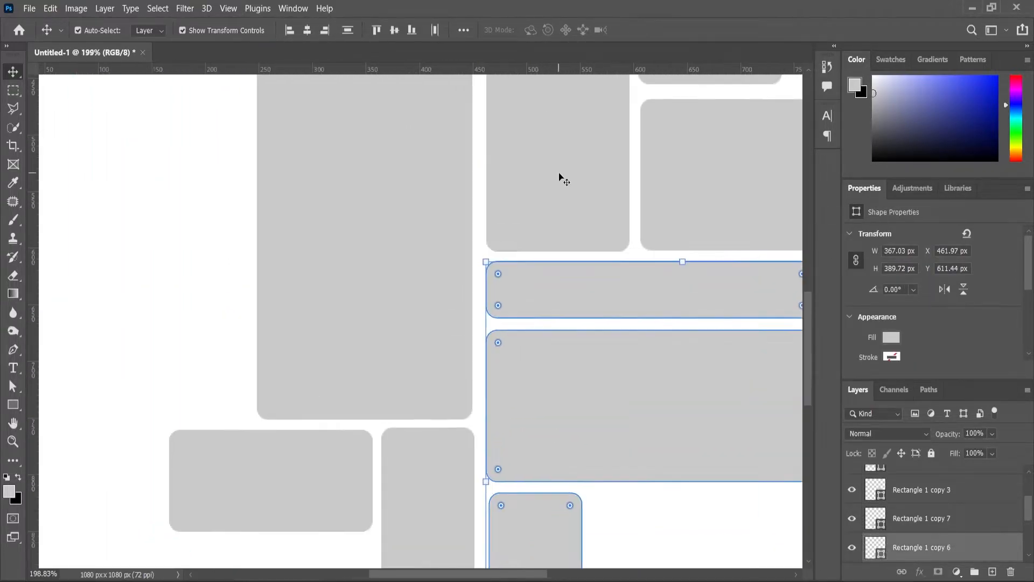
pyautogui.keyDown('shift'); pyautogui.click(559, 174); pyautogui.keyUp('shift')
pyautogui.scroll(-5, 559, 215)
pyautogui.keyDown('shift'); pyautogui.click(620, 257); pyautogui.keyUp('shift')
pyautogui.keyDown('shift'); pyautogui.click(622, 199); pyautogui.keyUp('shift')
pyautogui.scroll(5, 531, 272)
pyautogui.moveTo(531, 271); pyautogui.dragTo(526, 271)
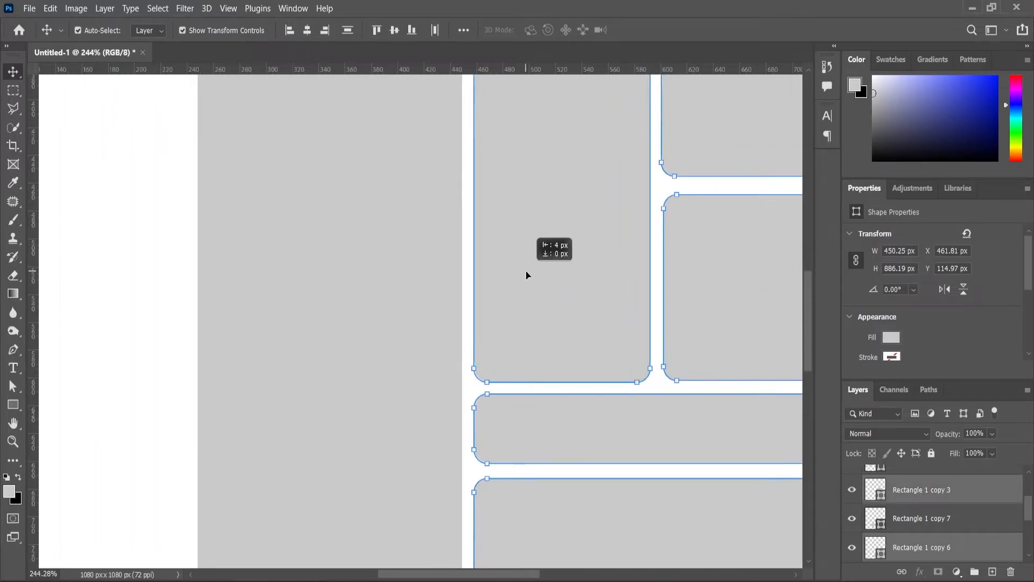
# Step: Move the thin horizontal strip and the wide block beneath it slightly up to tighten the gap under the tall center rectangle
pyautogui.scroll(-5, 525, 291)
pyautogui.click(571, 464)
pyautogui.scroll(6, 521, 473)
pyautogui.click(497, 404)
pyautogui.scroll(-5, 498, 401)
pyautogui.scroll(3, 531, 340)
pyautogui.click(533, 339)
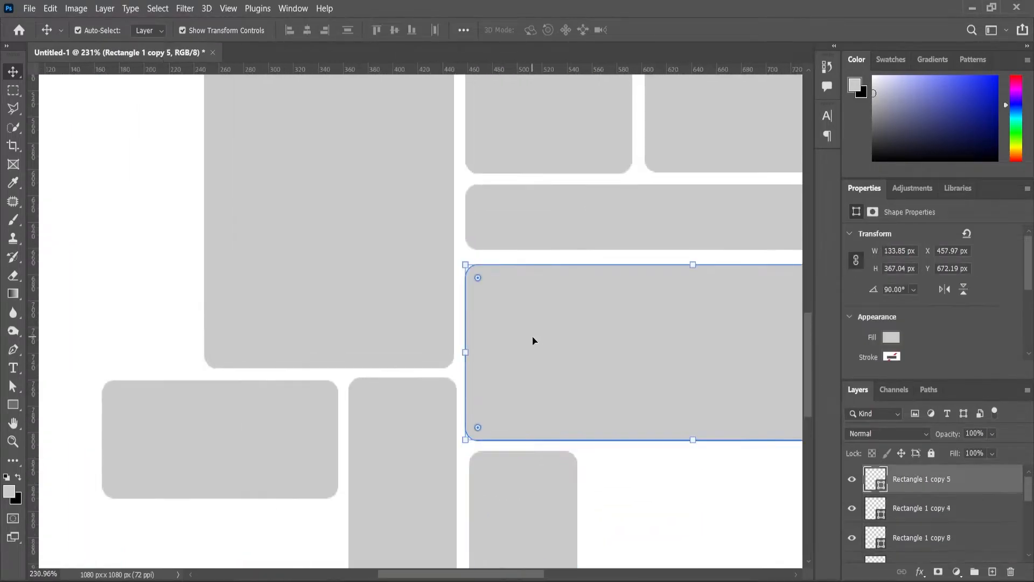
pyautogui.keyDown('shift'); pyautogui.click(544, 229); pyautogui.keyUp('shift')
pyautogui.scroll(-5, 557, 274)
pyautogui.scroll(6, 577, 278)
pyautogui.moveTo(518, 275); pyautogui.dragTo(518, 272)
pyautogui.scroll(-6, 496, 307)
# Step: Move the small upright rectangle under the wide block slightly up to even out the gap above it
pyautogui.click(544, 450)
pyautogui.scroll(5, 479, 364)
pyautogui.moveTo(483, 370); pyautogui.dragTo(484, 367)
pyautogui.scroll(-4, 486, 377)
pyautogui.scroll(6, 487, 477)
pyautogui.moveTo(480, 467); pyautogui.dragTo(479, 459)
pyautogui.scroll(-8, 484, 396)
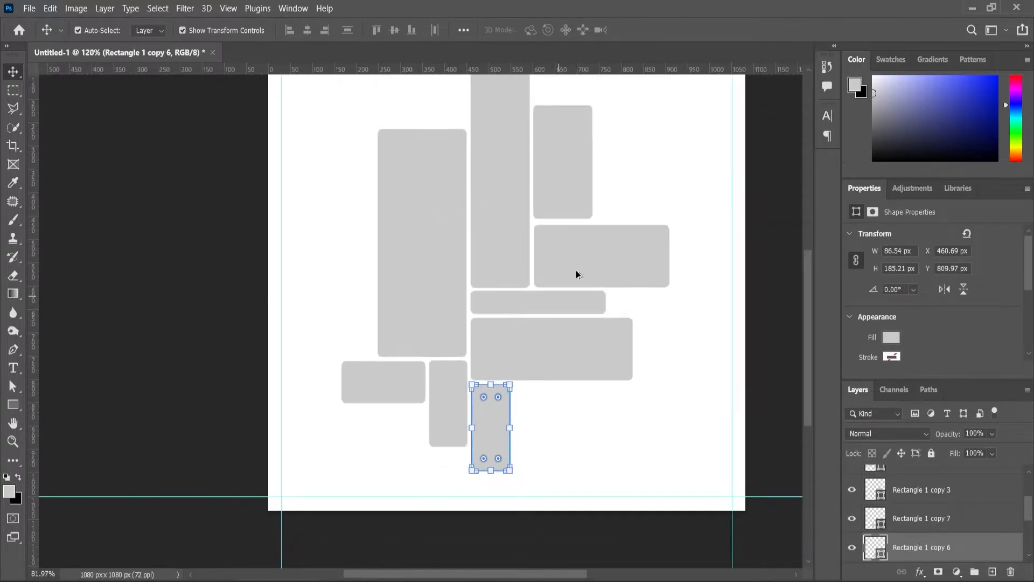
# Step: Select the upright and horizontal rectangles on the right of the tall center one and nudge them 2 px left
pyautogui.scroll(5, 557, 168)
pyautogui.click(557, 205)
pyautogui.keyDown('shift'); pyautogui.click(558, 324); pyautogui.keyUp('shift')
pyautogui.scroll(3, 532, 263)
pyautogui.press('Left')
pyautogui.press('Left')
pyautogui.keyDown('shift'); pyautogui.click(557, 253); pyautogui.keyUp('shift')
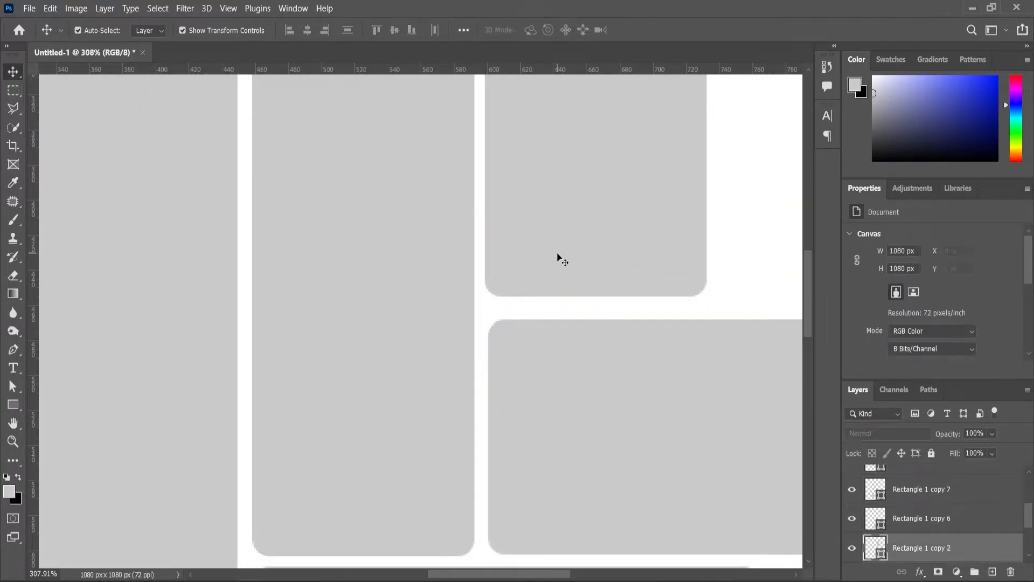
pyautogui.click(557, 253)
pyautogui.scroll(2, 557, 264)
pyautogui.scroll(-8, 248, 339)
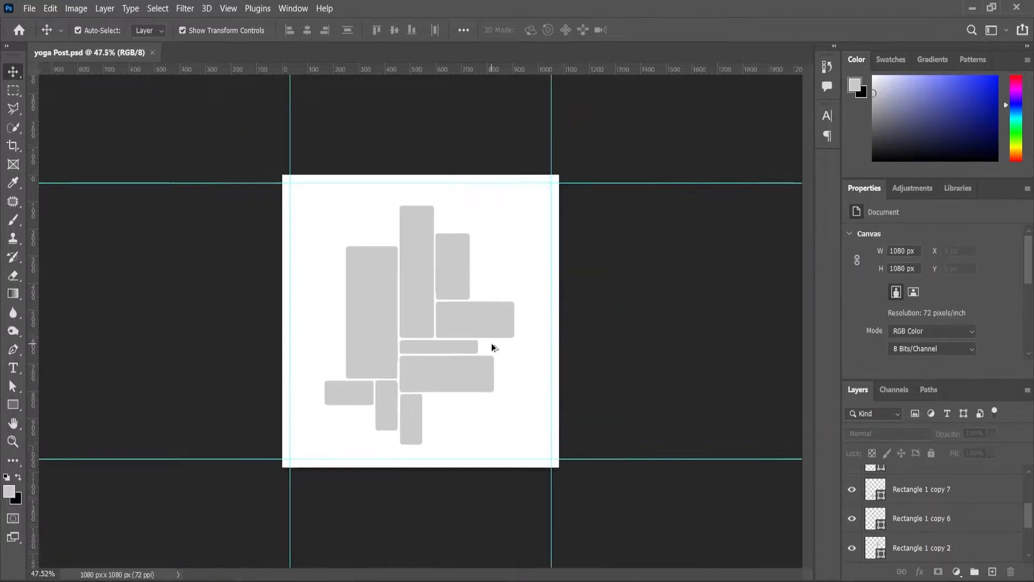
# Step: Select all the rectangles and convert them into a single smart object
pyautogui.moveTo(313, 199); pyautogui.dragTo(533, 431)
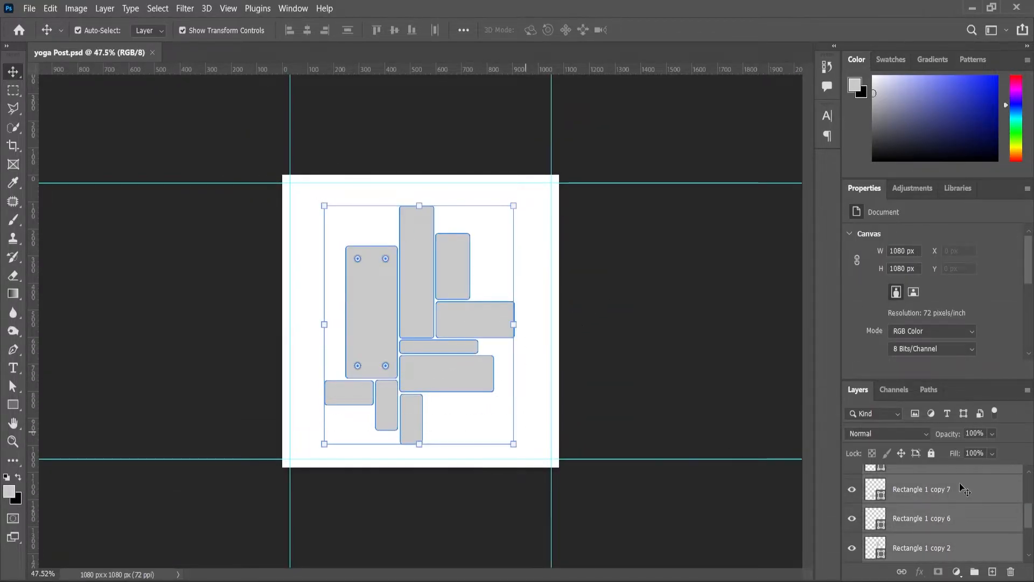
pyautogui.rightClick(925, 489)
pyautogui.click(801, 204)
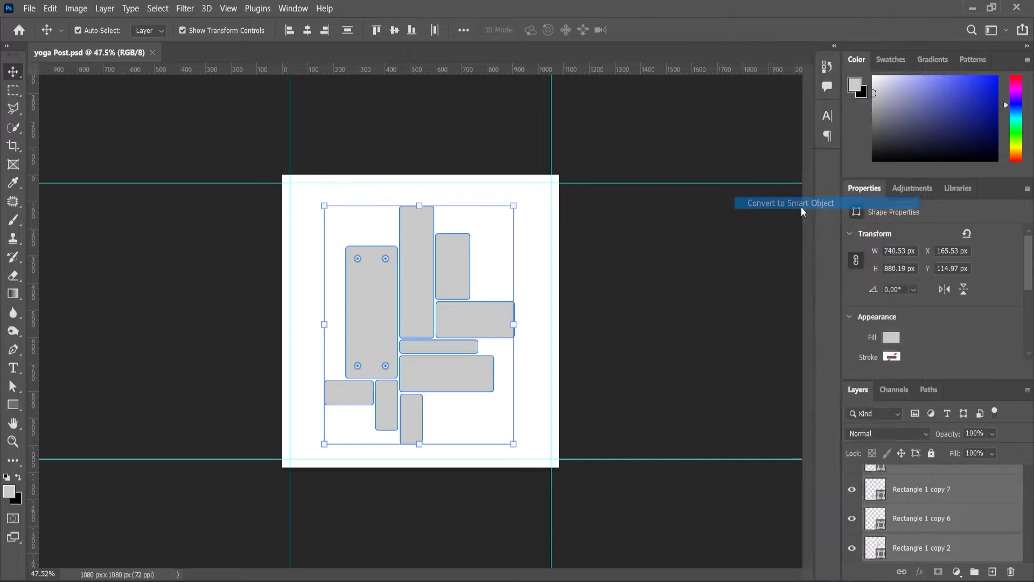
# Step: Center the rectangle smart object horizontally and vertically on the canvas
pyautogui.scroll(1, 420, 333)
pyautogui.moveTo(418, 321); pyautogui.dragTo(421, 322)
pyautogui.hotkey('ctrl', 'a')
pyautogui.click(307, 31)
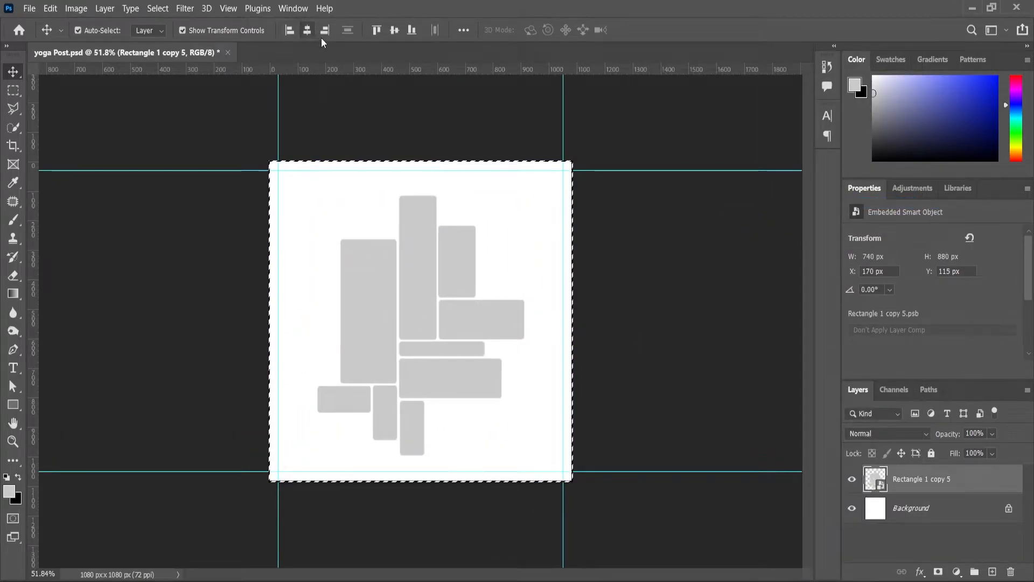
pyautogui.click(395, 32)
pyautogui.hotkey('ctrl', 'd')
pyautogui.click(718, 314)
pyautogui.scroll(-3, 449, 333)
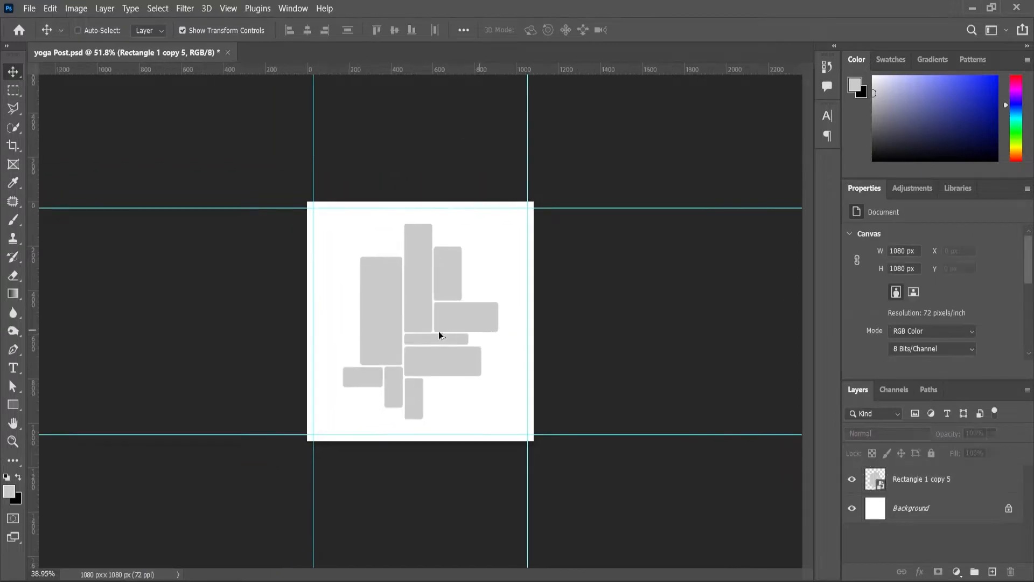
# Step: Enlarge the rectangle smart object from its center to about 770 × 916 px
pyautogui.scroll(5, 448, 333)
pyautogui.keyDown('ctrl'); pyautogui.click(422, 326); pyautogui.keyUp('ctrl')
pyautogui.moveTo(549, 480); pyautogui.dragTo(551, 485)
pyautogui.press('Return')
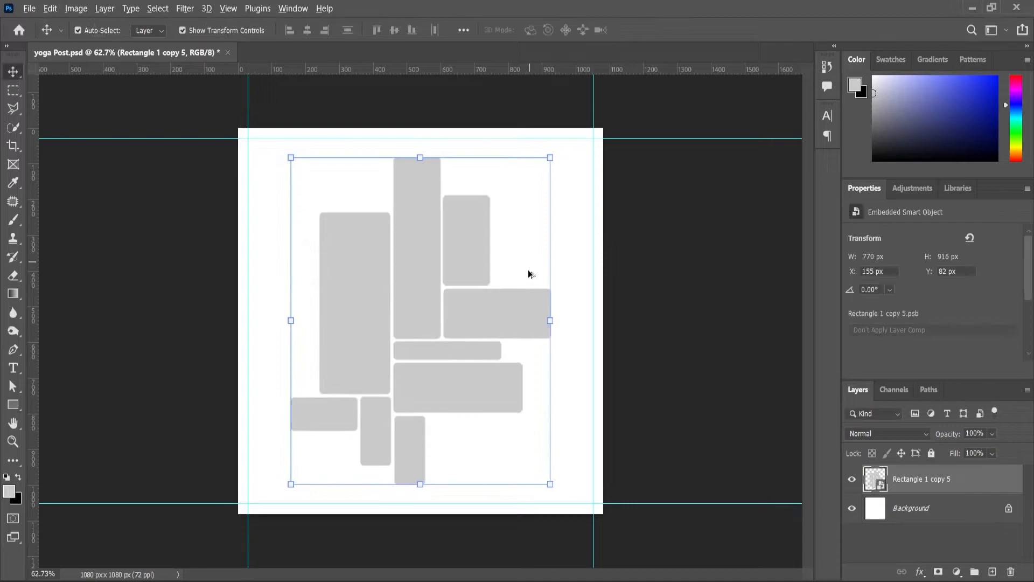
pyautogui.scroll(-3, 531, 264)
pyautogui.click(615, 353)
pyautogui.scroll(-3, 539, 434)
pyautogui.scroll(4, 539, 434)
# Step: Fill the Background layer with the dark green foreground color using the Paint Bucket tool
pyautogui.click(913, 517)
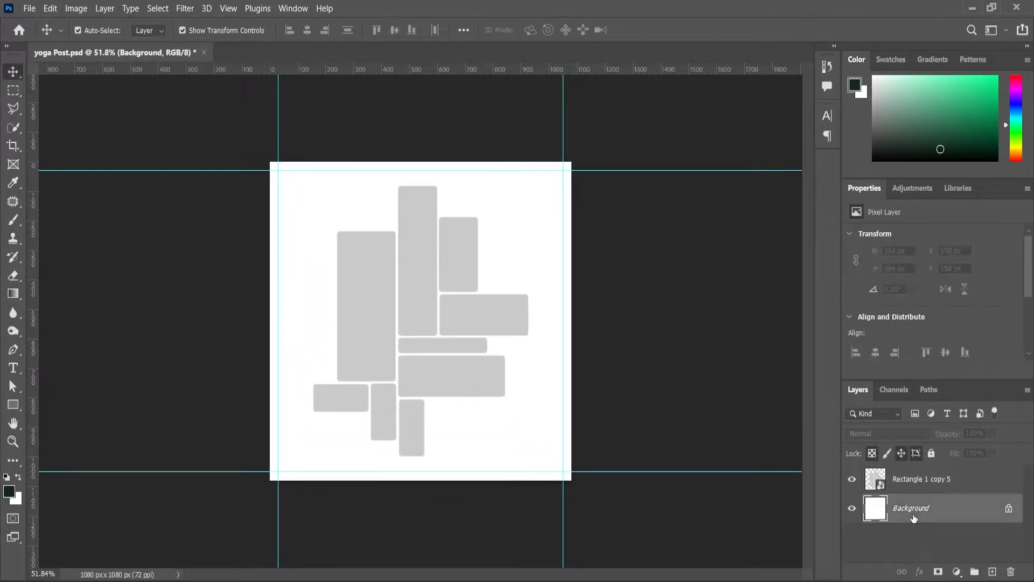
pyautogui.rightClick(13, 293)
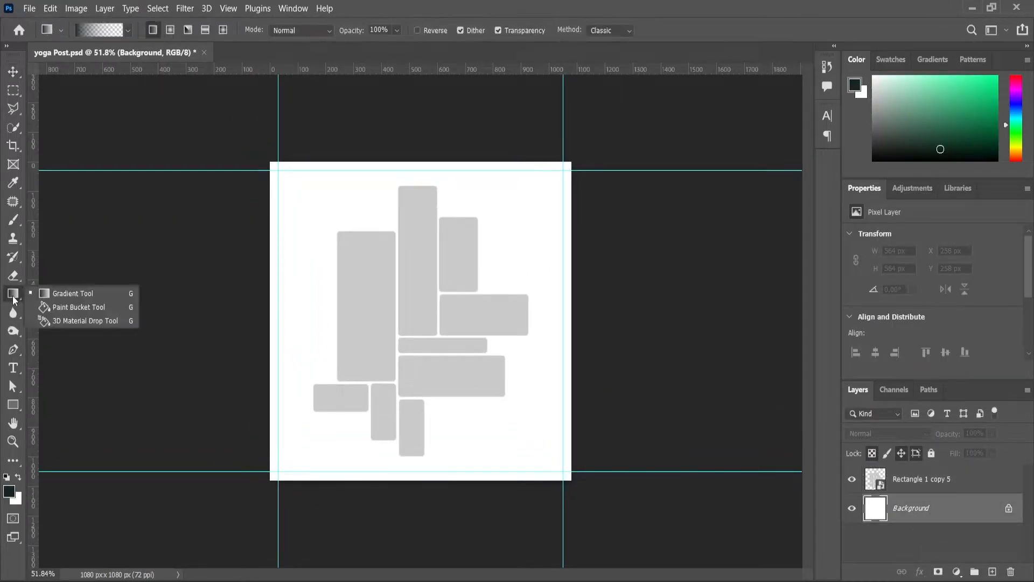
pyautogui.click(63, 309)
pyautogui.click(300, 296)
pyautogui.scroll(2, 432, 341)
pyautogui.click(14, 75)
pyautogui.scroll(-4, 377, 215)
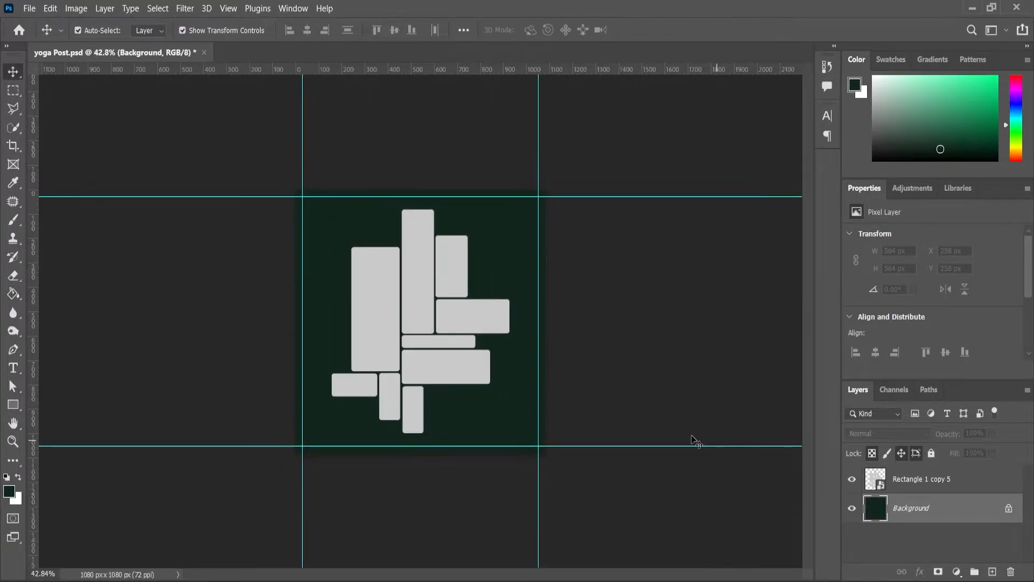
# Step: Place the close-up-green-bush image from the file folder above the background and scale it to about 29.36% to cover the canvas
pyautogui.hotkey('alt', 'Tab')
pyautogui.moveTo(159, 157); pyautogui.dragTo(451, 380)
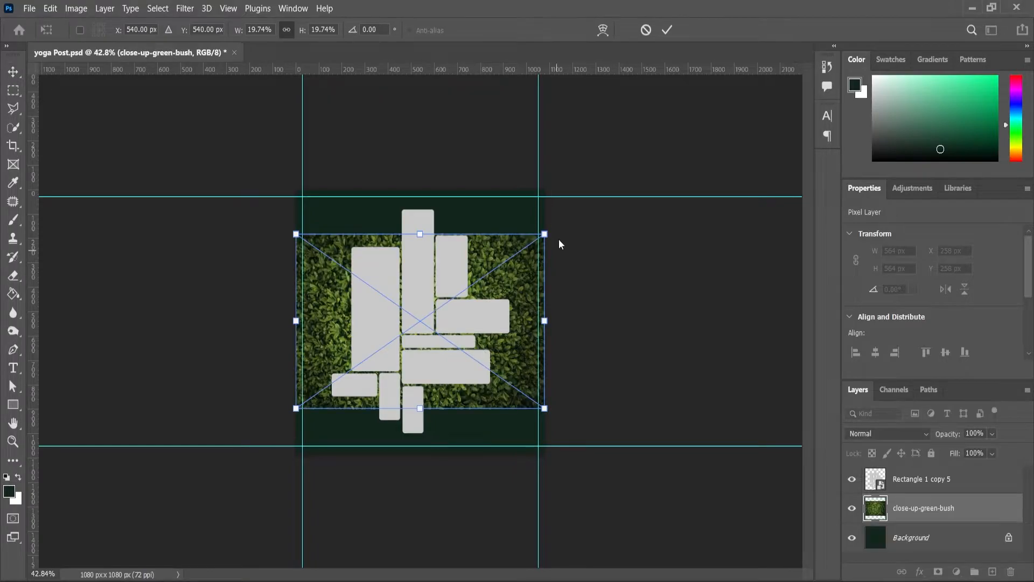
pyautogui.moveTo(549, 235); pyautogui.dragTo(564, 227)
pyautogui.moveTo(596, 200); pyautogui.dragTo(617, 186)
pyautogui.press('Return')
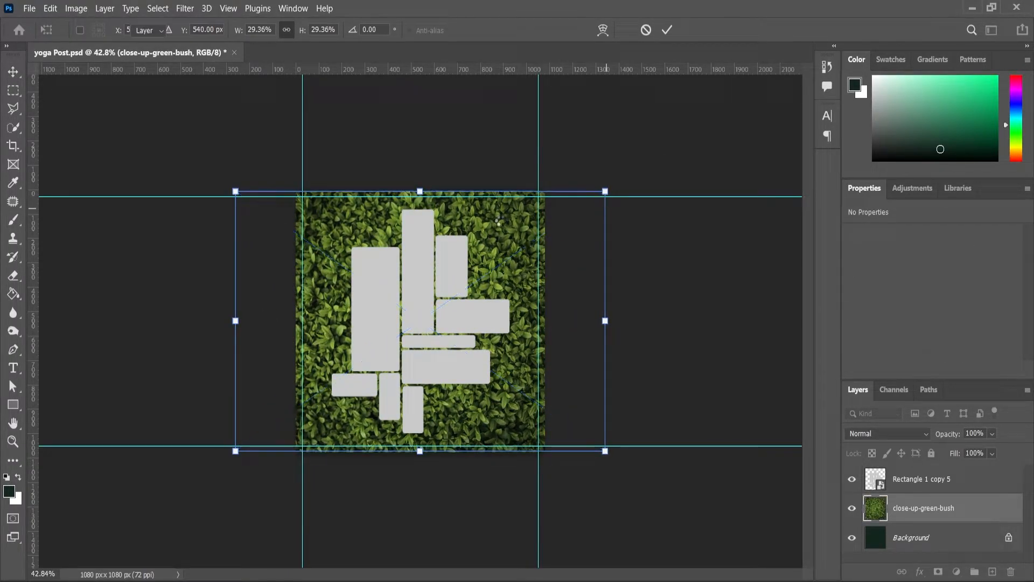
# Step: Set the blend mode of the close-up-green-bush layer to Soft Light
pyautogui.click(886, 434)
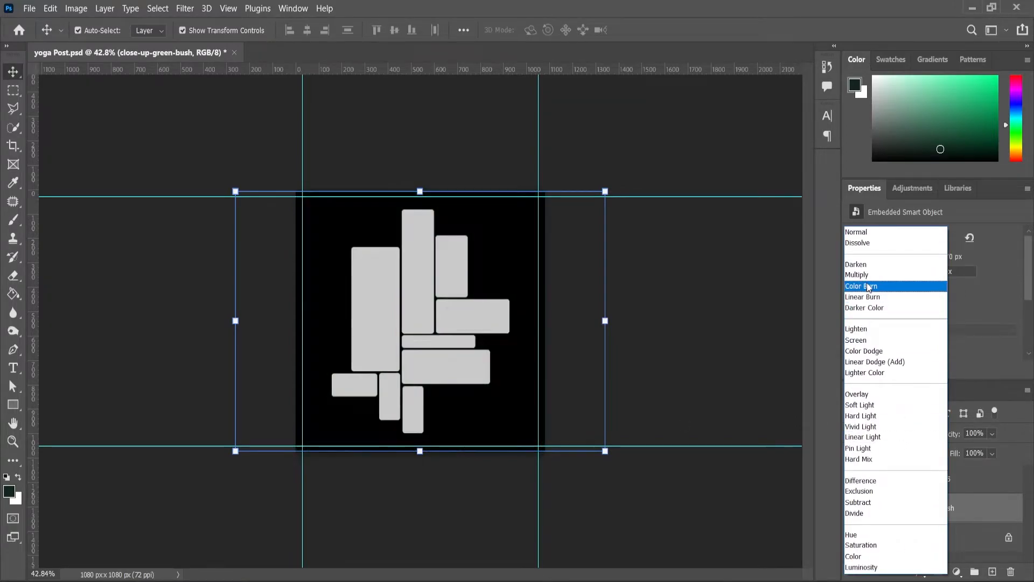
pyautogui.click(867, 408)
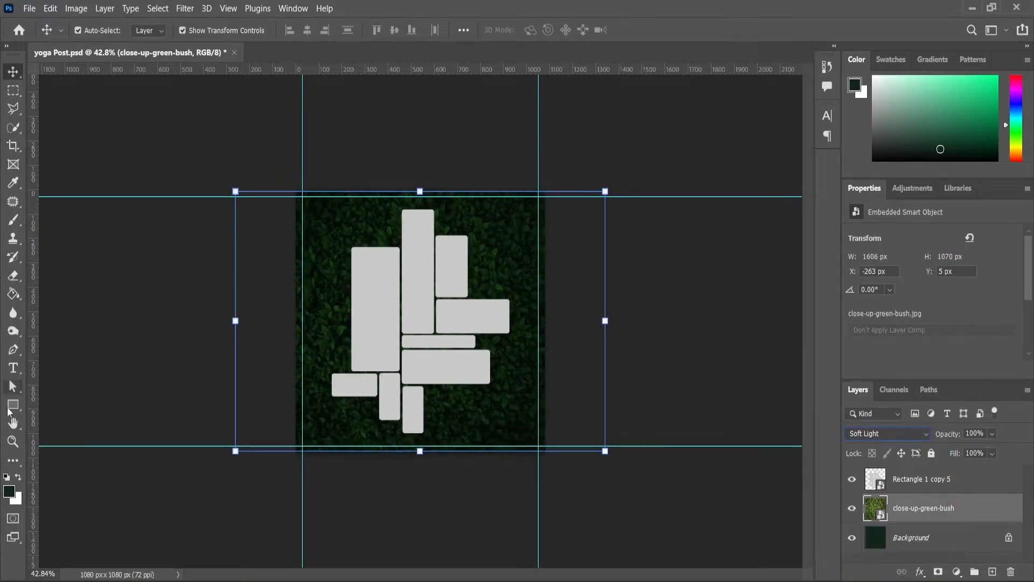
pyautogui.click(13, 441)
pyautogui.scroll(4, 368, 307)
pyautogui.scroll(-3, 367, 307)
pyautogui.scroll(3, 470, 340)
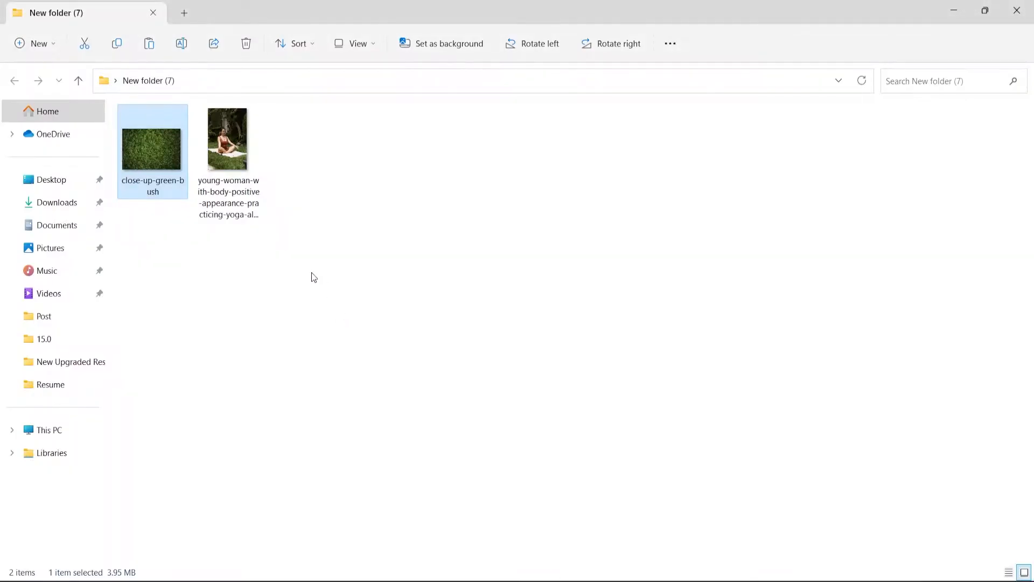
# Step: Place the young woman yoga photo from the file folder and move its layer above the rectangles layer
pyautogui.moveTo(224, 157); pyautogui.dragTo(450, 353)
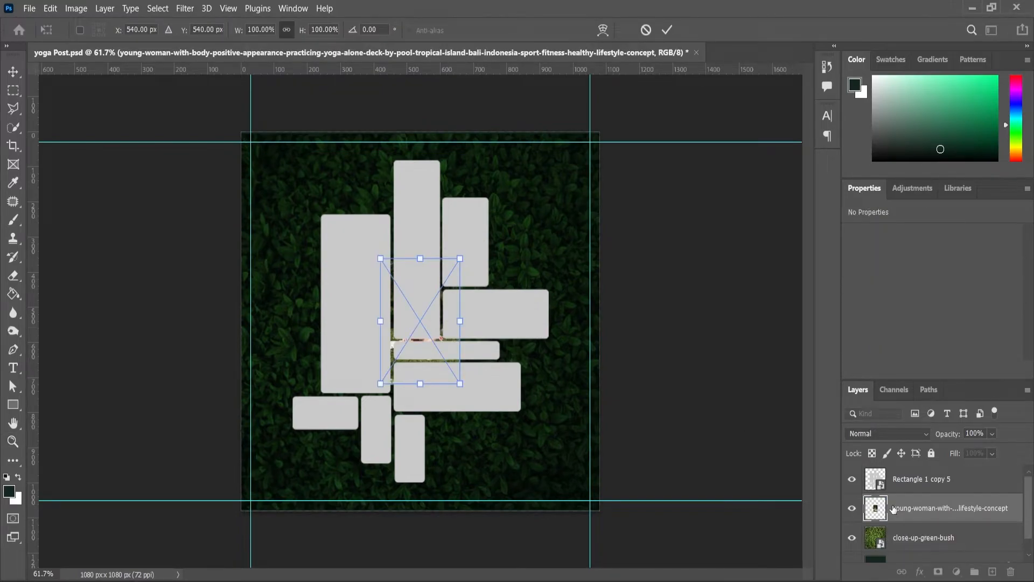
pyautogui.press('Return')
pyautogui.moveTo(916, 508); pyautogui.dragTo(909, 490)
pyautogui.press('v')
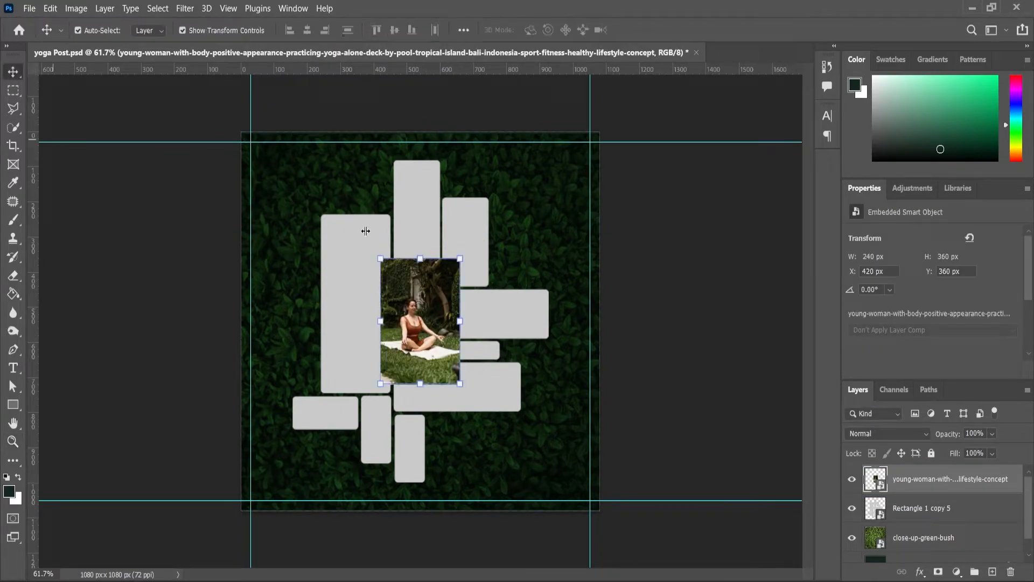
# Step: Scale the yoga photo up to about 329.59% and clip it to the rectangles layer
pyautogui.moveTo(461, 258); pyautogui.dragTo(552, 113)
pyautogui.press('Escape')
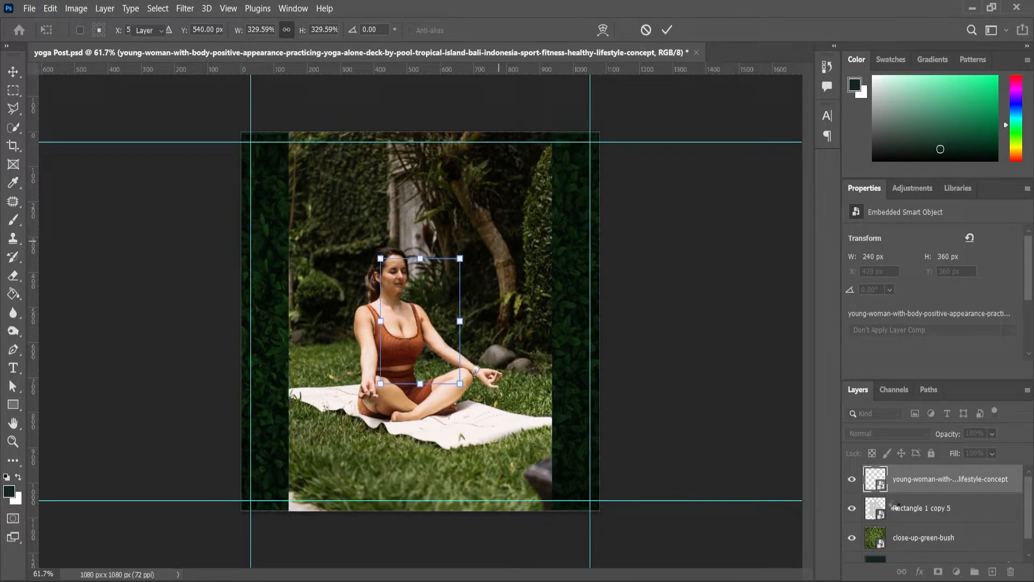
pyautogui.keyDown('alt'); pyautogui.click(879, 493); pyautogui.keyUp('alt')
pyautogui.scroll(2, 470, 295)
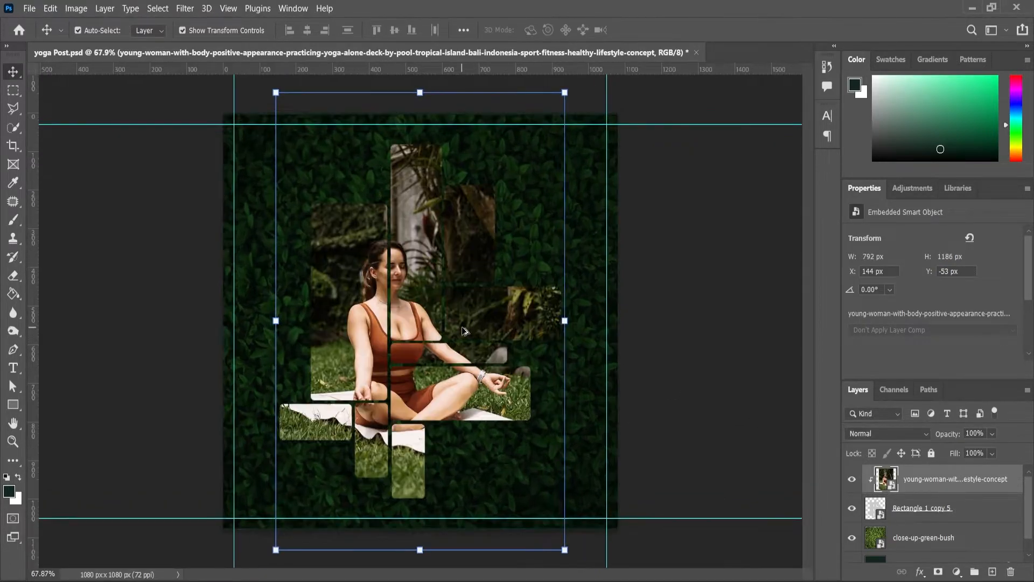
# Step: Reduce the clipped yoga photo's scale to about 320.73%
pyautogui.scroll(-2, 551, 215)
pyautogui.moveTo(554, 110)
pyautogui.mouseDown()
pyautogui.moveTo(547, 116)
pyautogui.moveTo(560, 119)
pyautogui.mouseUp()
pyautogui.press('Return')
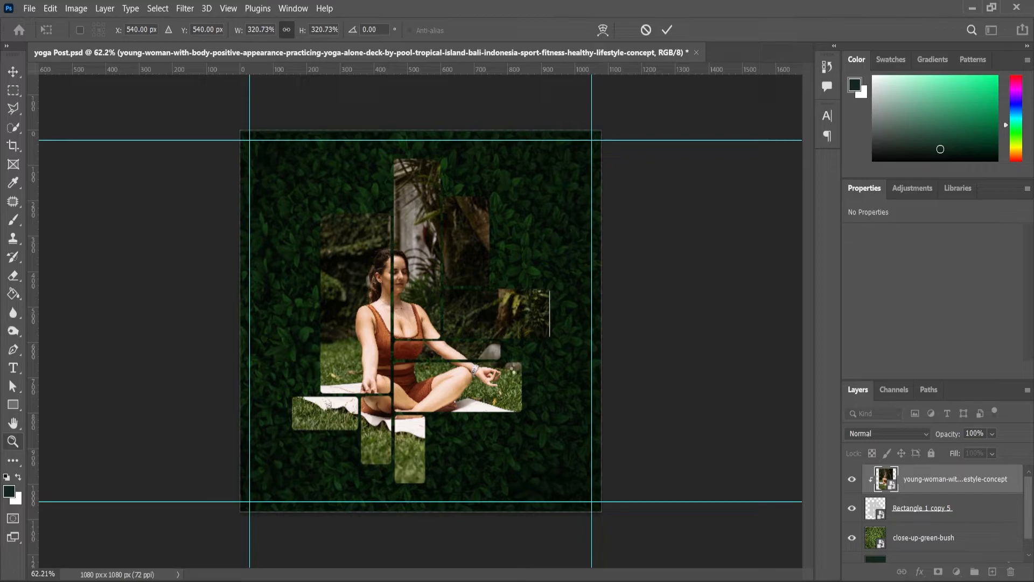
pyautogui.scroll(-1, 487, 441)
# Step: Lower the opacity of the close-up-green-bush layer to about 38%
pyautogui.moveTo(530, 493); pyautogui.dragTo(539, 484)
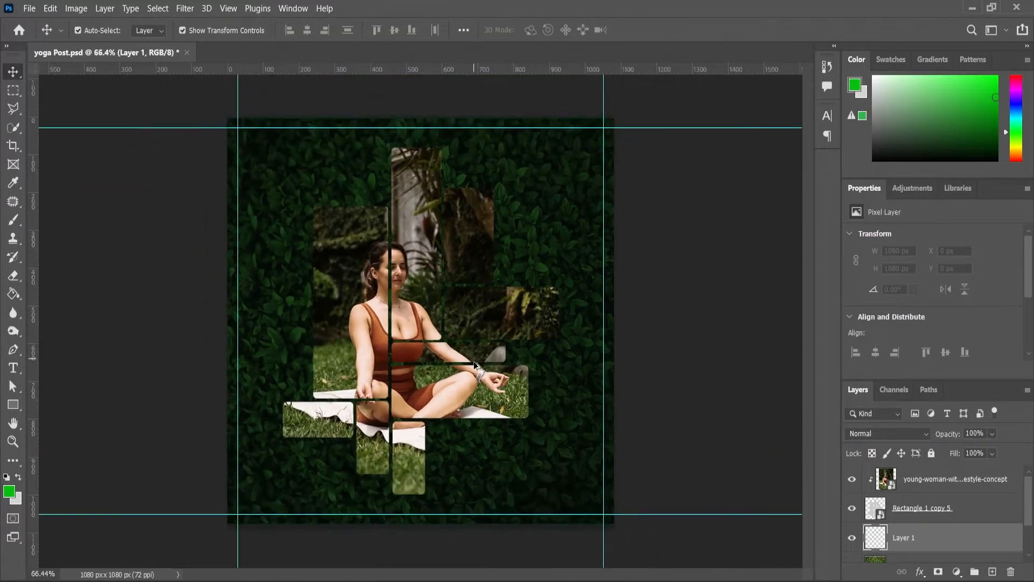
pyautogui.scroll(-1, 474, 364)
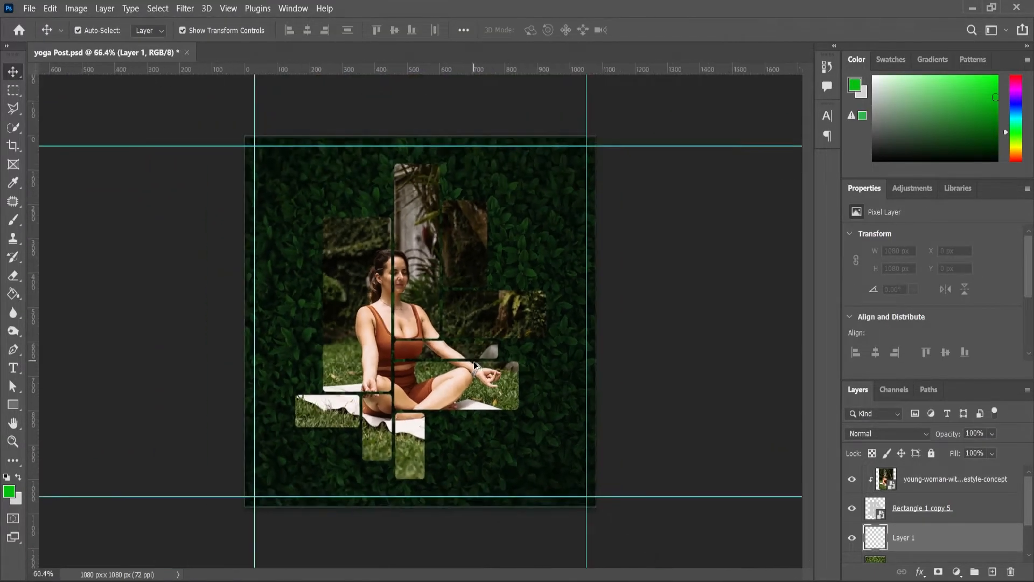
pyautogui.scroll(-1, 923, 517)
pyautogui.click(923, 537)
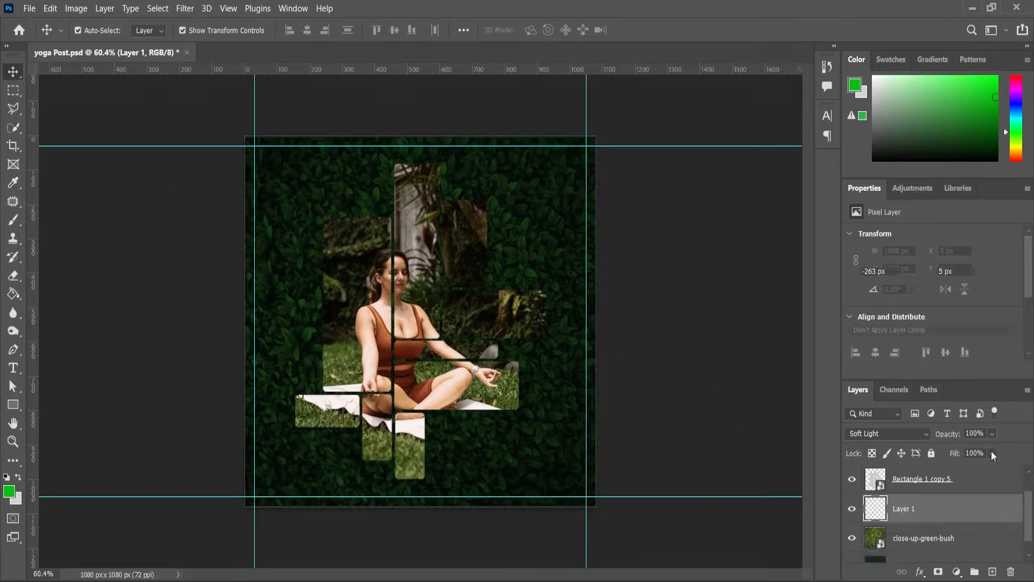
pyautogui.click(992, 433)
pyautogui.moveTo(1007, 449); pyautogui.dragTo(970, 452)
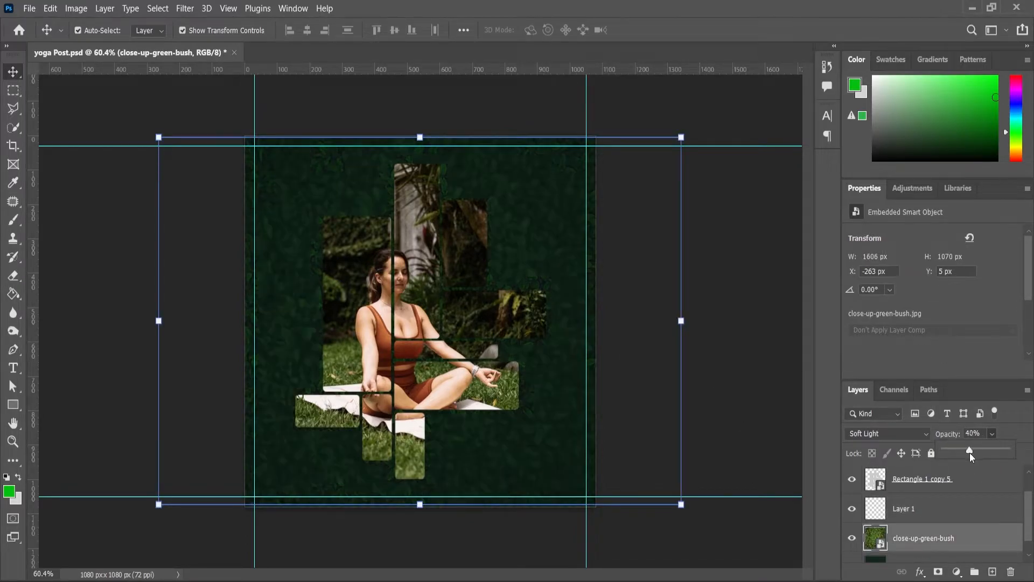
# Step: Enlarge the close-up-green-bush image from its center to about 32.08%
pyautogui.moveTo(681, 138); pyautogui.dragTo(705, 120)
pyautogui.click(13, 441)
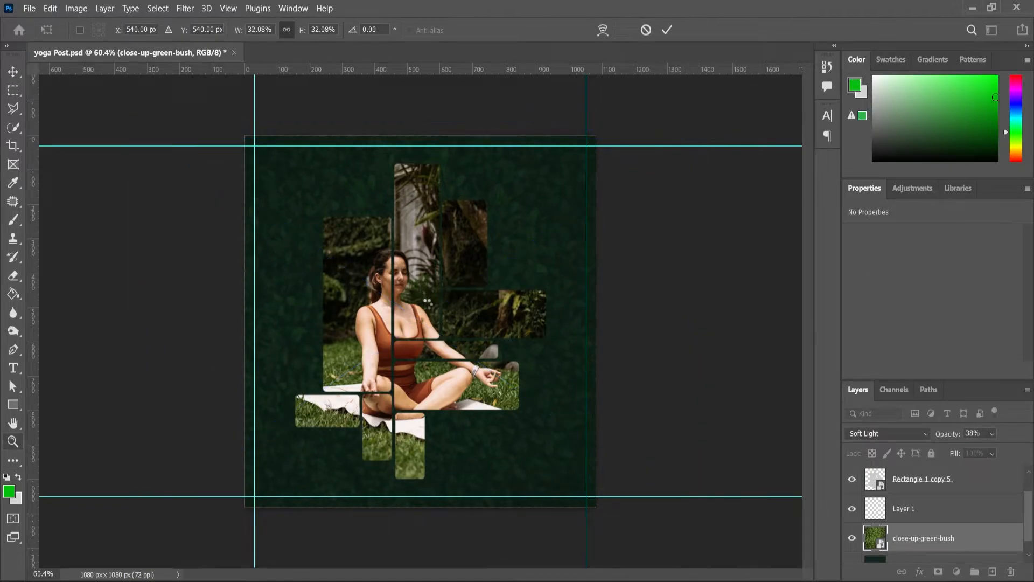
pyautogui.scroll(-2, 428, 304)
# Step: Add a new empty layer above the close-up-green-bush layer and switch to the Brush tool
pyautogui.click(993, 573)
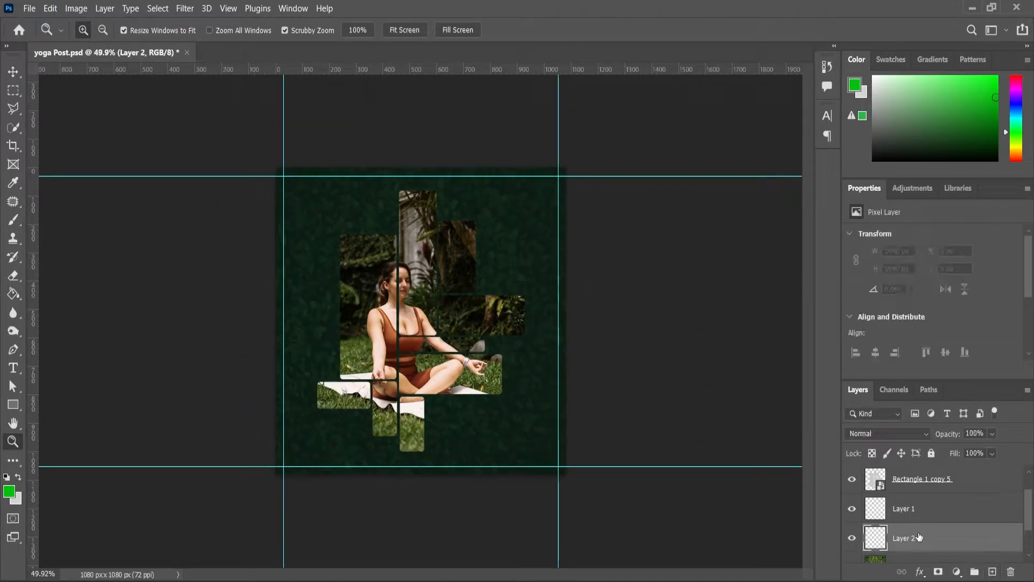
pyautogui.press('b')
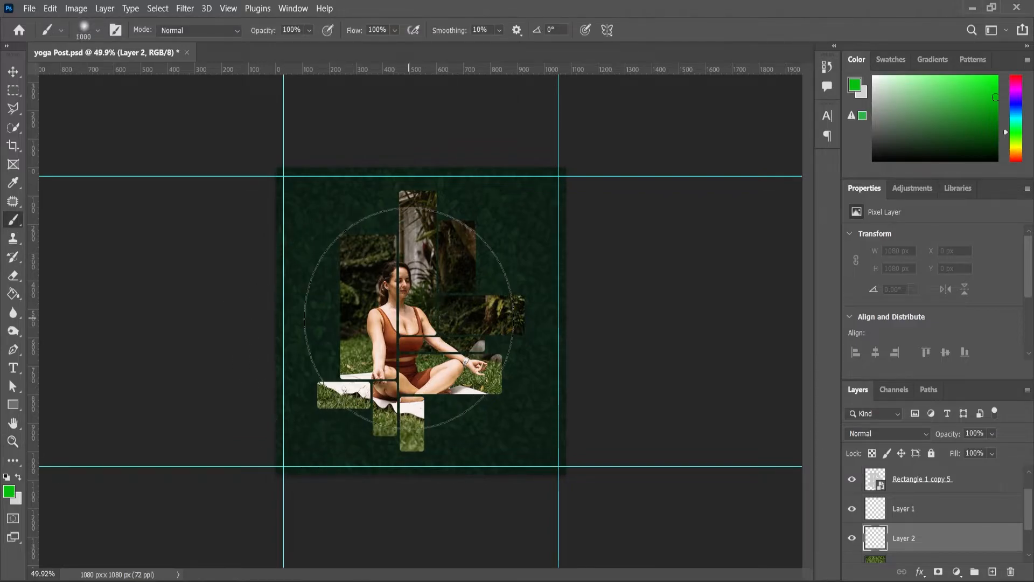
pyautogui.press(']')
pyautogui.click(417, 318)
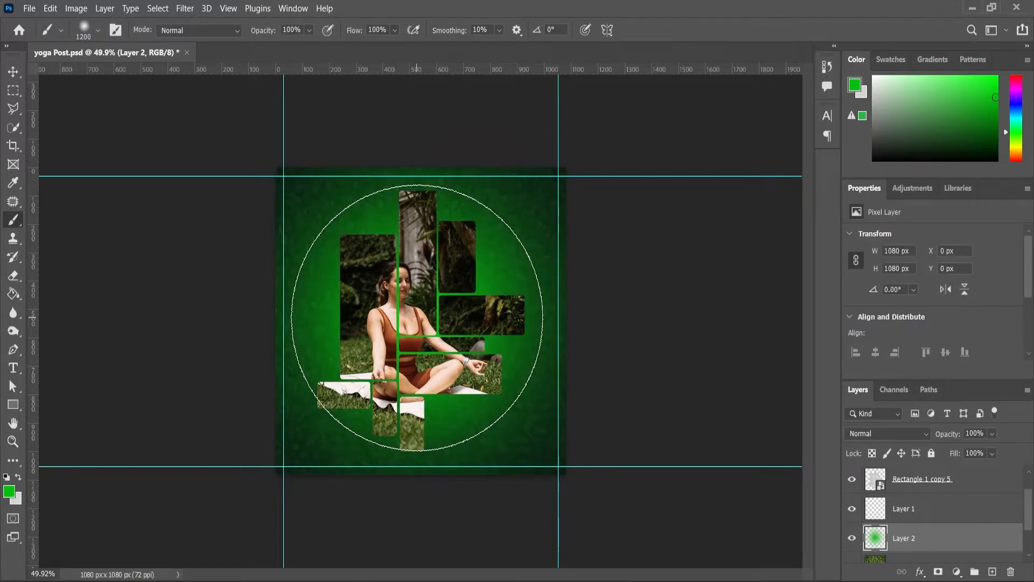
pyautogui.hotkey('ctrl', 'z')
# Step: Paint one soft bright green dab at the canvas center on Layer 2 with a 1000 px brush
pyautogui.press('[')
pyautogui.press('[')
pyautogui.click(415, 320)
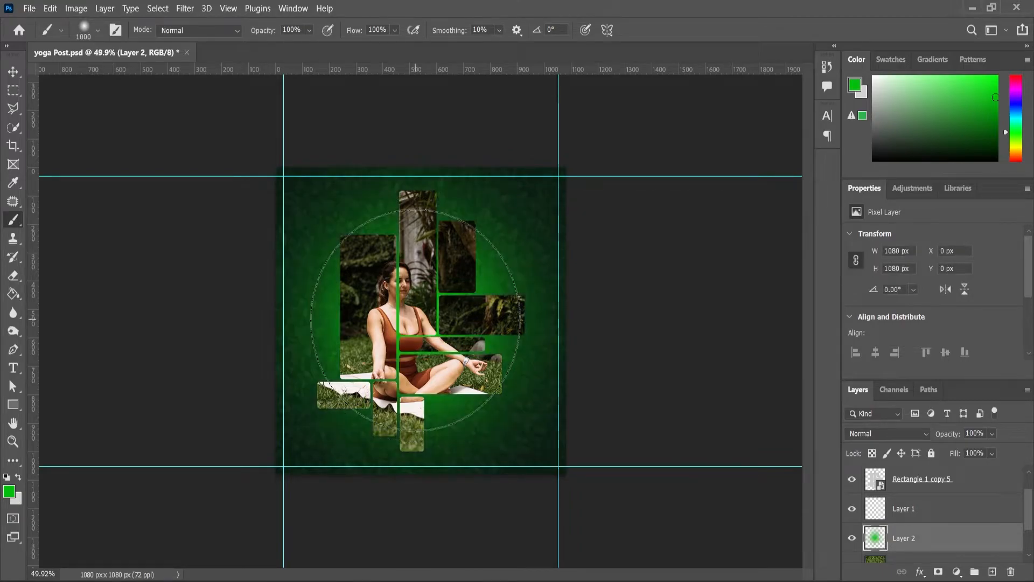
pyautogui.press('[')
pyautogui.press('[')
pyautogui.press('[')
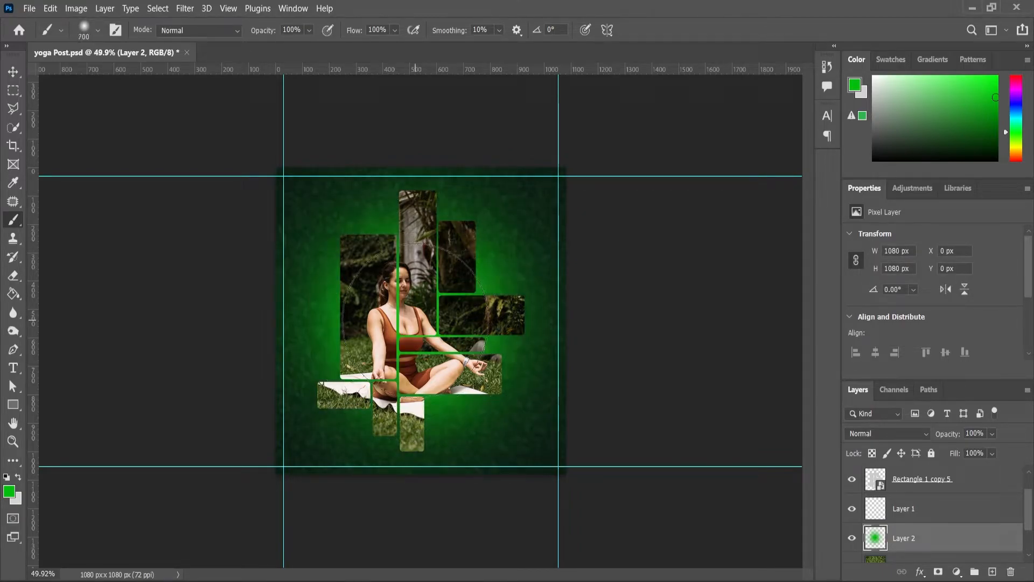
pyautogui.keyDown('alt'); pyautogui.scroll(-1, 501, 358); pyautogui.keyUp('alt')
pyautogui.keyDown('alt'); pyautogui.scroll(2, 501, 358); pyautogui.keyUp('alt')
pyautogui.keyDown('alt'); pyautogui.scroll(-2, 470, 290); pyautogui.keyUp('alt')
pyautogui.keyDown('alt'); pyautogui.scroll(1, 470, 289); pyautogui.keyUp('alt')
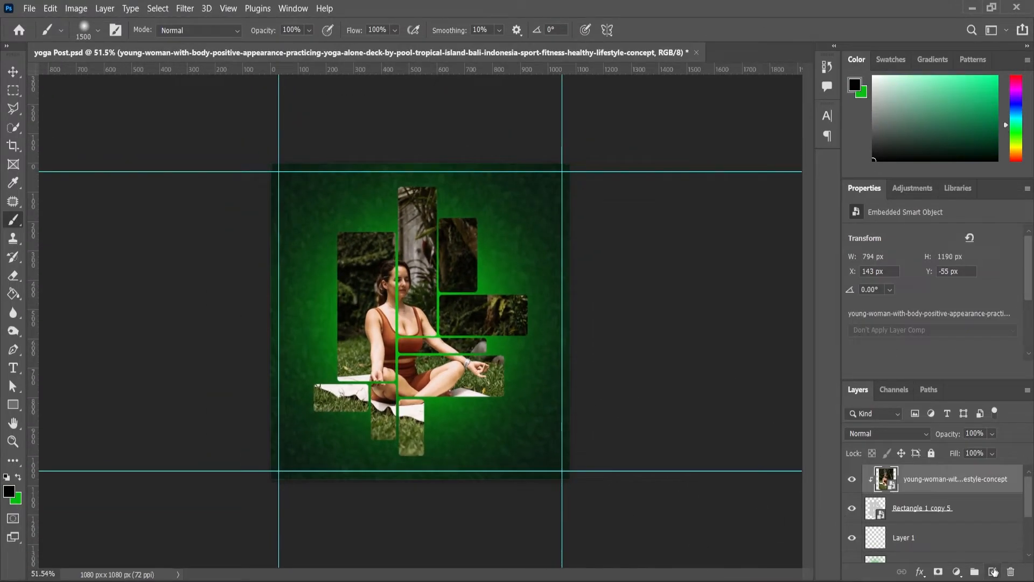
# Step: Add a new empty layer above the clipped woman photo and fill it with black
pyautogui.click(993, 572)
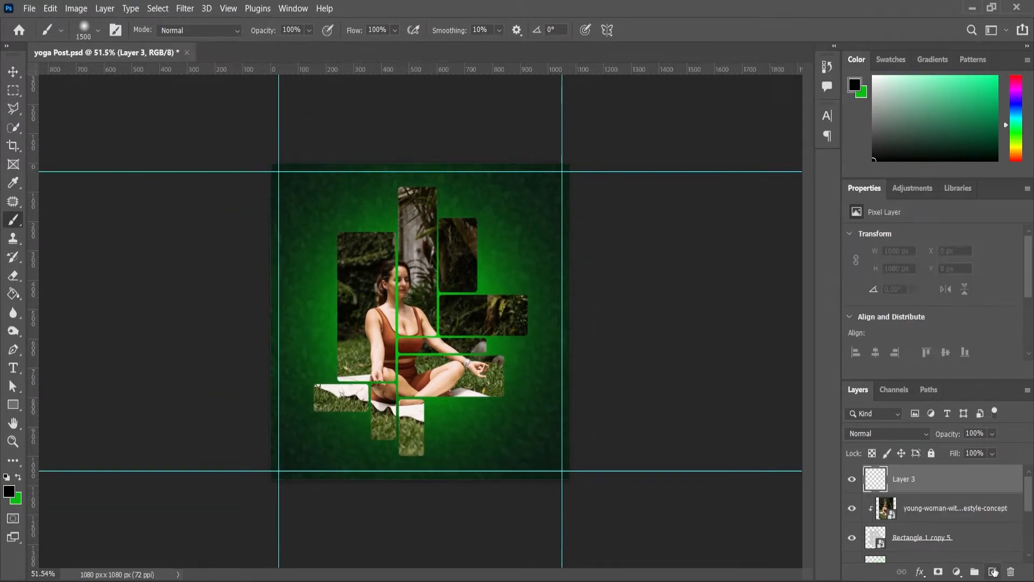
pyautogui.click(13, 294)
pyautogui.click(330, 294)
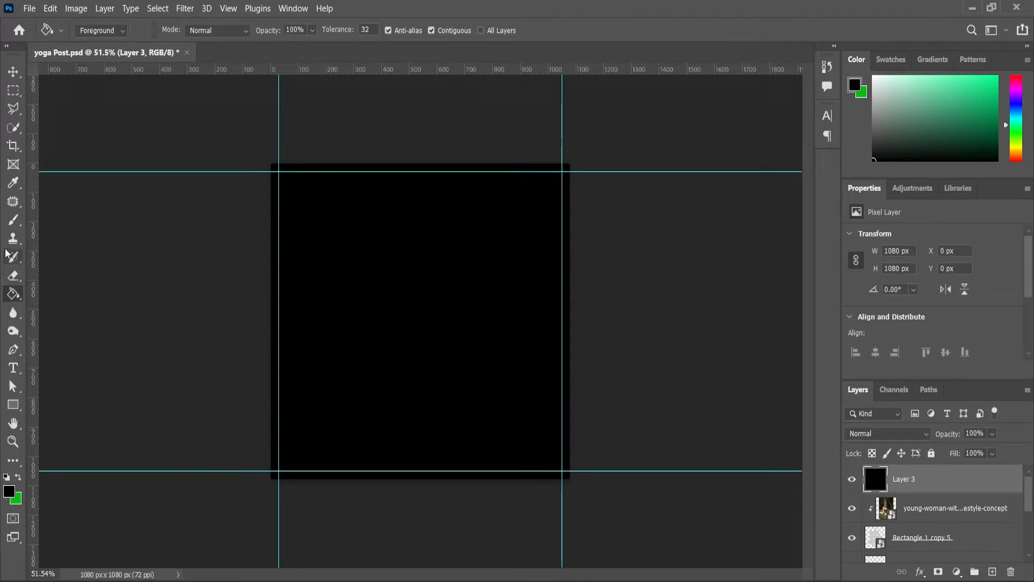
# Step: Erase the center of the black Layer 3 with two dabs of a soft 1400 px eraser, leaving dark edges as a vignette
pyautogui.click(13, 275)
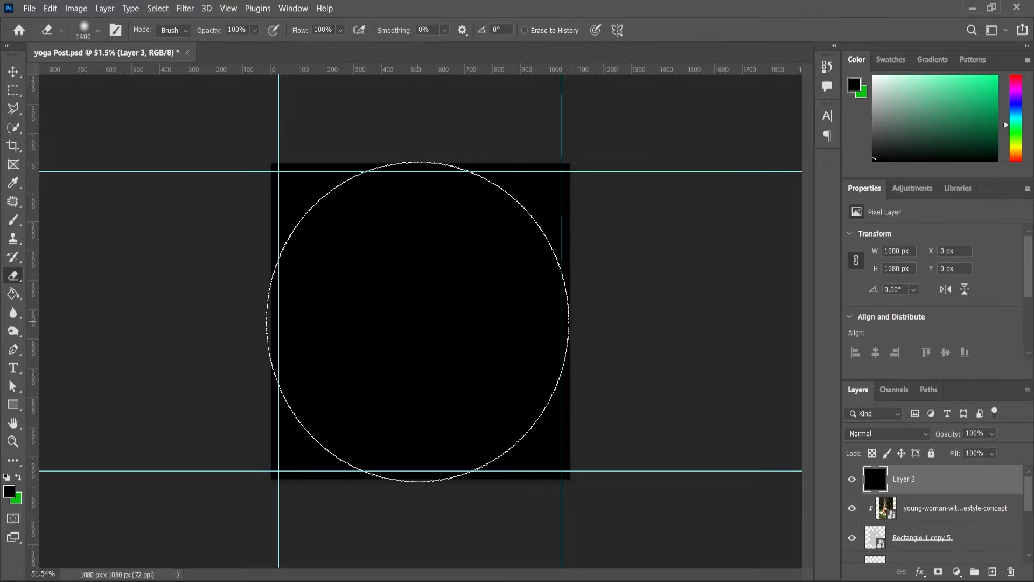
pyautogui.click(417, 321)
pyautogui.click(417, 322)
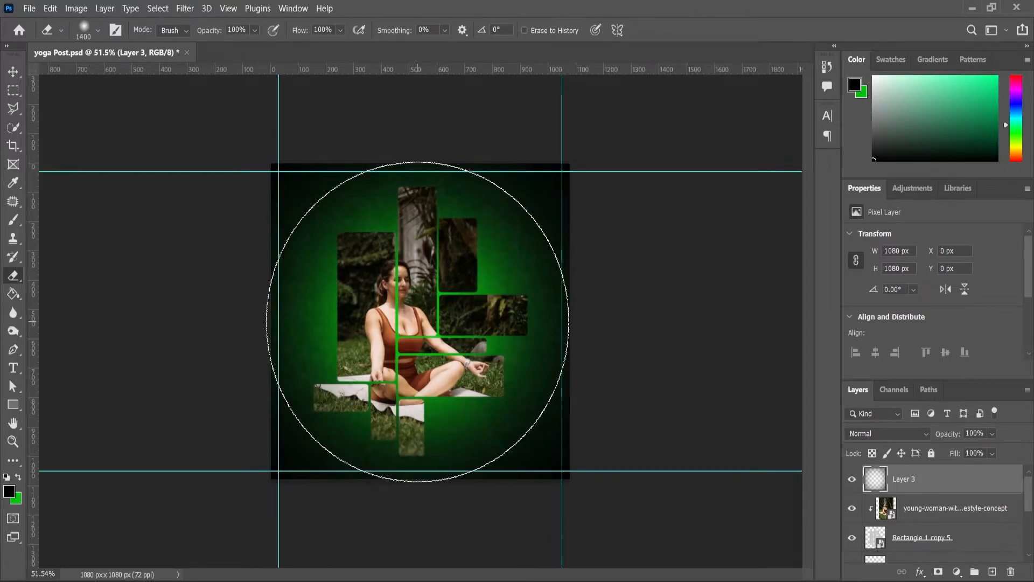
# Step: Save the document and compare the design with the Layer 3 vignette hidden and shown
pyautogui.click(13, 441)
pyautogui.hotkey('ctrl', 's')
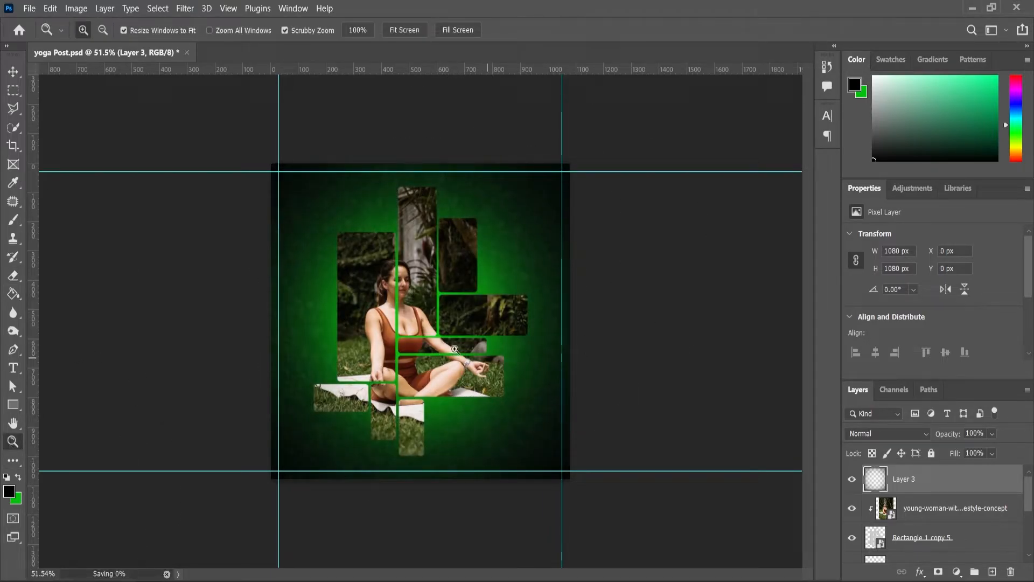
pyautogui.scroll(-1, 489, 286)
pyautogui.click(851, 482)
pyautogui.click(851, 482)
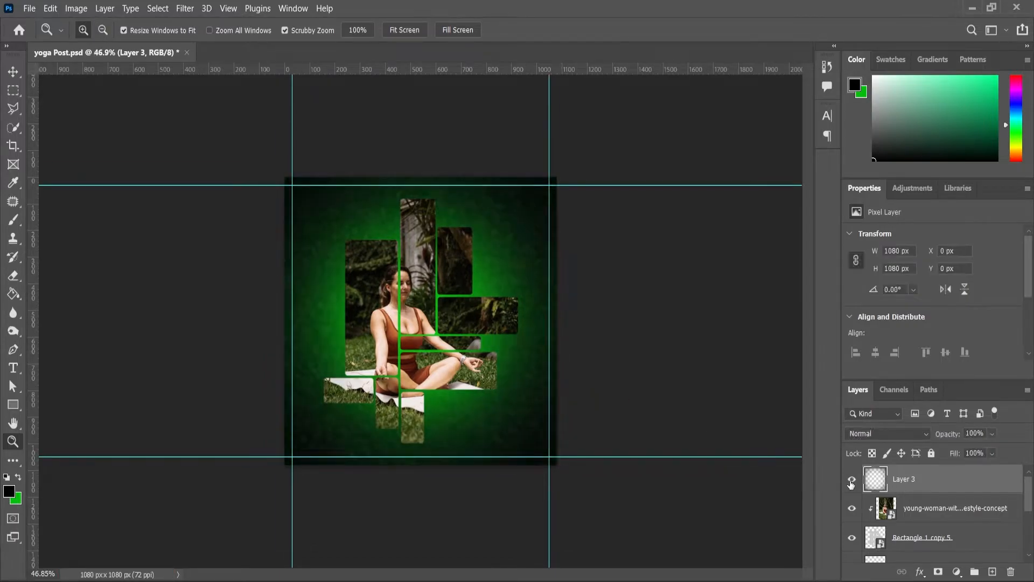
pyautogui.scroll(3, 526, 330)
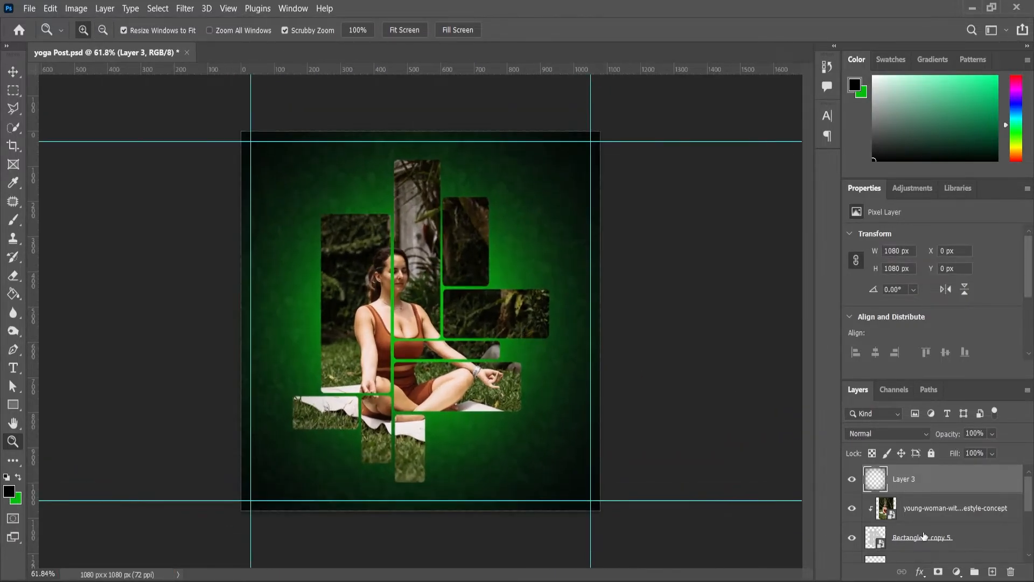
# Step: Try lowering the opacity of the green glow on Layer 2 to about 88%, and return it to full opacity
pyautogui.scroll(-3, 923, 537)
pyautogui.click(908, 511)
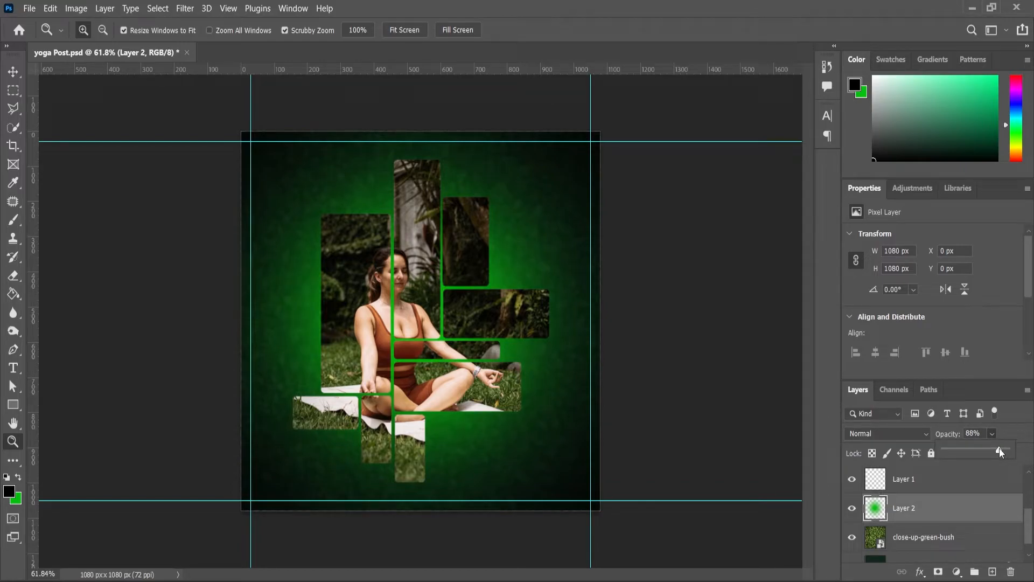
pyautogui.moveTo(1000, 448); pyautogui.dragTo(1030, 453)
# Step: Enlarge the clipped woman photo to about 350% and shift it right to X 575.5 px, keeping it at Y 540 px
pyautogui.scroll(1, 467, 353)
pyautogui.click(13, 72)
pyautogui.click(417, 290)
pyautogui.scroll(-2, 546, 478)
pyautogui.moveTo(547, 477); pyautogui.dragTo(555, 484)
pyautogui.scroll(2, 401, 307)
pyautogui.scroll(3, 401, 307)
pyautogui.moveTo(407, 292); pyautogui.dragTo(426, 292)
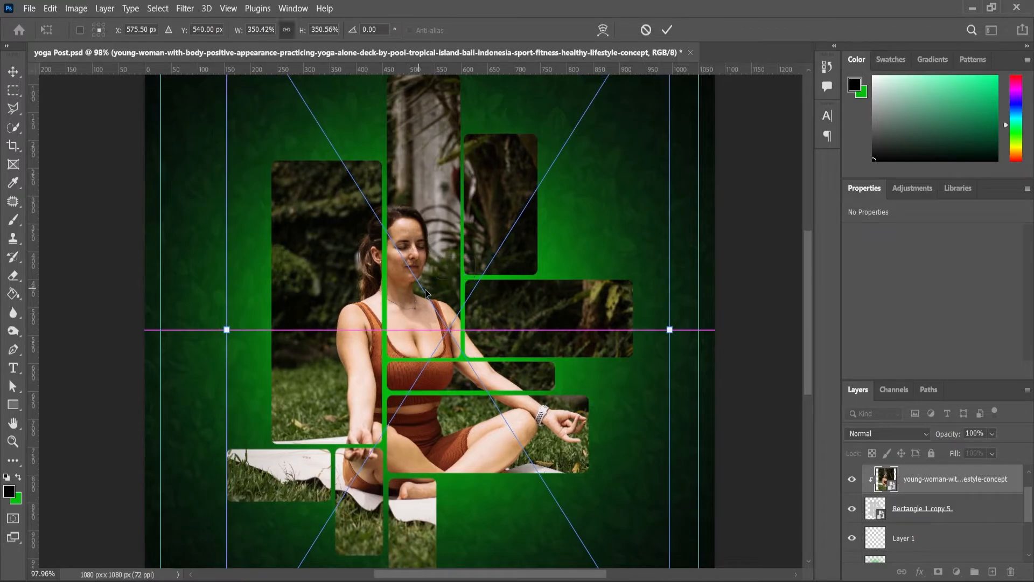
pyautogui.scroll(-6, 425, 293)
pyautogui.click(12, 447)
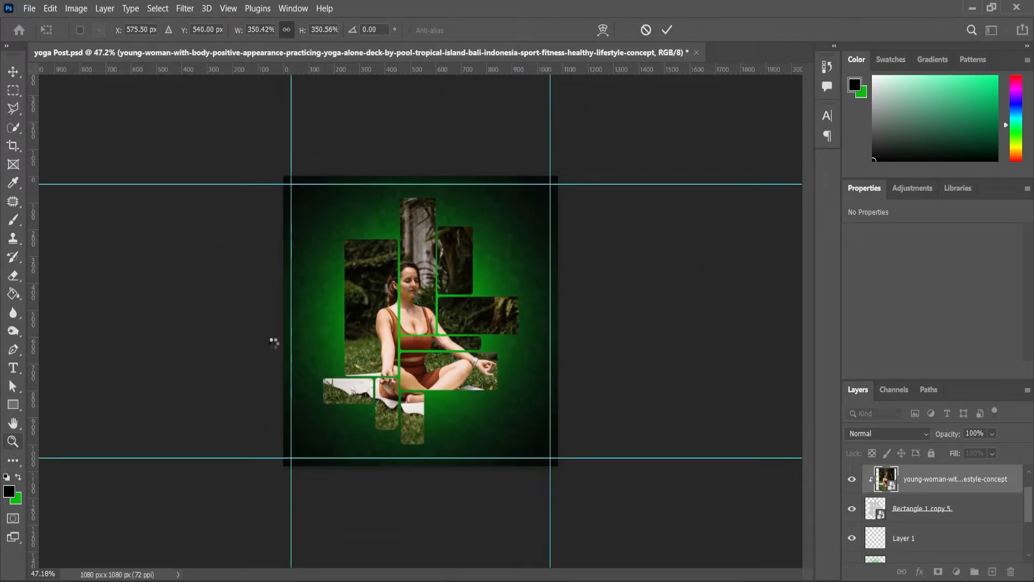
pyautogui.scroll(3, 440, 306)
# Step: Add a Poppins text reading "Closer" on the green area beside the upper part of the photo collage
pyautogui.click(13, 366)
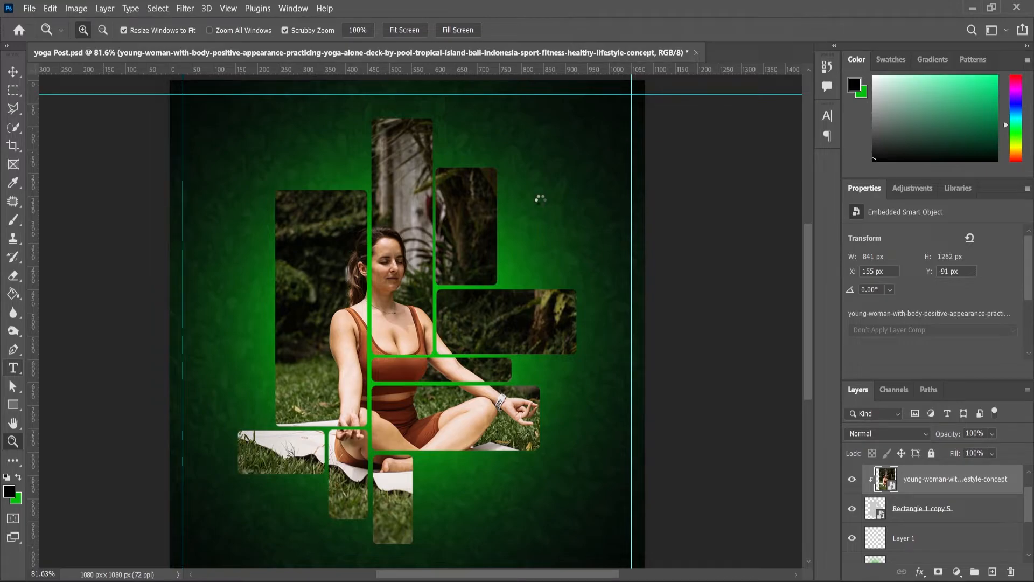
pyautogui.click(565, 238)
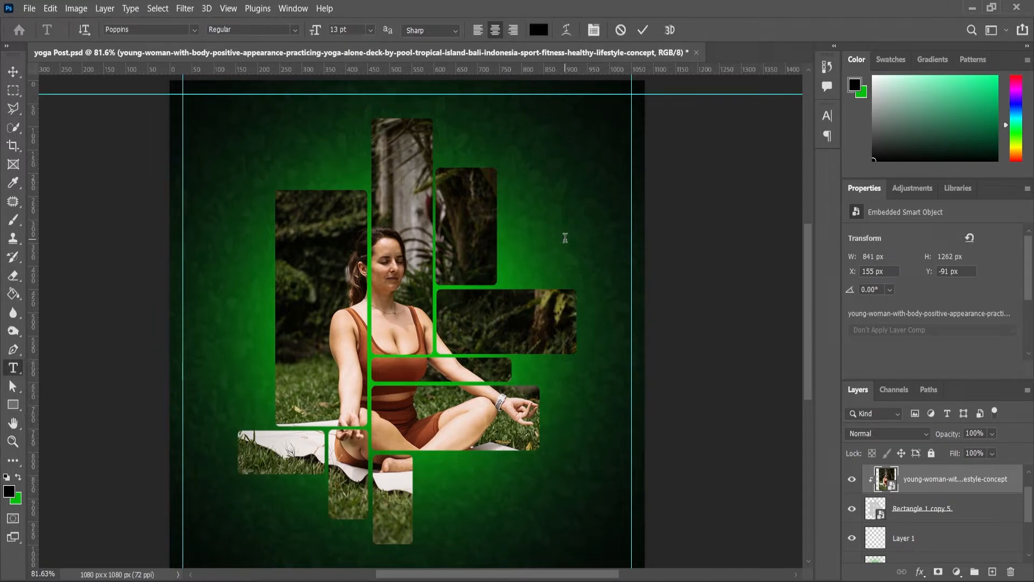
pyautogui.press('BackSpace')
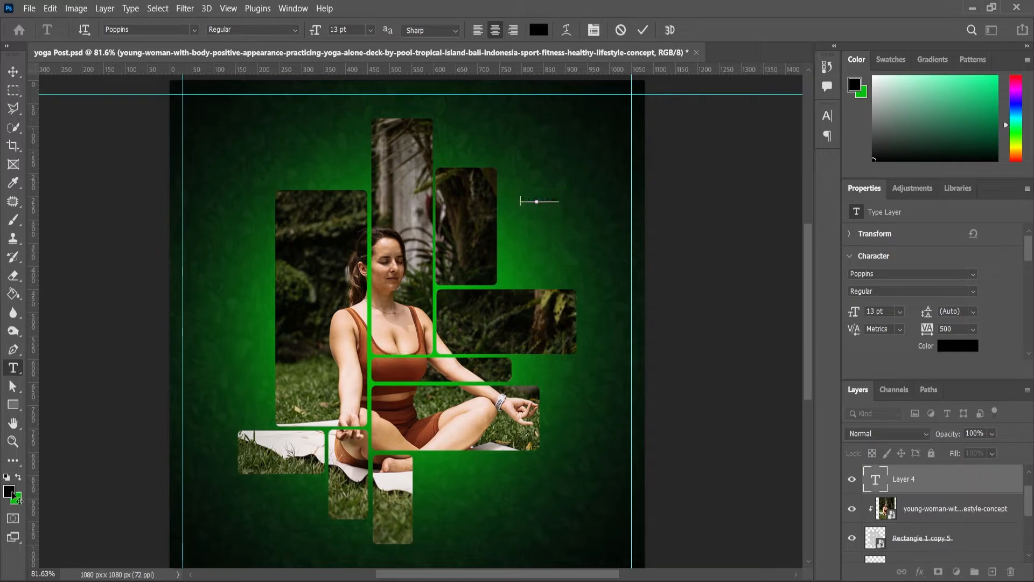
# Step: Change the Closer text's color to white and set its tracking to 0
pyautogui.click(9, 490)
pyautogui.moveTo(579, 246); pyautogui.dragTo(531, 189)
pyautogui.click(830, 194)
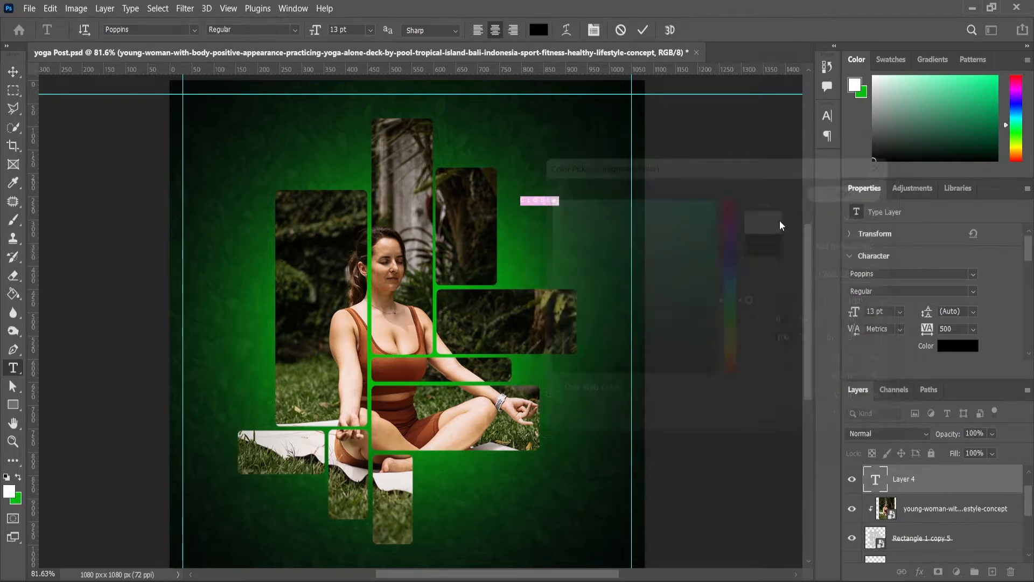
pyautogui.click(976, 328)
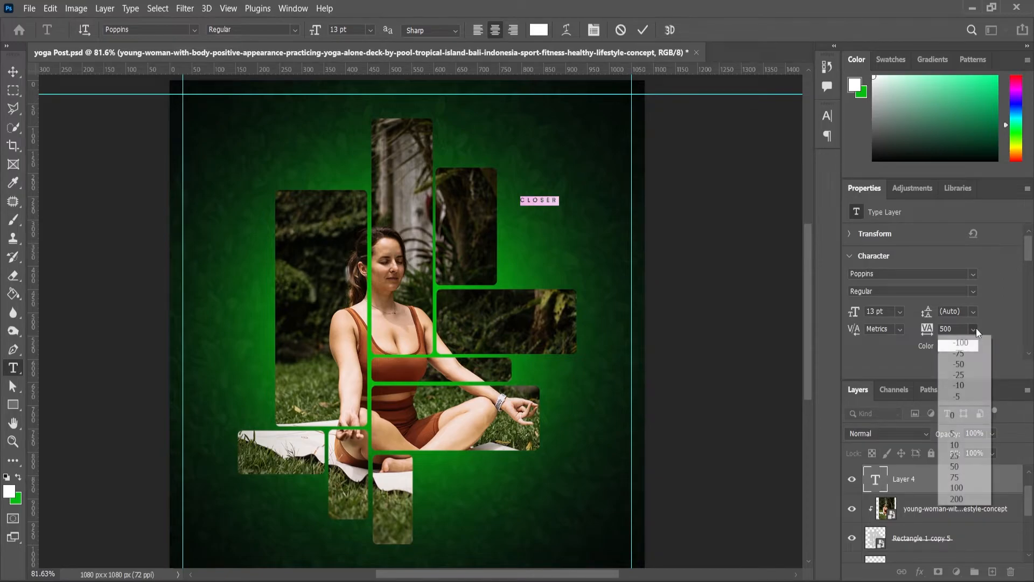
pyautogui.click(952, 412)
pyautogui.click(13, 71)
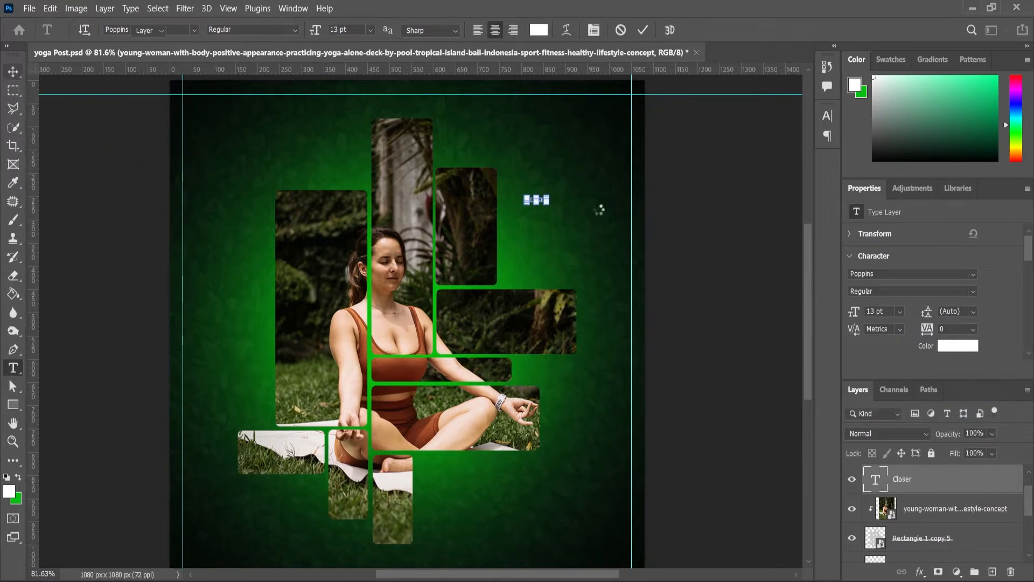
# Step: Enlarge the Closer text to about 503% and place it near X 888 px, Y 243 px beside the collage's upper blocks
pyautogui.scroll(3, 597, 205)
pyautogui.hotkey('ctrl', 't')
pyautogui.moveTo(527, 190); pyautogui.dragTo(589, 181)
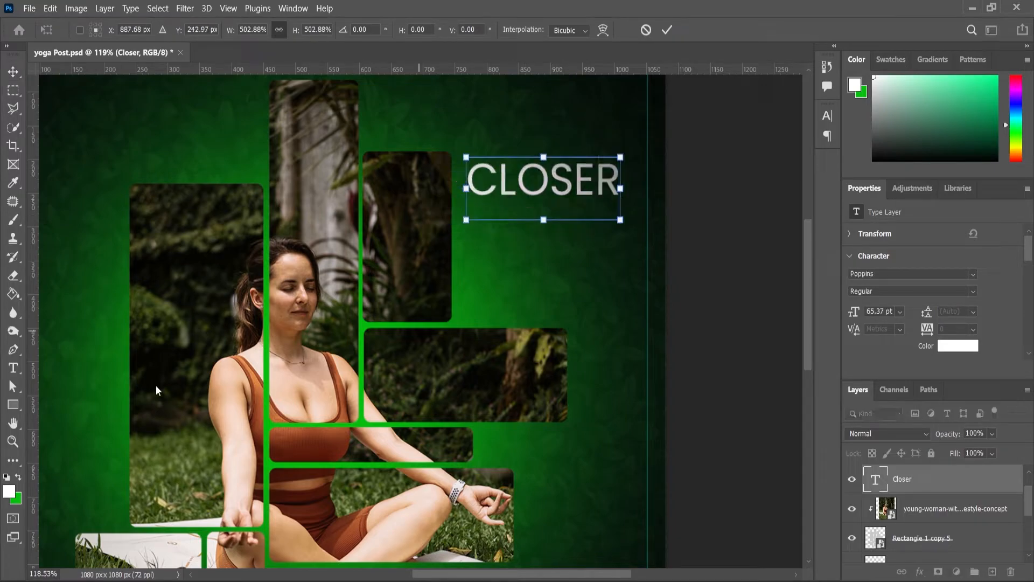
pyautogui.press('Return')
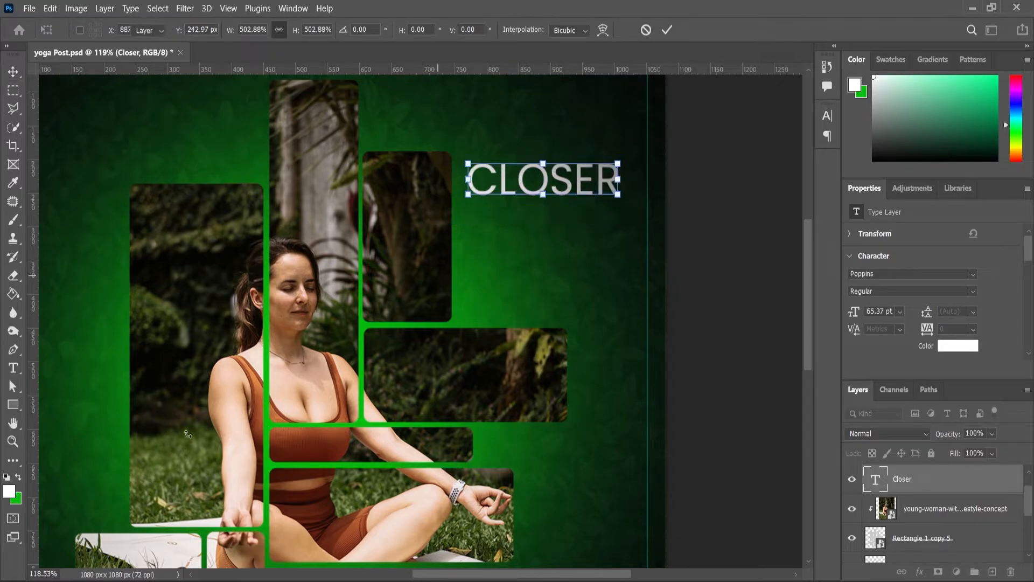
# Step: Keep white as the foreground color and move the Closer text layer above the Layer 3 vignette
pyautogui.click(9, 492)
pyautogui.click(852, 190)
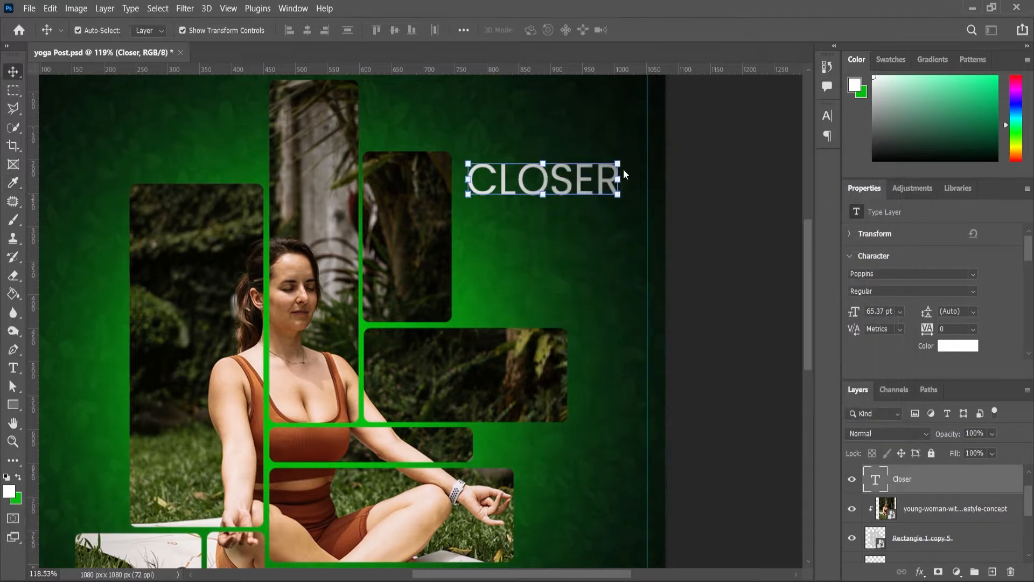
pyautogui.scroll(2, 587, 189)
pyautogui.scroll(-1, 588, 189)
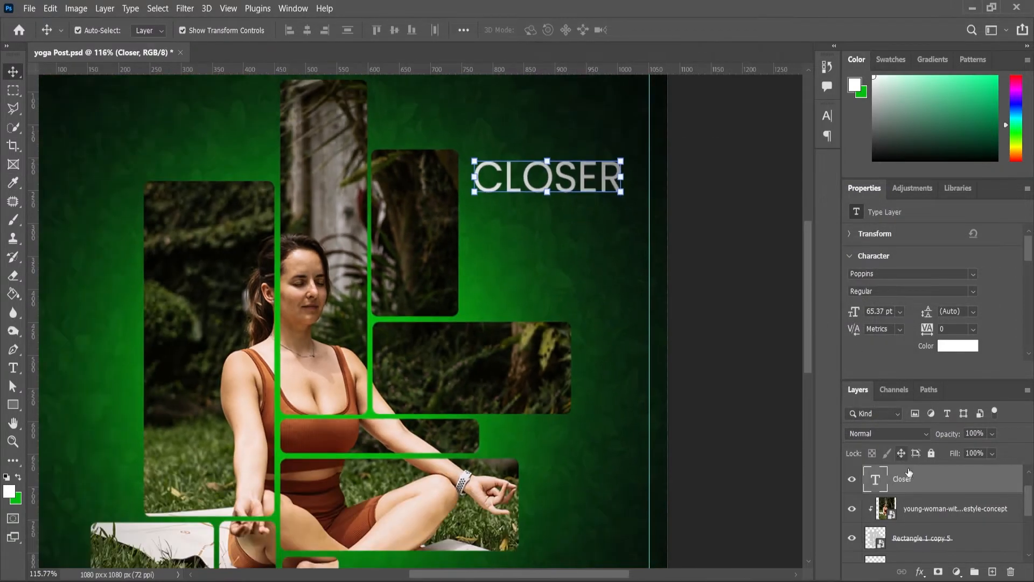
pyautogui.scroll(1, 908, 476)
pyautogui.moveTo(901, 508); pyautogui.dragTo(903, 467)
pyautogui.scroll(-2, 592, 217)
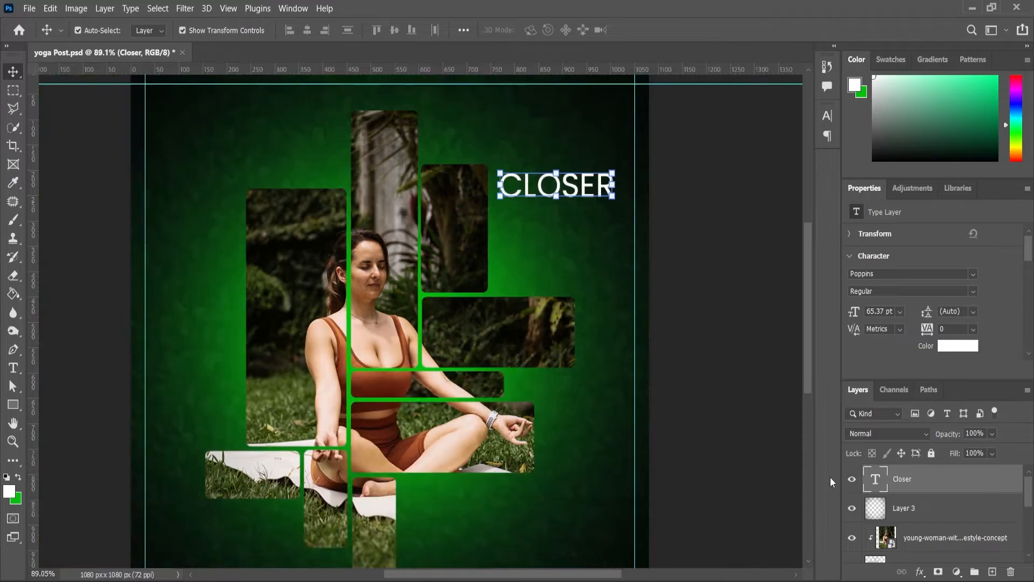
# Step: Set the font style of the Closer text to Poppins Bold after trying Medium Italic
pyautogui.scroll(2, 641, 237)
pyautogui.scroll(-2, 627, 243)
pyautogui.scroll(2, 614, 229)
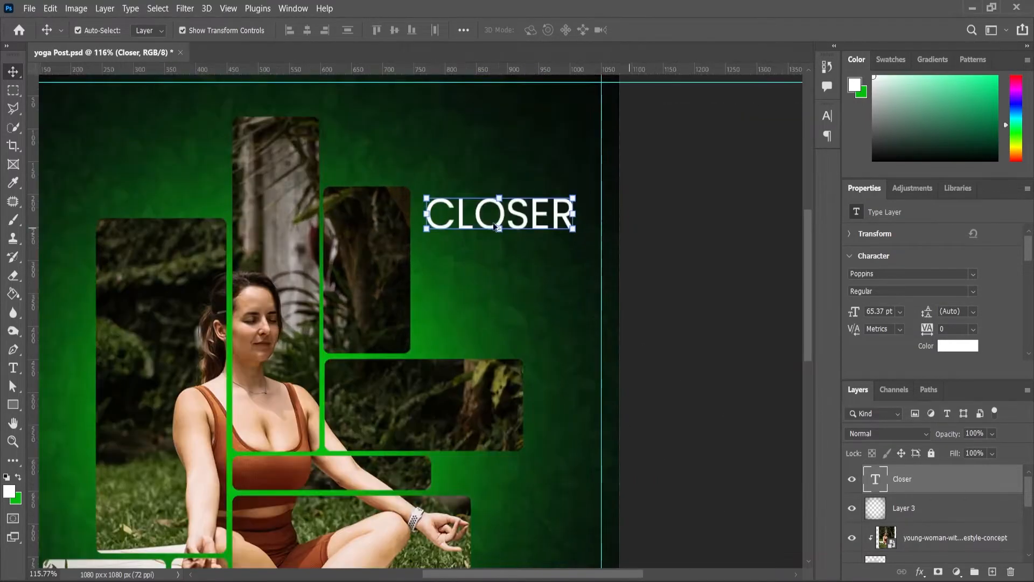
pyautogui.click(12, 370)
pyautogui.click(481, 217)
pyautogui.hotkey('ctrl', 'a')
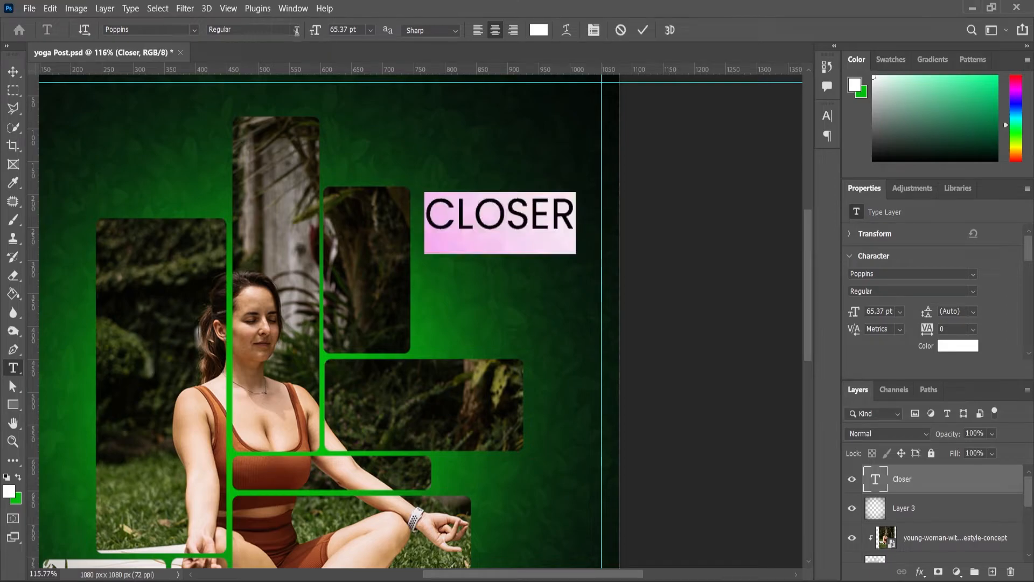
pyautogui.click(296, 30)
pyautogui.click(240, 147)
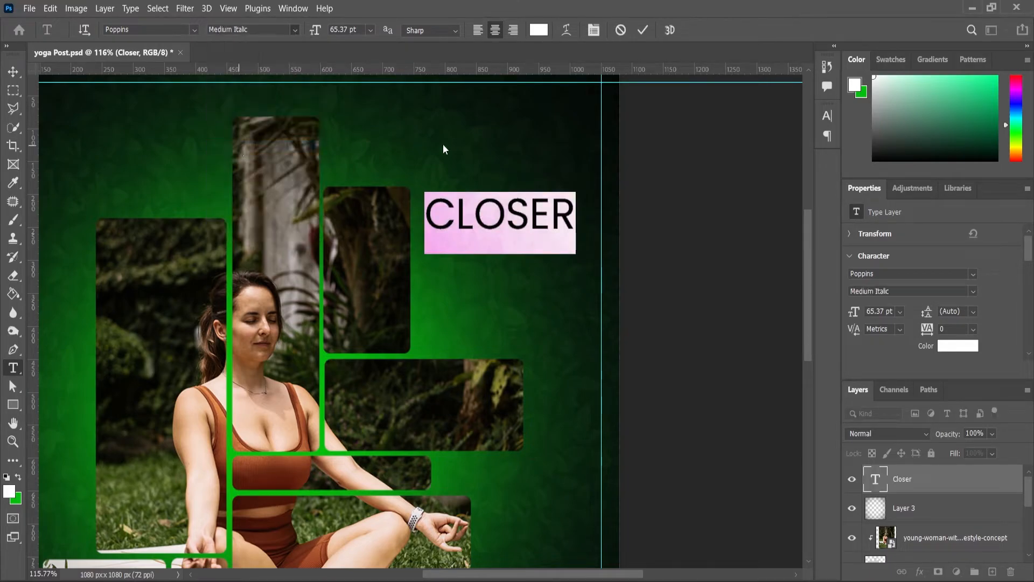
pyautogui.click(297, 31)
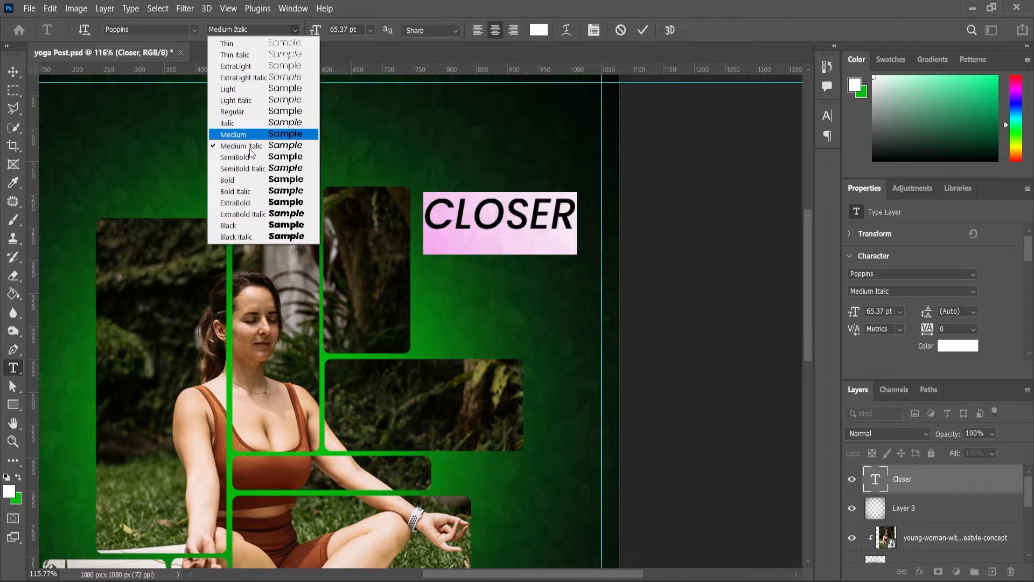
pyautogui.click(234, 180)
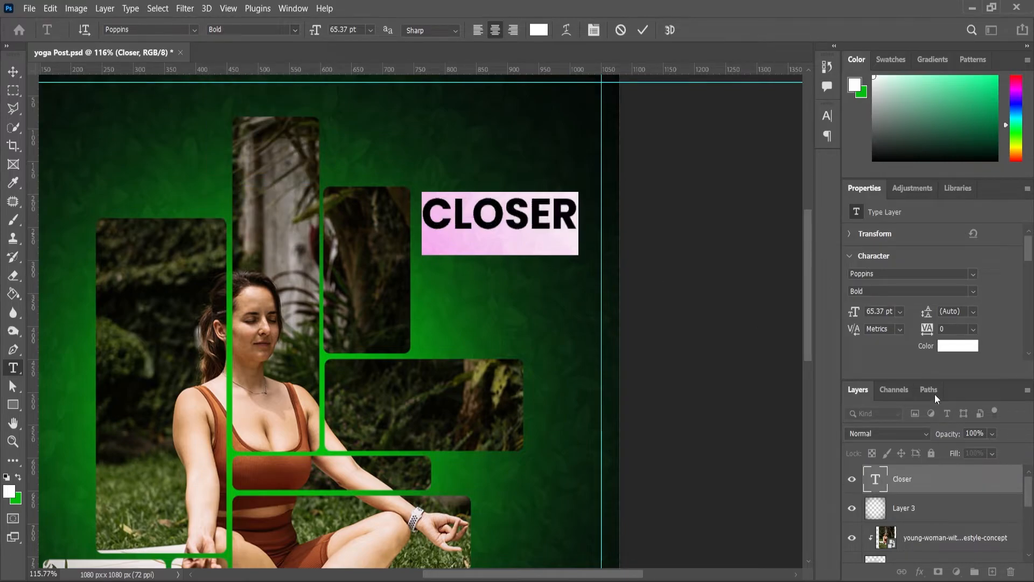
# Step: Turn off All Caps for the Closer text and commit the edit
pyautogui.scroll(-4, 955, 328)
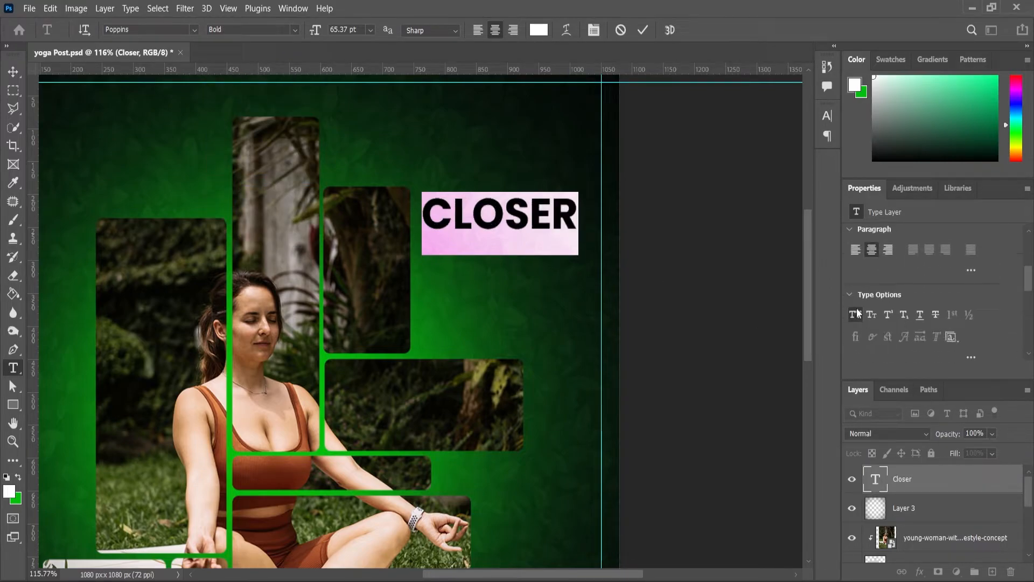
pyautogui.hotkey('ctrl', 'shift', 'k')
pyautogui.click(12, 72)
pyautogui.hotkey('ctrl', '0')
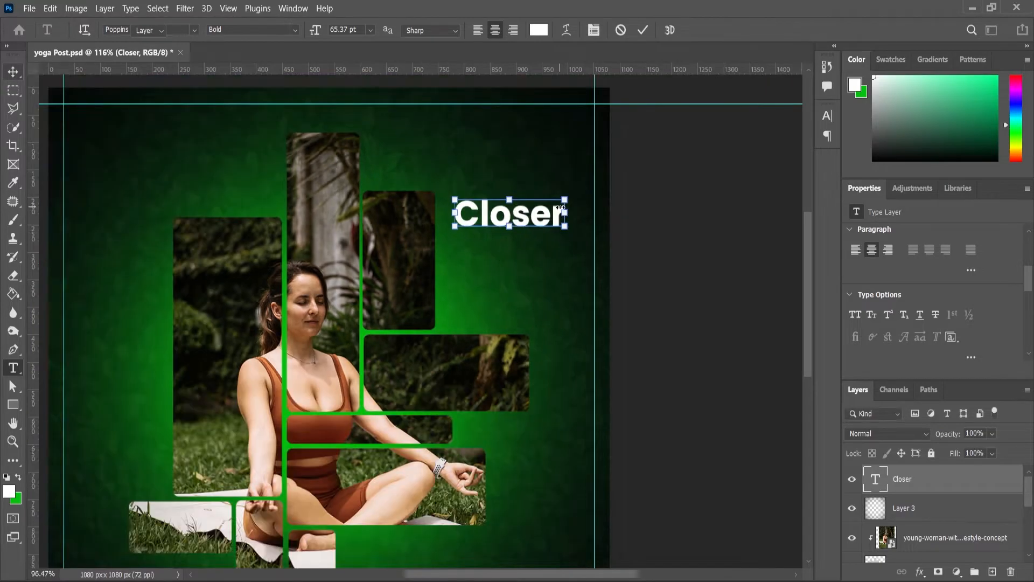
# Step: Scale the Closer text up to about 115%
pyautogui.moveTo(565, 198); pyautogui.dragTo(573, 191)
pyautogui.scroll(3, 503, 221)
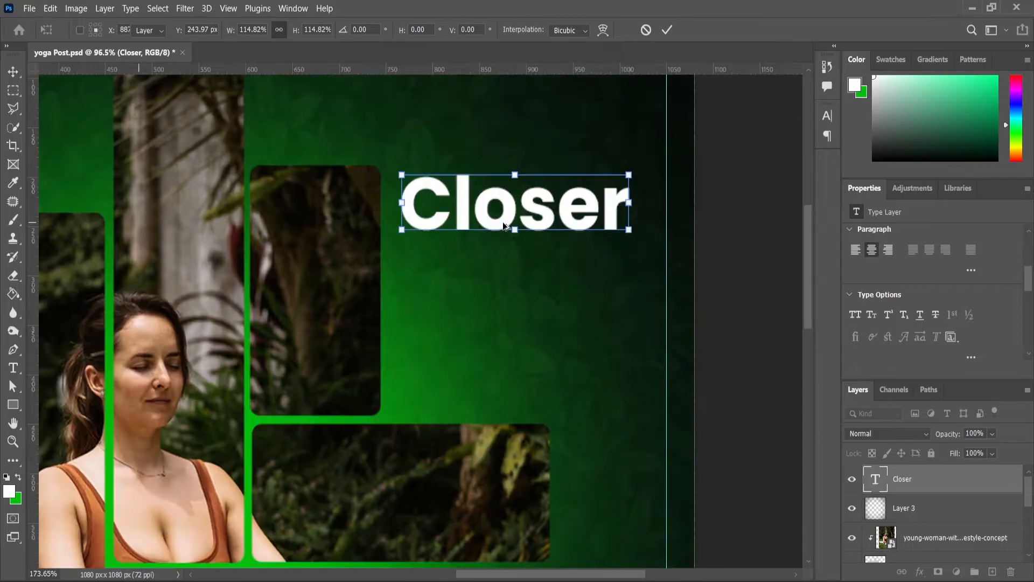
pyautogui.press('Return')
# Step: Place a copy of the Closer text directly below the original and change its wording to "To Peace"
pyautogui.moveTo(496, 225); pyautogui.dragTo(490, 294)
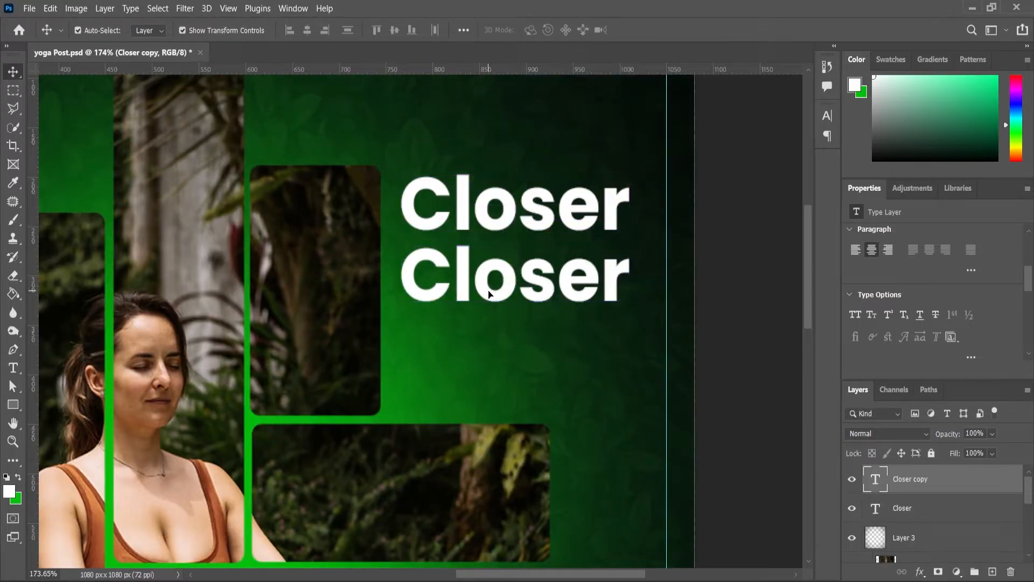
pyautogui.doubleClick(488, 289)
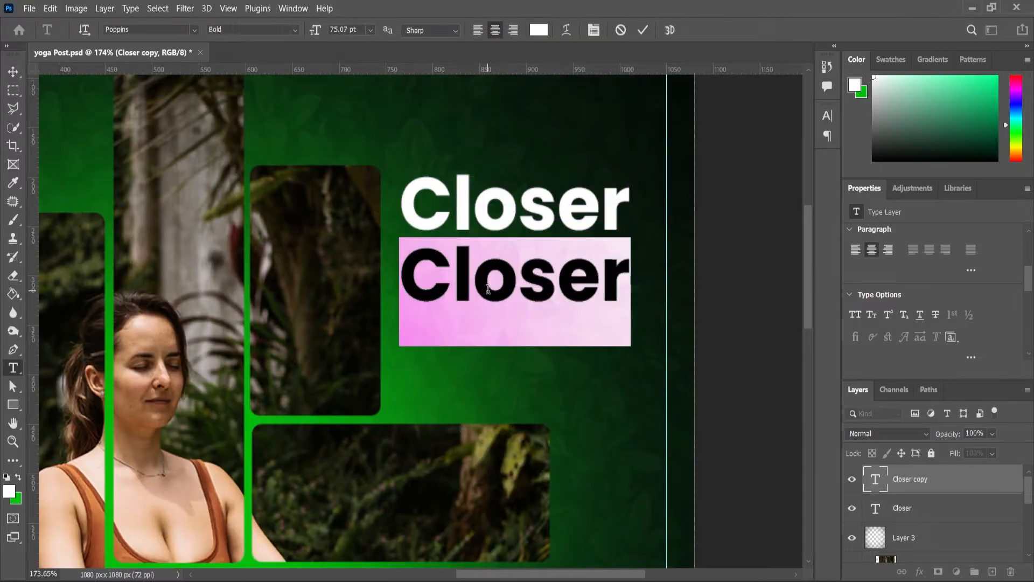
pyautogui.write('to')
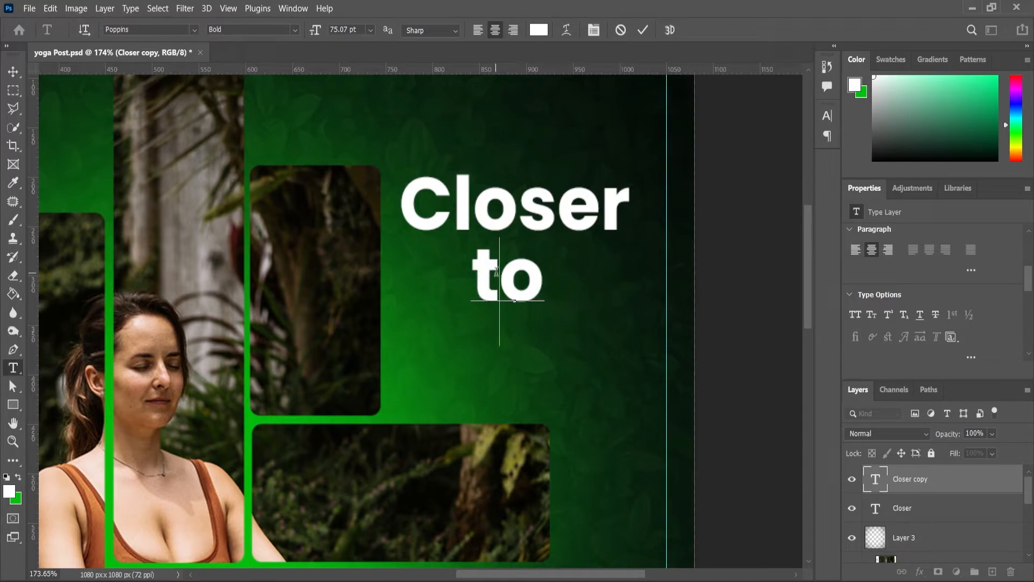
pyautogui.hotkey('ctrl', 'a')
pyautogui.write('To ')
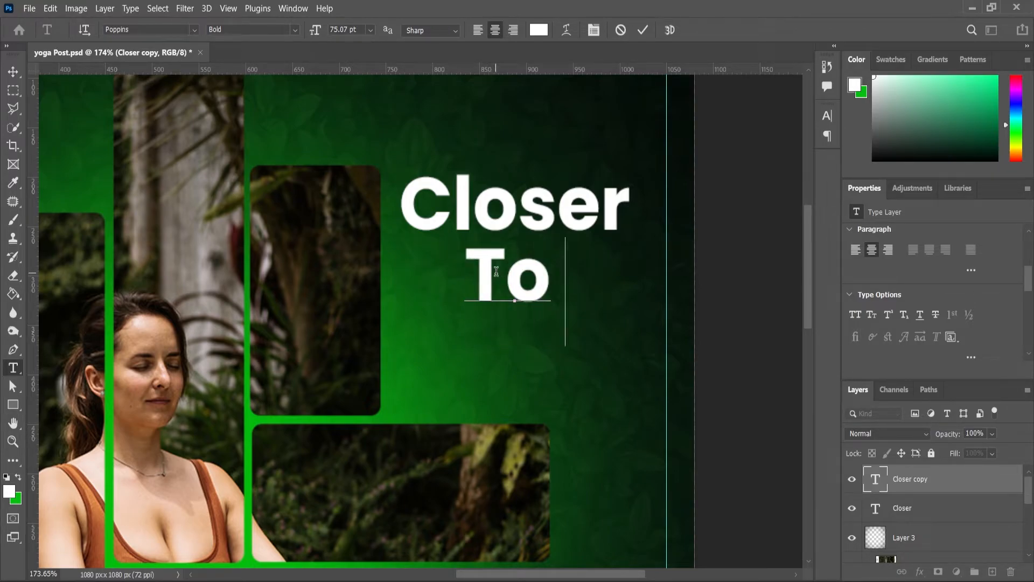
pyautogui.write('Pea')
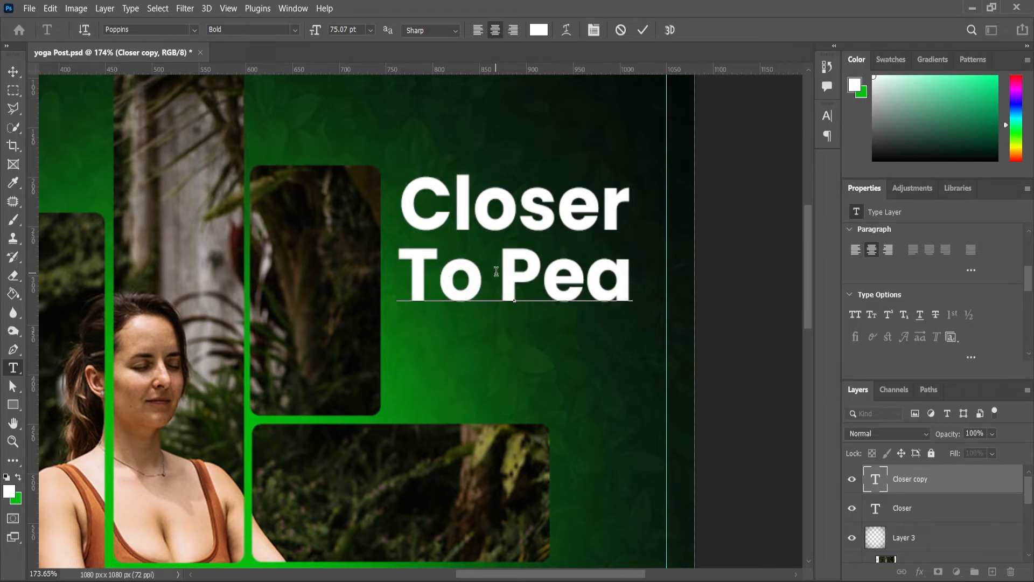
pyautogui.write('ce')
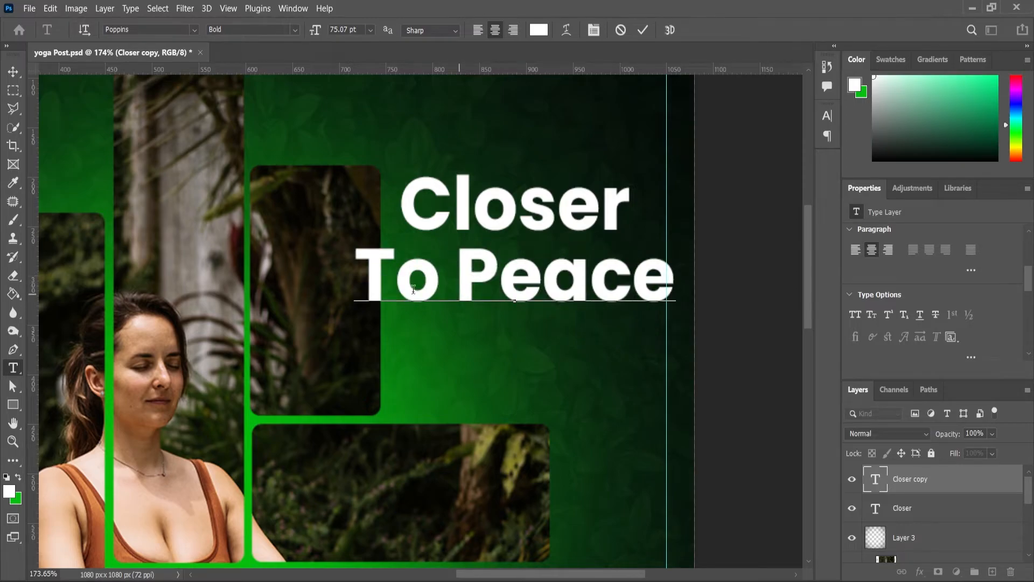
pyautogui.click(13, 72)
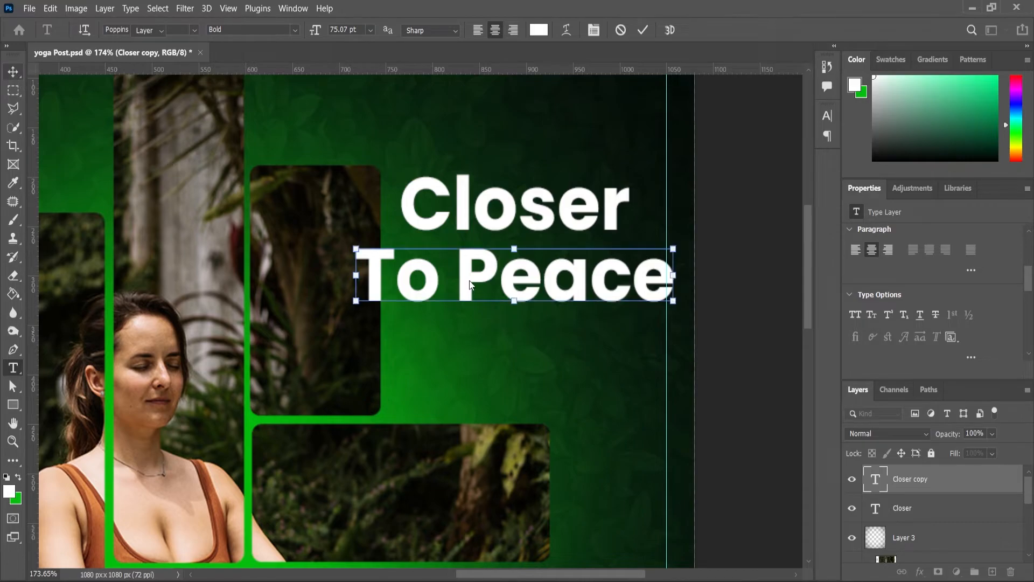
# Step: Place a copy of the To Peace text directly below it and change its wording to "Here"
pyautogui.scroll(1, 469, 285)
pyautogui.moveTo(469, 284); pyautogui.dragTo(469, 372)
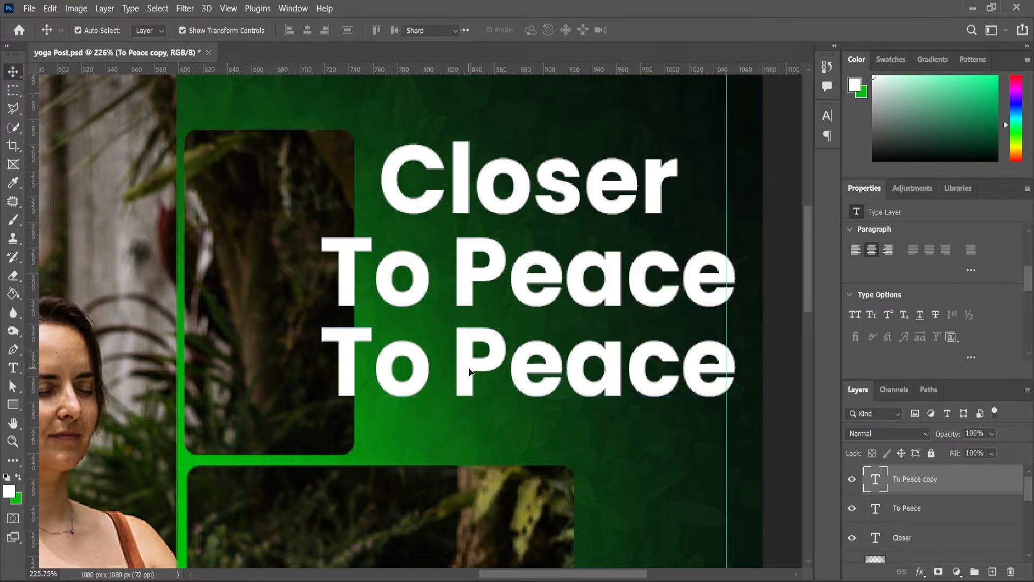
pyautogui.doubleClick(469, 371)
pyautogui.write('Here')
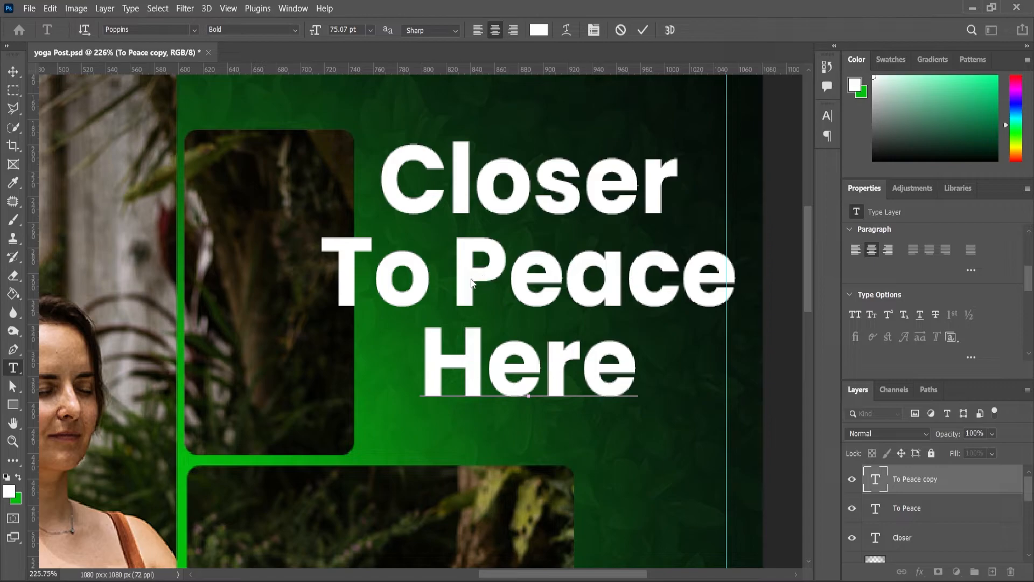
pyautogui.press('Escape')
# Step: Align the three headline lines along their right edges and scale them together to about 83%
pyautogui.press('v')
pyautogui.keyDown('shift'); pyautogui.click(580, 290); pyautogui.keyUp('shift')
pyautogui.keyDown('shift'); pyautogui.click(577, 196); pyautogui.keyUp('shift')
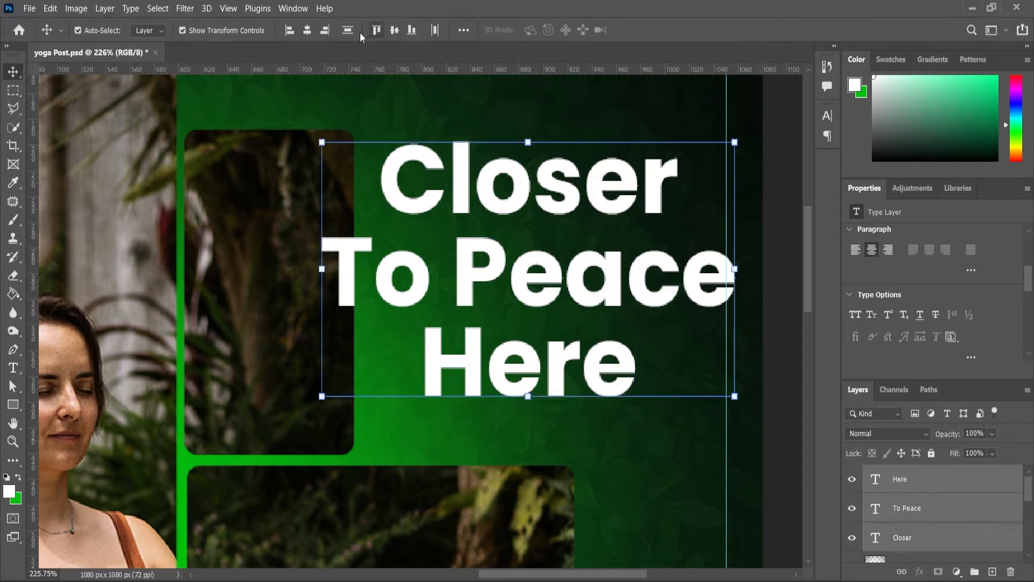
pyautogui.click(324, 30)
pyautogui.moveTo(745, 149); pyautogui.dragTo(711, 169)
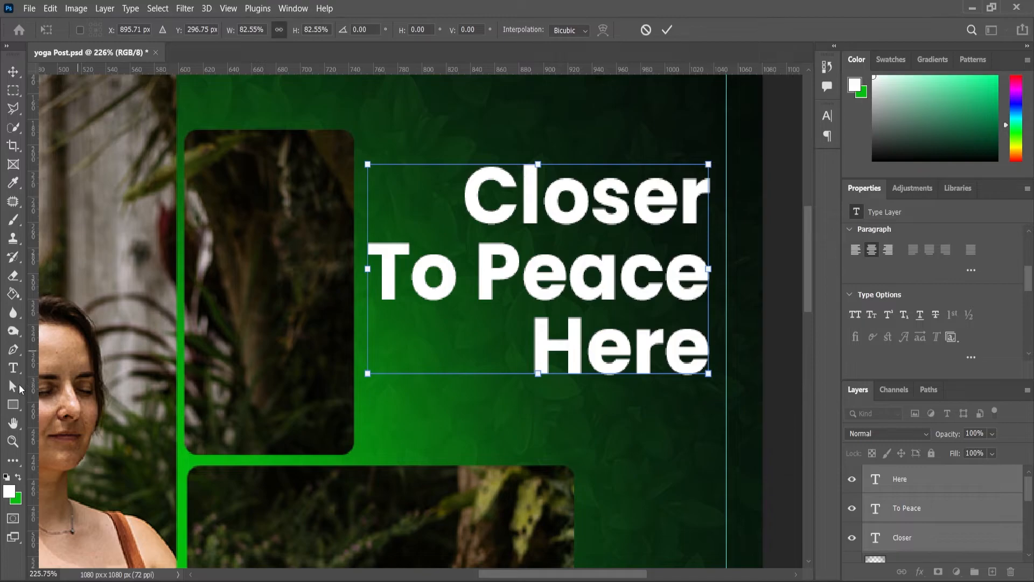
pyautogui.press('Return')
# Step: Recolour the word "Here" in the headline bright yellow and save the document
pyautogui.press('t')
pyautogui.moveTo(535, 344); pyautogui.dragTo(703, 339)
pyautogui.click(9, 491)
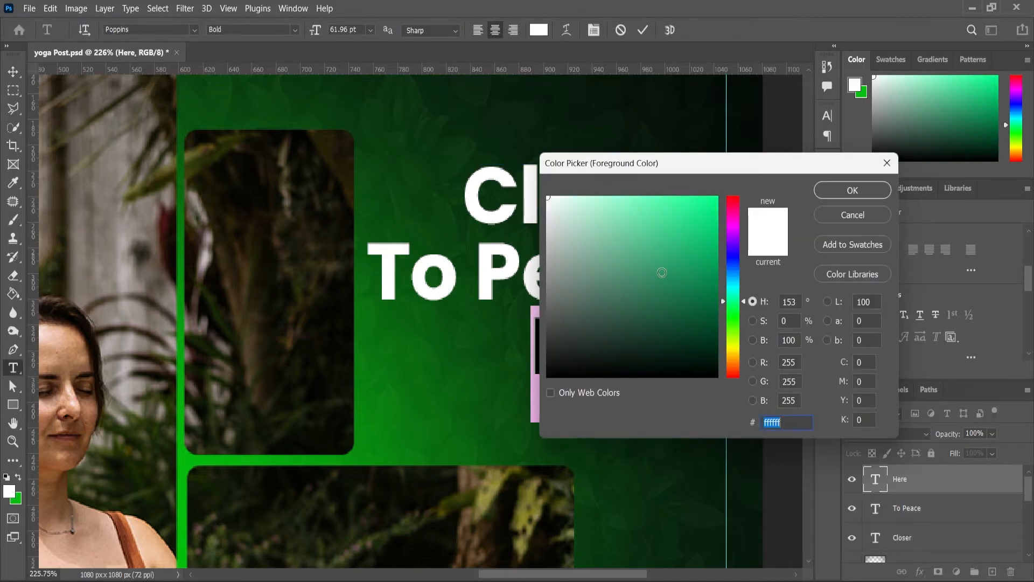
pyautogui.click(735, 338)
pyautogui.click(716, 199)
pyautogui.click(852, 191)
pyautogui.hotkey('alt', 'BackSpace')
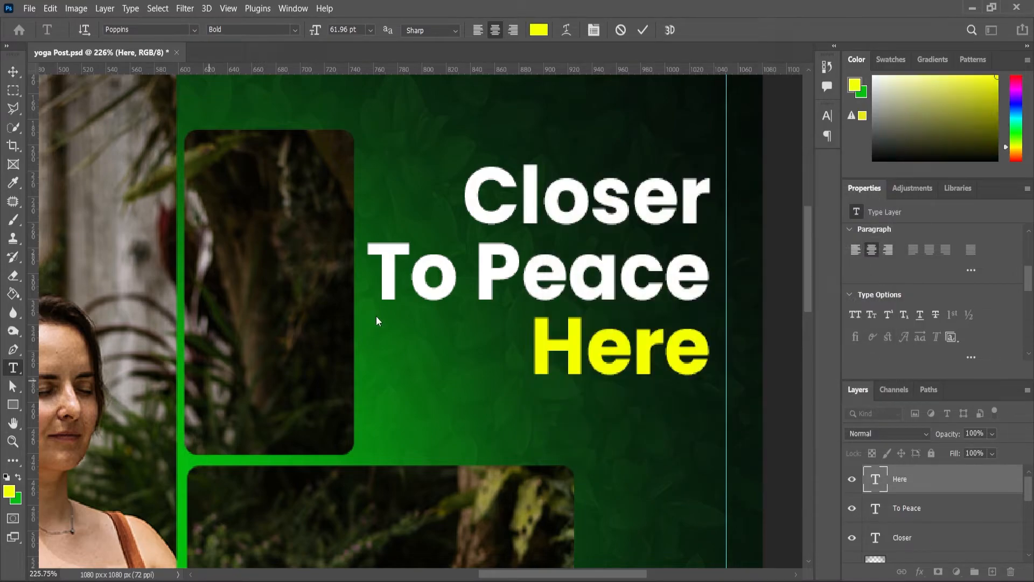
pyautogui.moveTo(502, 235); pyautogui.dragTo(409, 291)
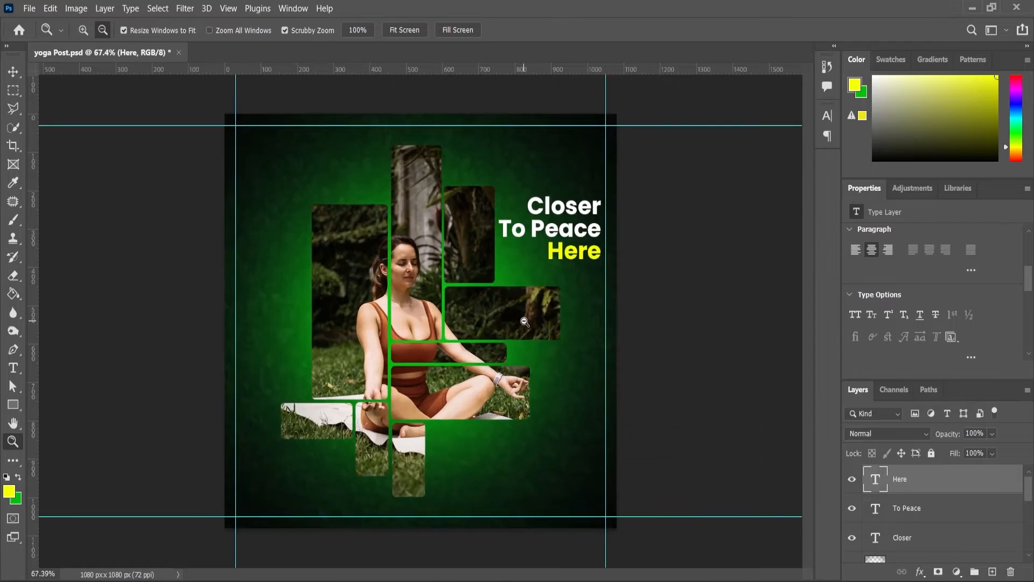
pyautogui.hotkey('ctrl', 's')
# Step: Scale the three headline lines together to about 97% and shift them slightly upward
pyautogui.moveTo(597, 235); pyautogui.dragTo(608, 255)
pyautogui.moveTo(760, 536); pyautogui.dragTo(764, 538)
pyautogui.click(13, 73)
pyautogui.keyDown('shift'); pyautogui.click(525, 267); pyautogui.keyUp('shift')
pyautogui.keyDown('shift'); pyautogui.click(525, 221); pyautogui.keyUp('shift')
pyautogui.scroll(-3, 543, 250)
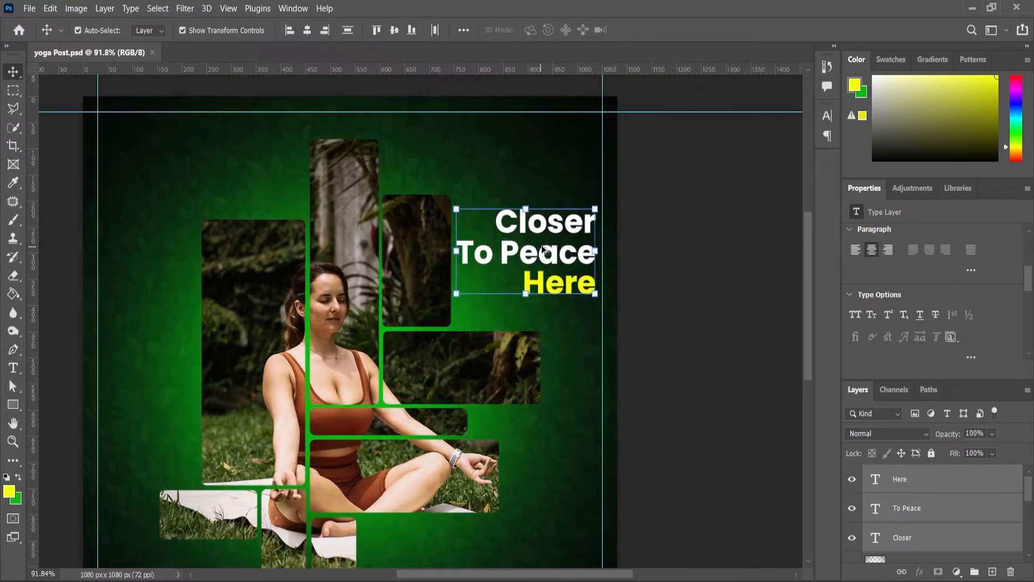
pyautogui.moveTo(592, 215); pyautogui.dragTo(590, 217)
pyautogui.moveTo(574, 256); pyautogui.dragTo(575, 248)
pyautogui.scroll(-3, 493, 262)
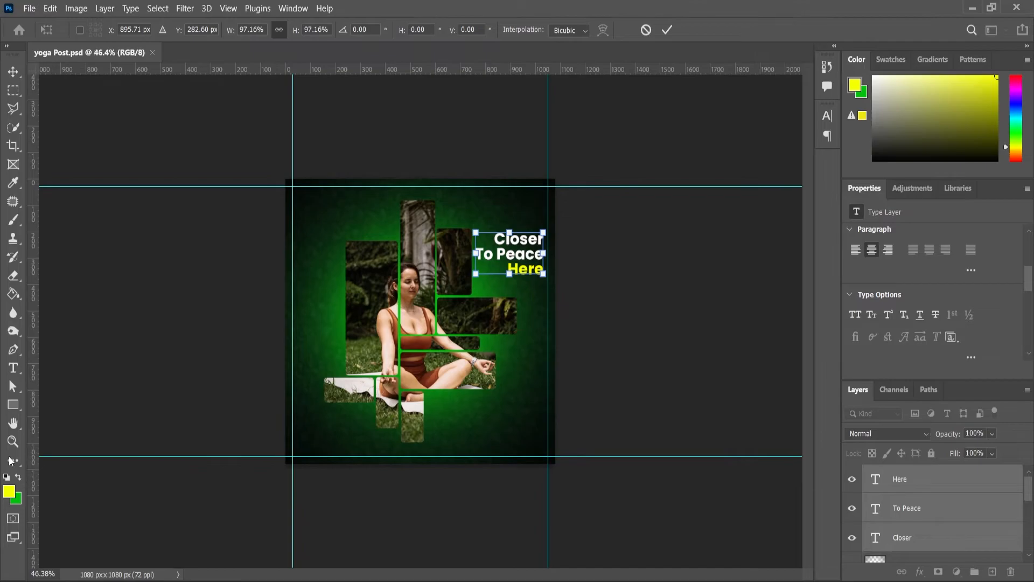
pyautogui.press('Return')
pyautogui.scroll(4, 515, 357)
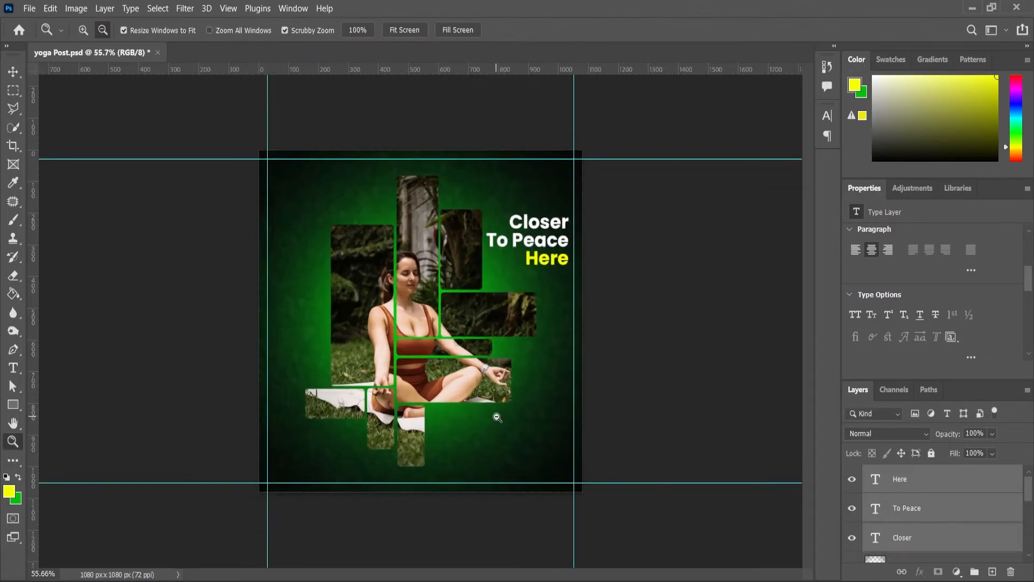
pyautogui.scroll(3, 464, 305)
pyautogui.press('t')
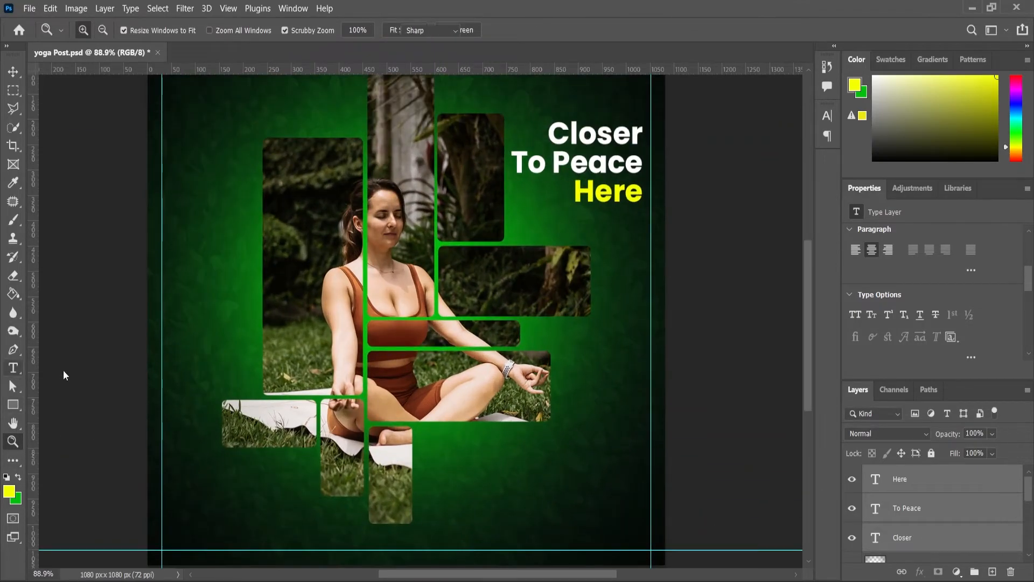
pyautogui.scroll(-2, 493, 311)
pyautogui.scroll(2, 486, 461)
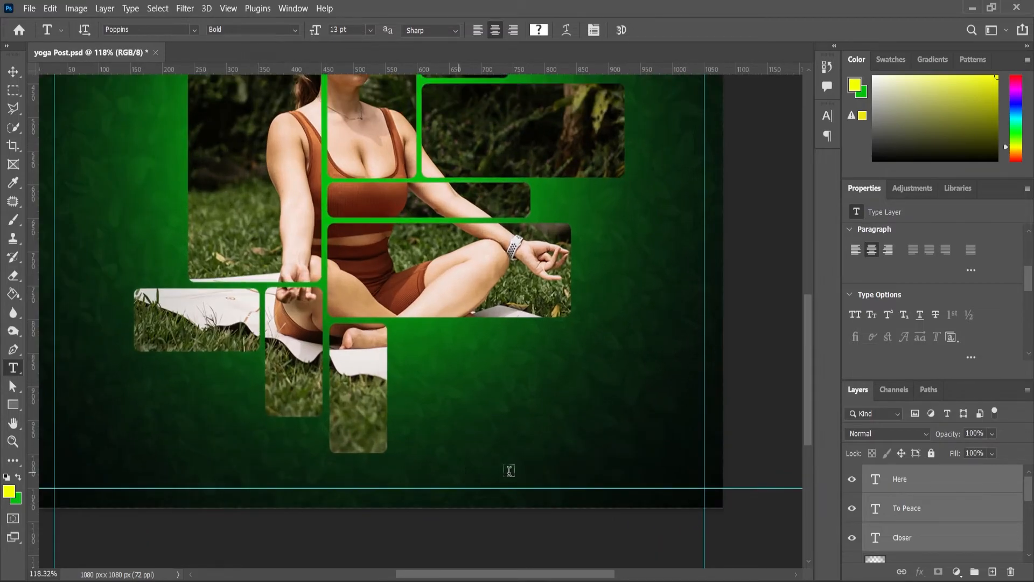
pyautogui.click(458, 472)
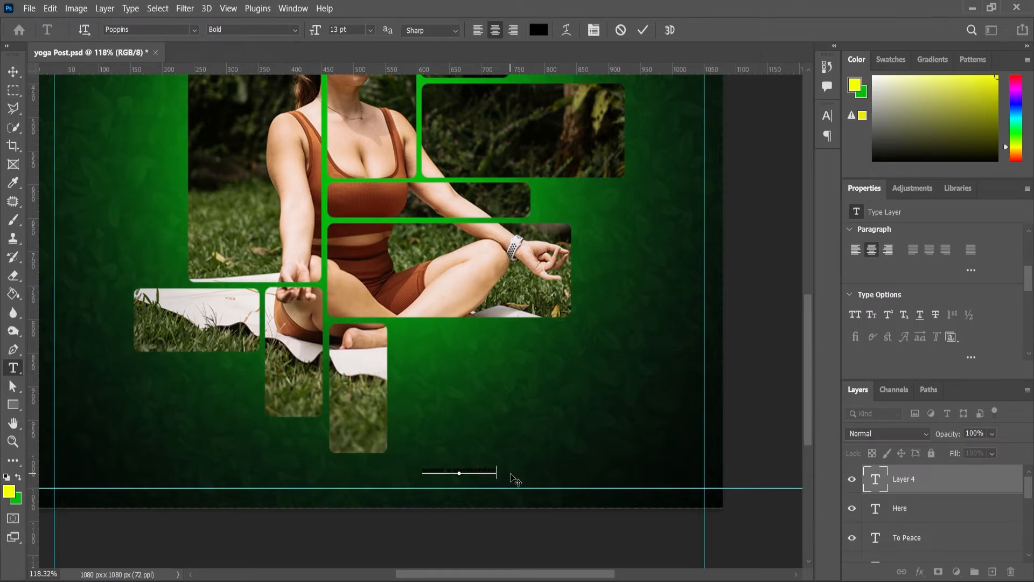
# Step: Format the website text in white (fefefe), Poppins Regular, at 19 pt
pyautogui.hotkey('ctrl', 'a')
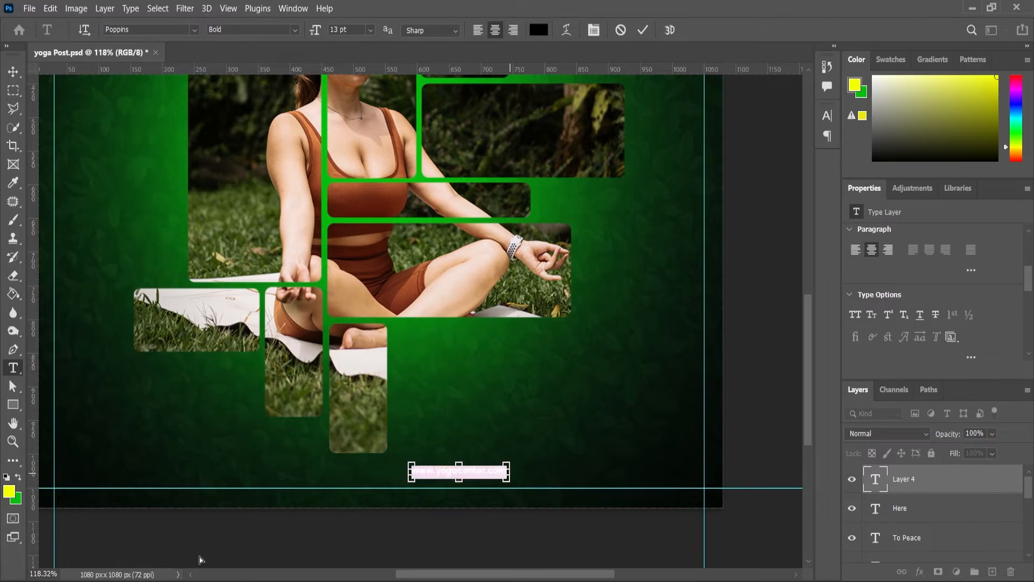
pyautogui.click(9, 491)
pyautogui.write('ffffff')
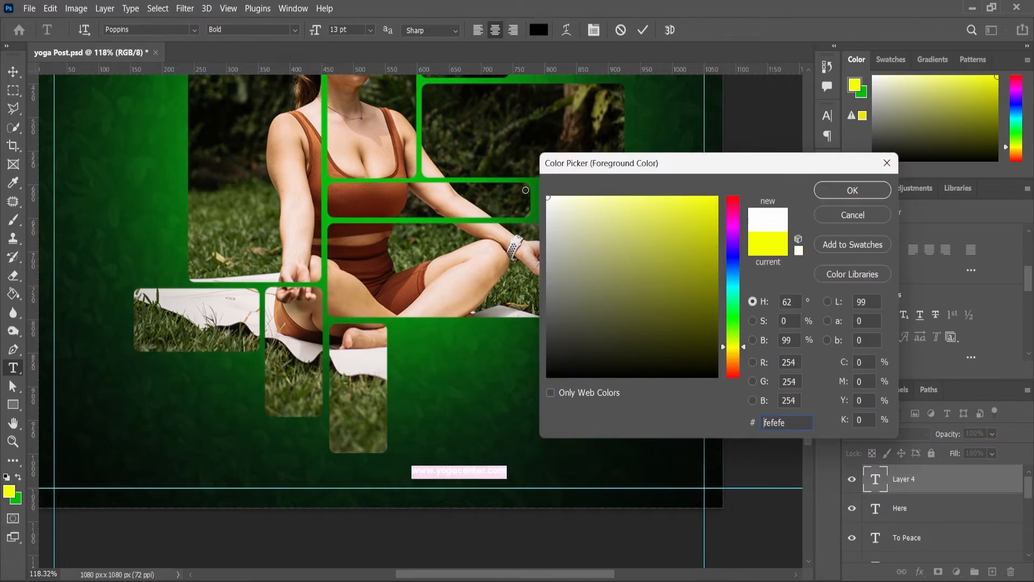
pyautogui.click(852, 192)
pyautogui.click(295, 29)
pyautogui.click(245, 109)
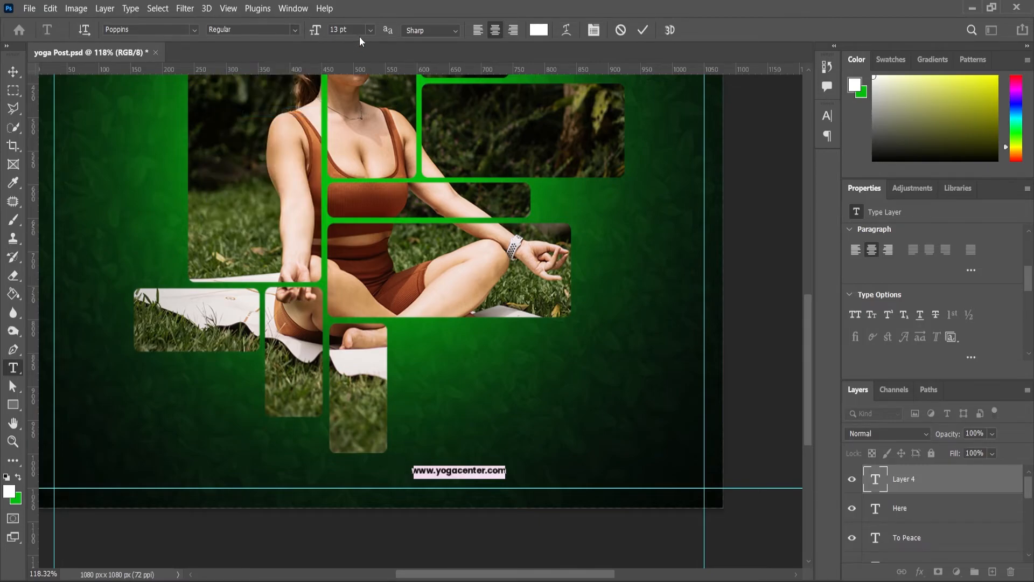
pyautogui.moveTo(316, 30); pyautogui.dragTo(321, 105)
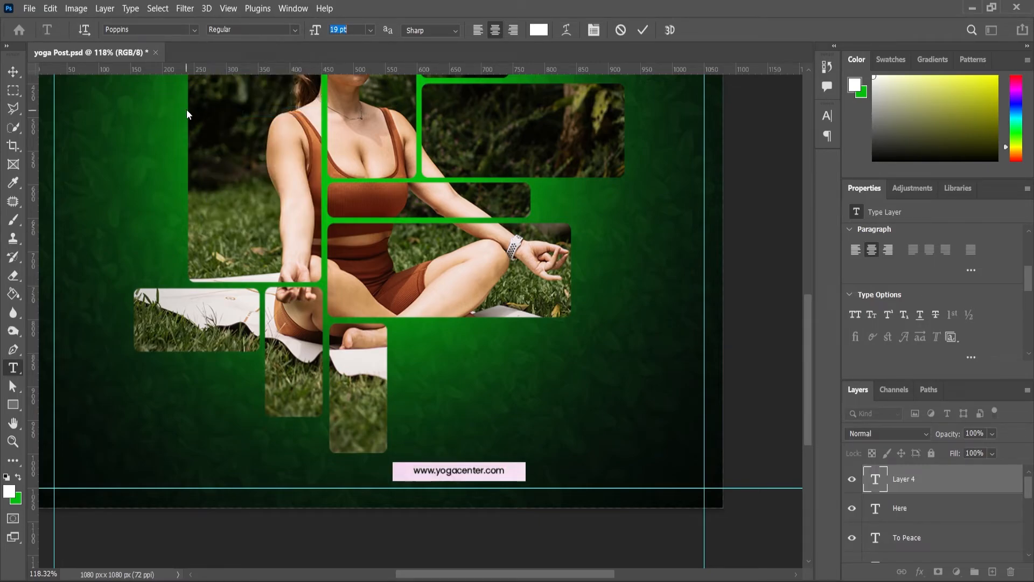
pyautogui.click(497, 472)
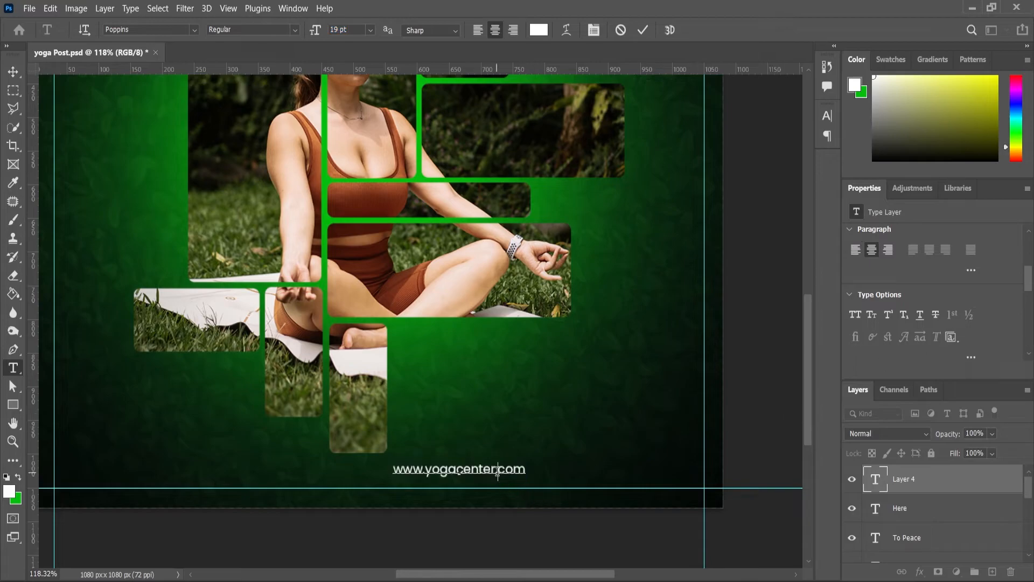
pyautogui.hotkey('ctrl', 'a')
pyautogui.scroll(-5, 971, 345)
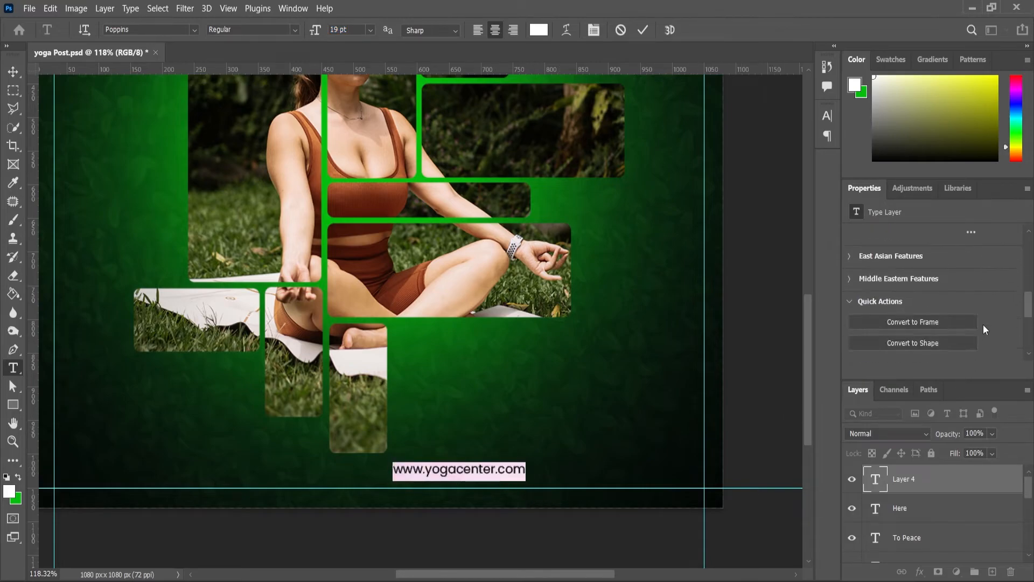
pyautogui.scroll(5, 981, 324)
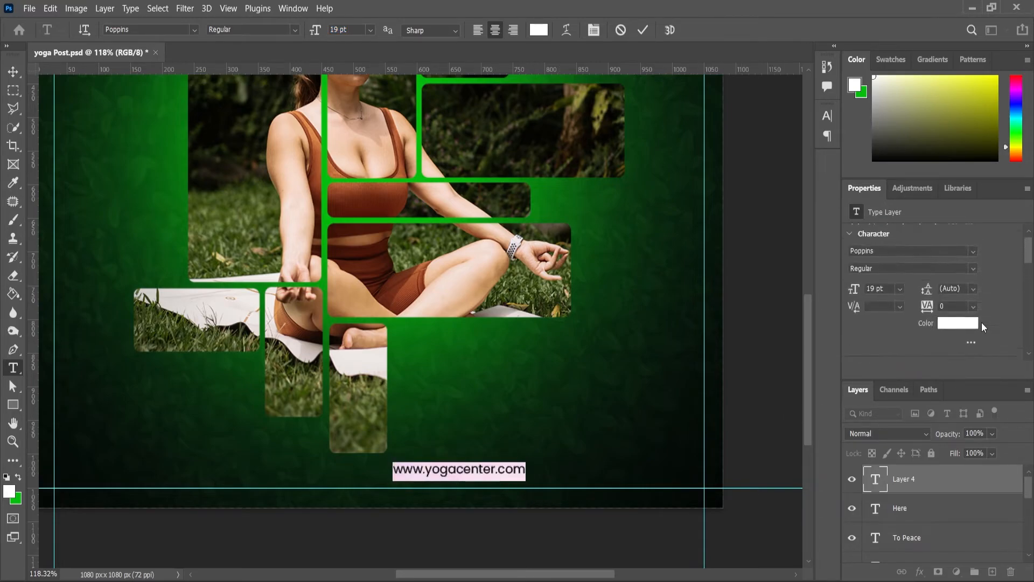
# Step: Move the website text into the post's lower-right corner, against the margin guides
pyautogui.click(13, 71)
pyautogui.moveTo(494, 472); pyautogui.dragTo(664, 477)
pyautogui.click(13, 441)
pyautogui.moveTo(512, 388); pyautogui.dragTo(462, 410)
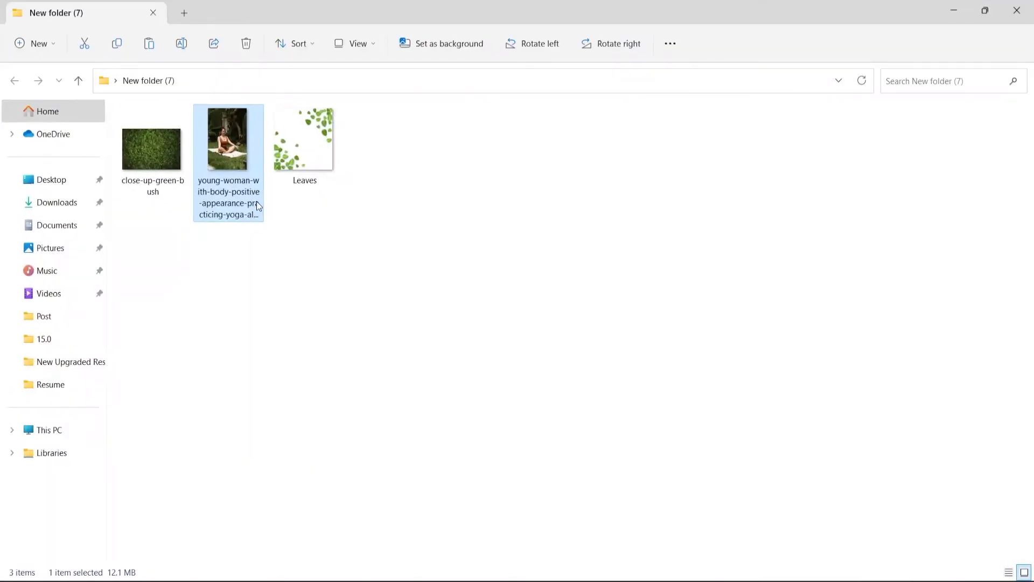
# Step: Place the Leaves image from the folder into the post and enlarge it to 1166 × 1166 px, covering the canvas
pyautogui.moveTo(304, 140); pyautogui.dragTo(480, 377)
pyautogui.moveTo(568, 184)
pyautogui.mouseDown()
pyautogui.moveTo(605, 131)
pyautogui.moveTo(652, 97)
pyautogui.mouseUp()
pyautogui.press('Return')
pyautogui.press('e')
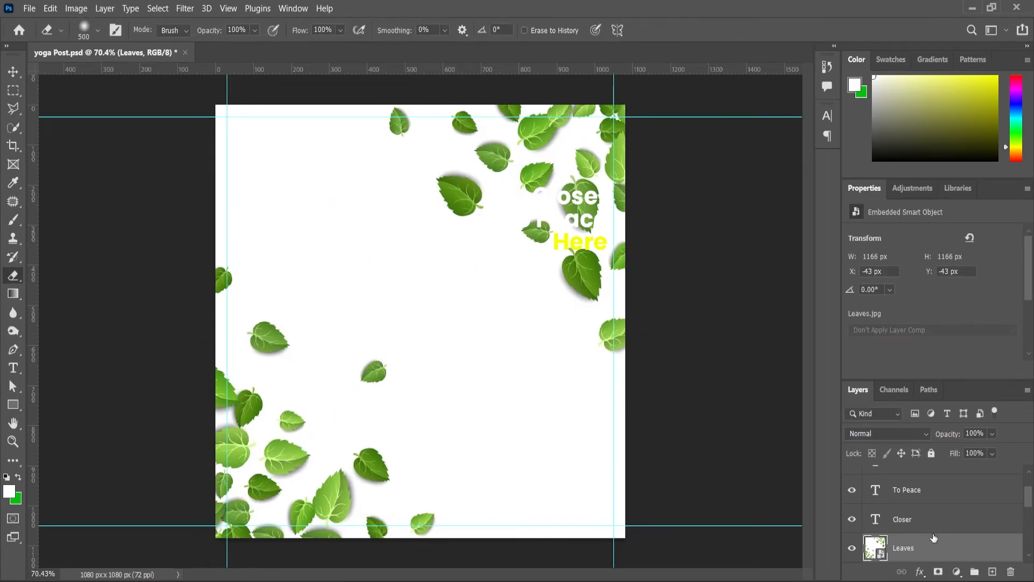
# Step: Move the Leaves layer above the text layers and set its blend mode to Multiply
pyautogui.moveTo(904, 477)
pyautogui.mouseDown()
pyautogui.moveTo(913, 495)
pyautogui.moveTo(911, 469)
pyautogui.mouseUp()
pyautogui.click(914, 439)
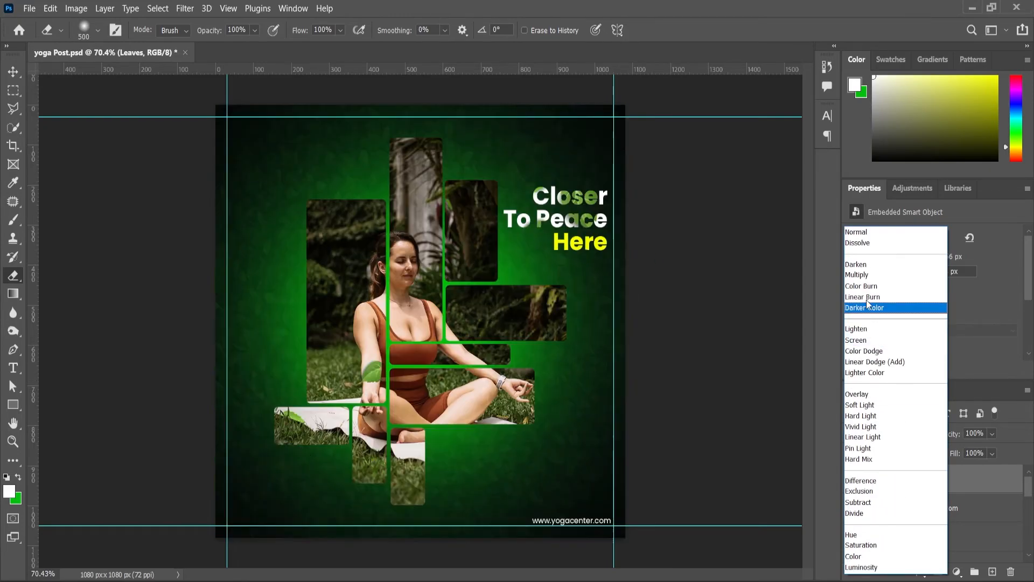
pyautogui.click(857, 274)
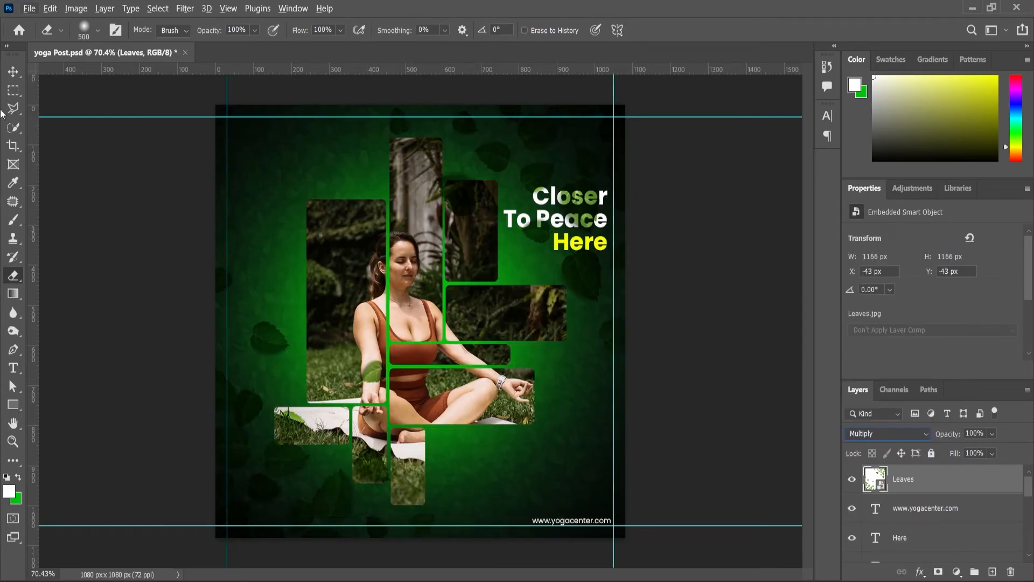
# Step: Scale the Leaves image down to about 1095 × 1096 px and shift it slightly downward
pyautogui.click(10, 70)
pyautogui.scroll(-2, 586, 151)
pyautogui.moveTo(605, 131); pyautogui.dragTo(600, 146)
pyautogui.moveTo(552, 292); pyautogui.dragTo(548, 301)
pyautogui.press('Return')
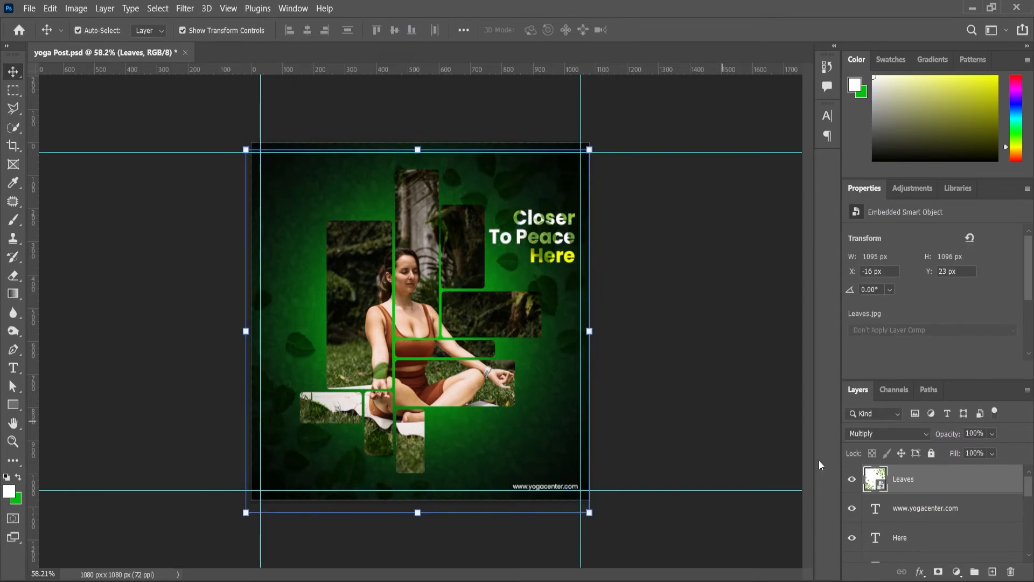
# Step: Add a layer mask to the Leaves layer and activate the Gradient tool
pyautogui.click(939, 570)
pyautogui.click(13, 293)
pyautogui.moveTo(588, 140); pyautogui.dragTo(444, 320)
pyautogui.hotkey('ctrl', 'z')
pyautogui.moveTo(580, 151); pyautogui.dragTo(352, 432)
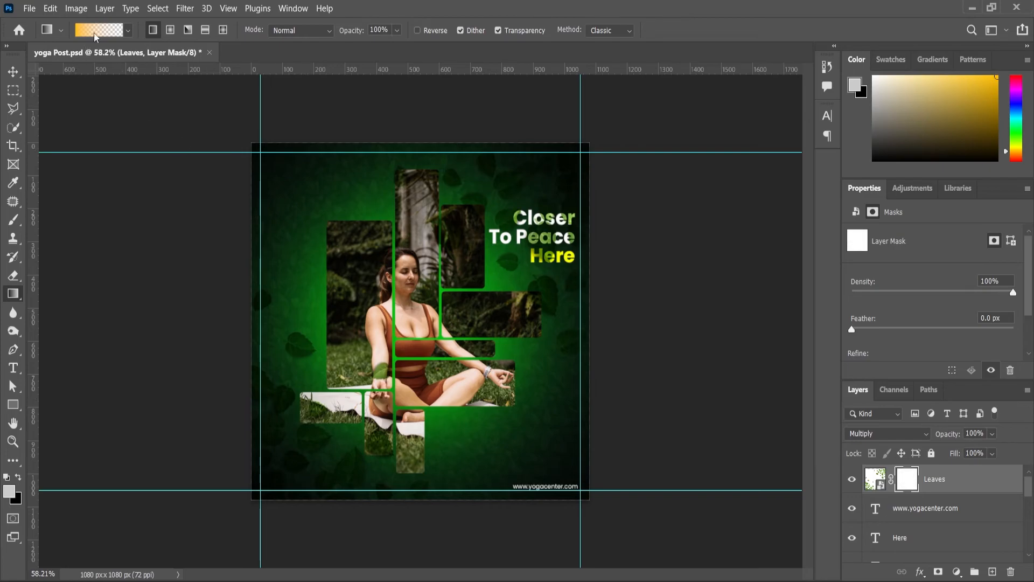
# Step: Apply the Black, White gradient to the Leaves mask from upper right to lower left, hiding the leaves over the headline
pyautogui.click(99, 30)
pyautogui.click(599, 140)
pyautogui.click(668, 166)
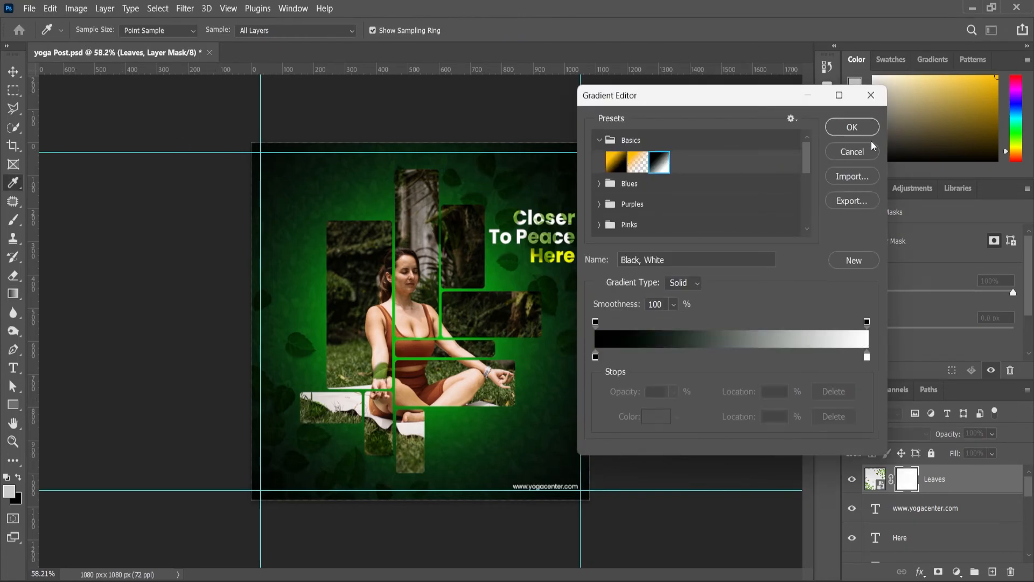
pyautogui.click(852, 127)
pyautogui.moveTo(578, 169); pyautogui.dragTo(309, 414)
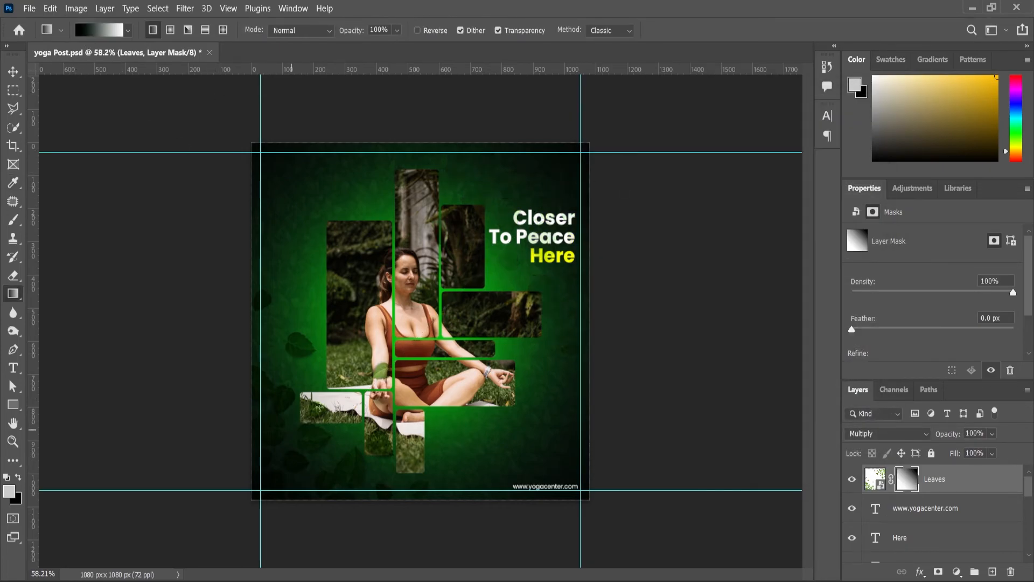
# Step: Save the yoga post document with the masked leaves in place
pyautogui.scroll(3, 488, 271)
pyautogui.scroll(-4, 445, 330)
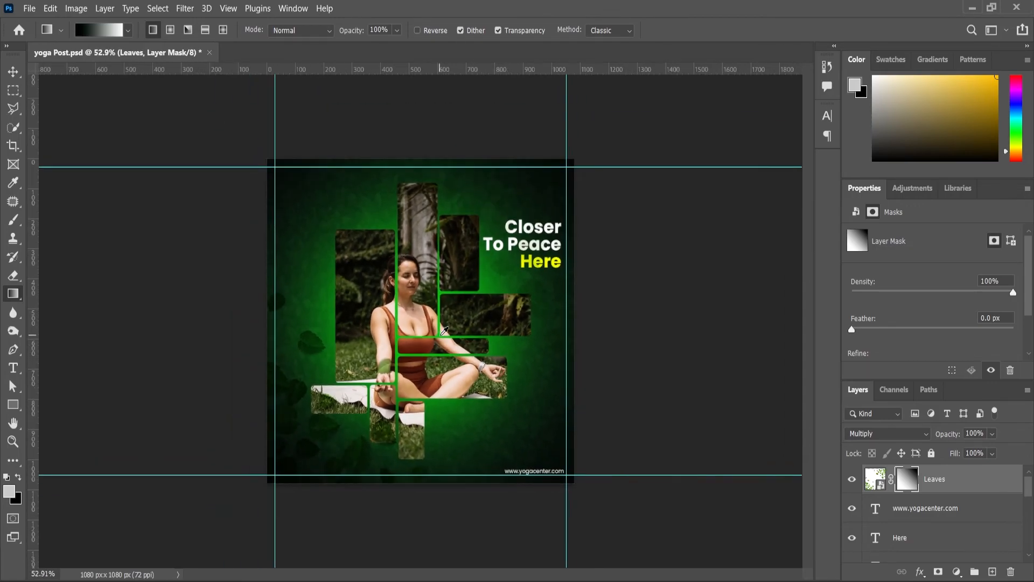
pyautogui.click(13, 441)
pyautogui.click(410, 34)
pyautogui.scroll(-2, 487, 135)
pyautogui.hotkey('ctrl', 's')
# Step: Add a Brightness/Contrast adjustment layer above Leaves with brightness 18 and contrast -5
pyautogui.click(956, 573)
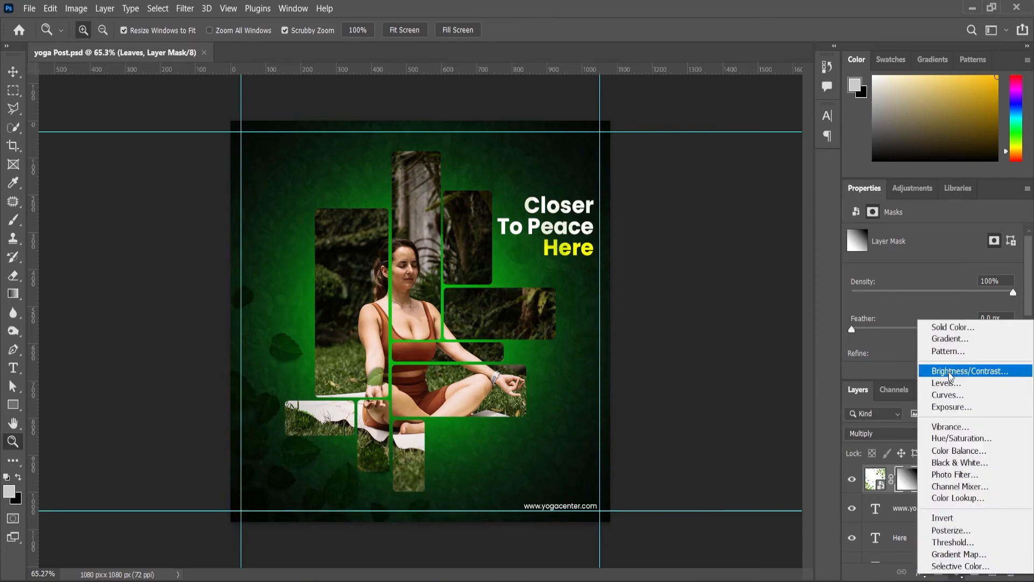
pyautogui.click(954, 377)
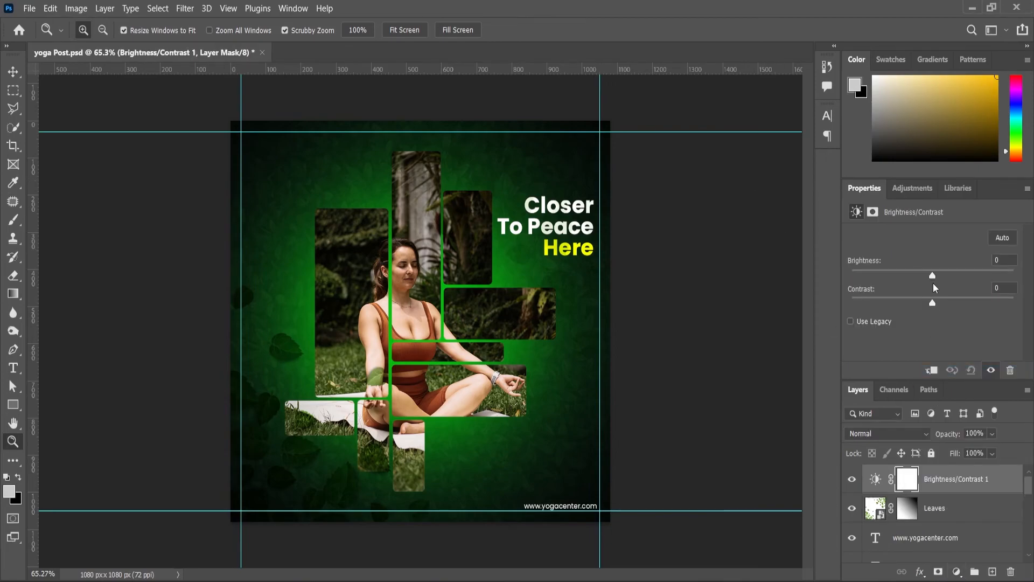
pyautogui.moveTo(933, 278); pyautogui.dragTo(926, 311)
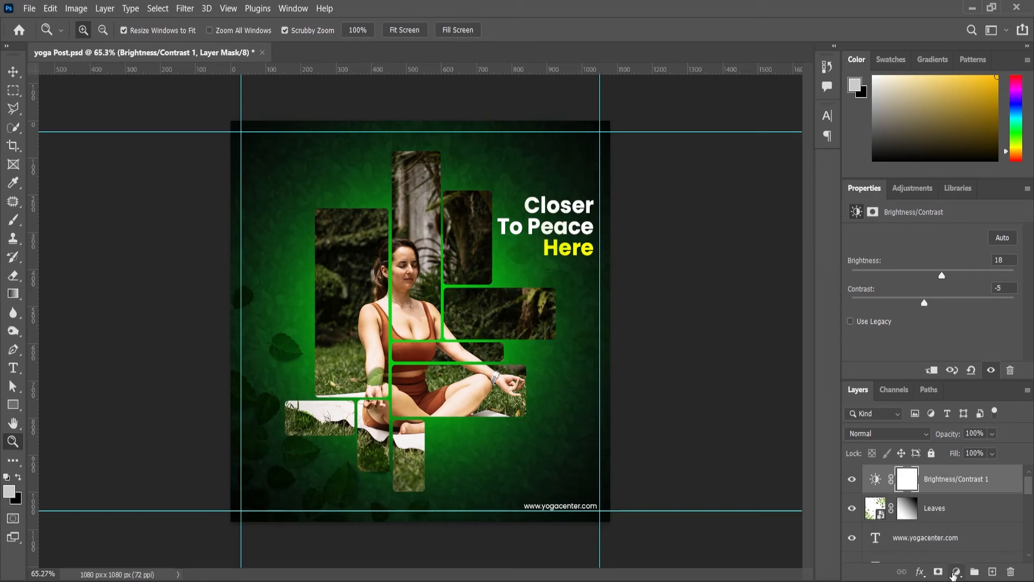
# Step: Add a Levels adjustment layer, moving the black and white input points slightly inward, and compare the image with and without it
pyautogui.click(953, 573)
pyautogui.click(949, 386)
pyautogui.moveTo(942, 338); pyautogui.dragTo(948, 339)
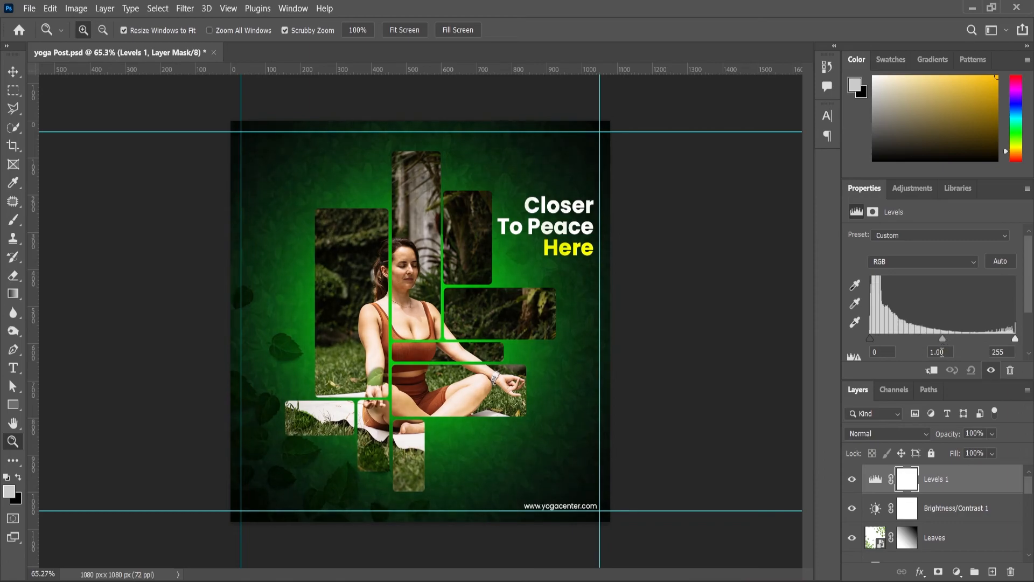
pyautogui.moveTo(870, 339); pyautogui.dragTo(876, 341)
pyautogui.moveTo(1016, 340); pyautogui.dragTo(1006, 340)
pyautogui.click(851, 479)
pyautogui.click(852, 480)
# Step: Group the Levels and Brightness/Contrast layers, name the group Adjustments, and save the document
pyautogui.keyDown('shift'); pyautogui.click(950, 514); pyautogui.keyUp('shift')
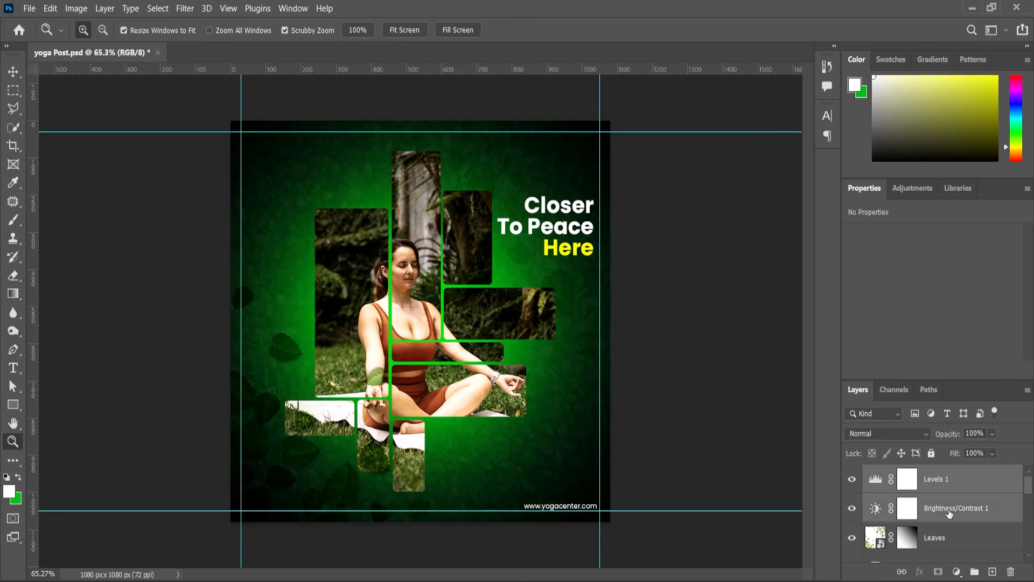
pyautogui.hotkey('ctrl', 'g')
pyautogui.doubleClick(918, 478)
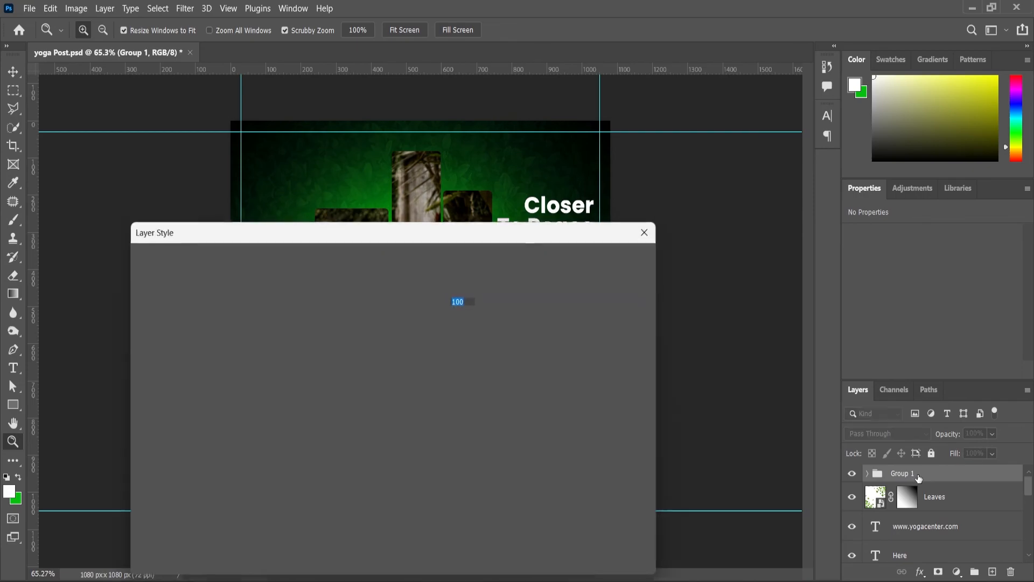
pyautogui.click(644, 264)
pyautogui.doubleClick(895, 474)
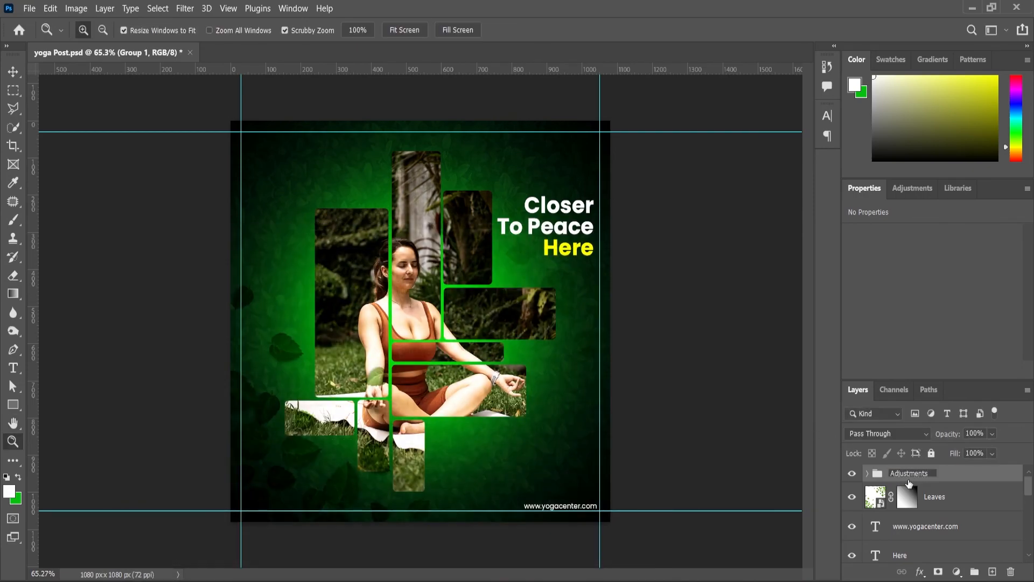
pyautogui.press('Return')
pyautogui.hotkey('ctrl', 's')
pyautogui.hotkey('ctrl', '-')
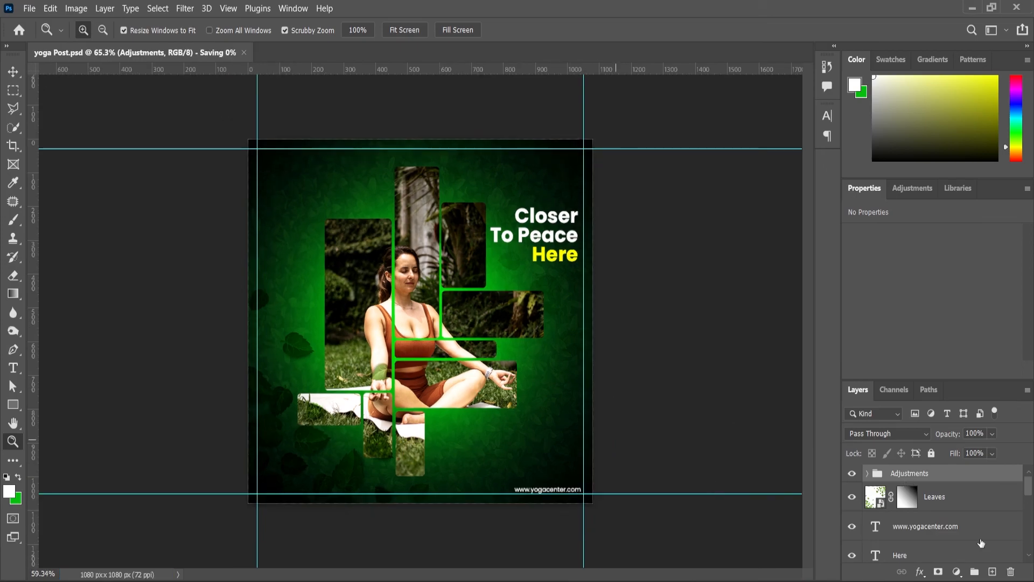
# Step: Compare the post with and without the Adjustments group, lower the group's opacity to 74%, and save the document
pyautogui.click(852, 474)
pyautogui.click(852, 474)
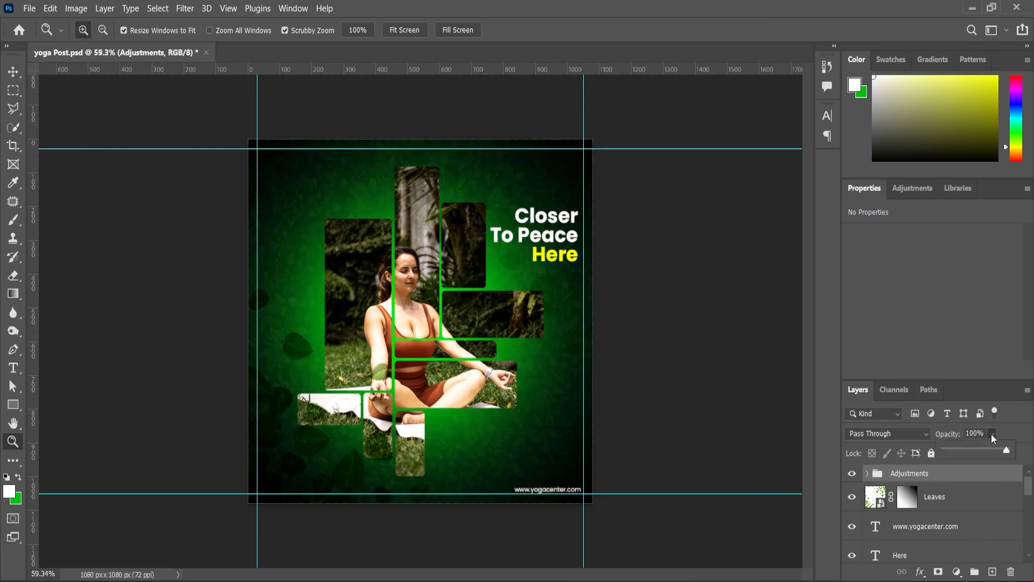
pyautogui.scroll(-2, 530, 289)
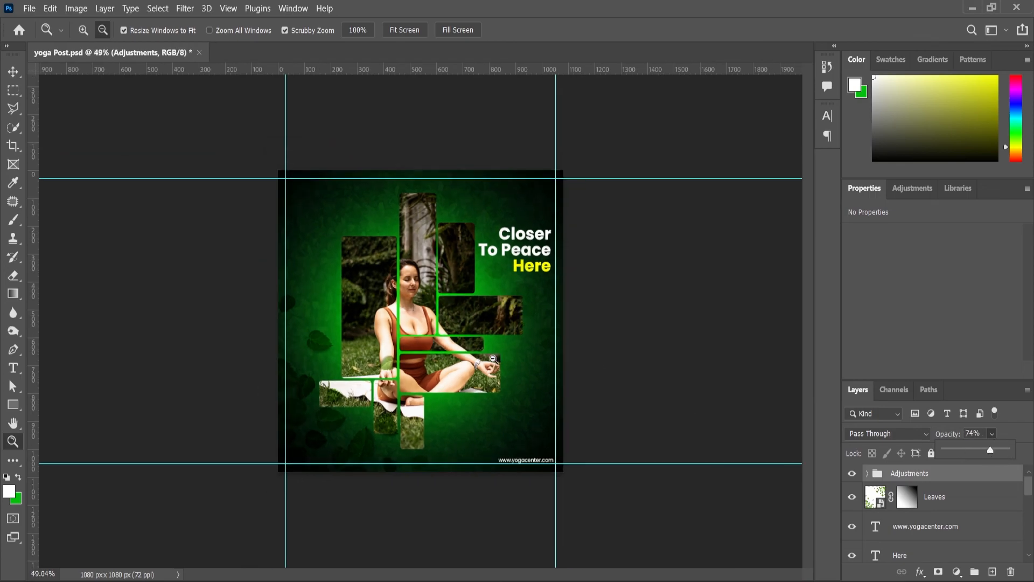
pyautogui.scroll(4, 530, 290)
pyautogui.hotkey('ctrl', 's')
pyautogui.scroll(-2, 631, 385)
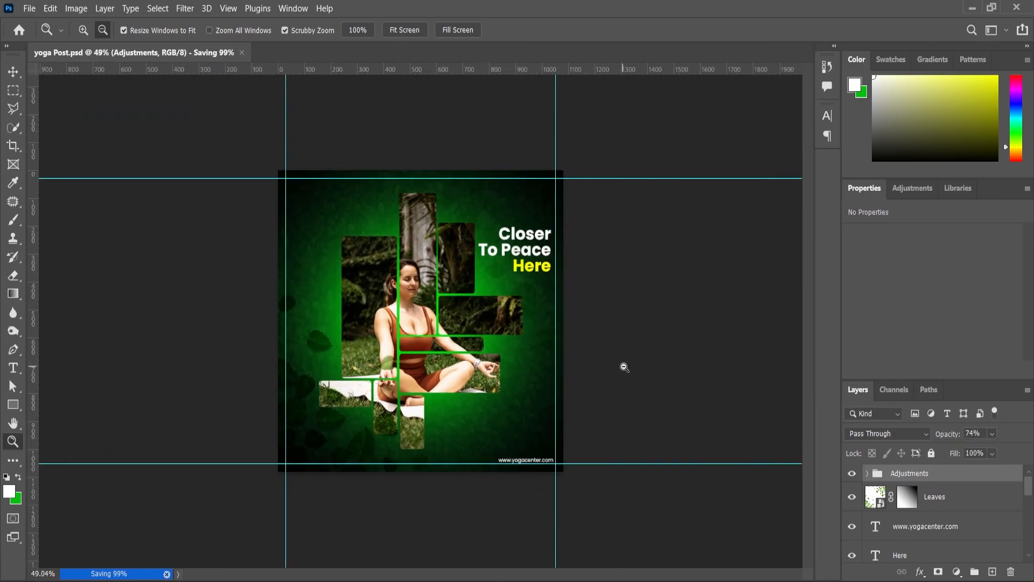